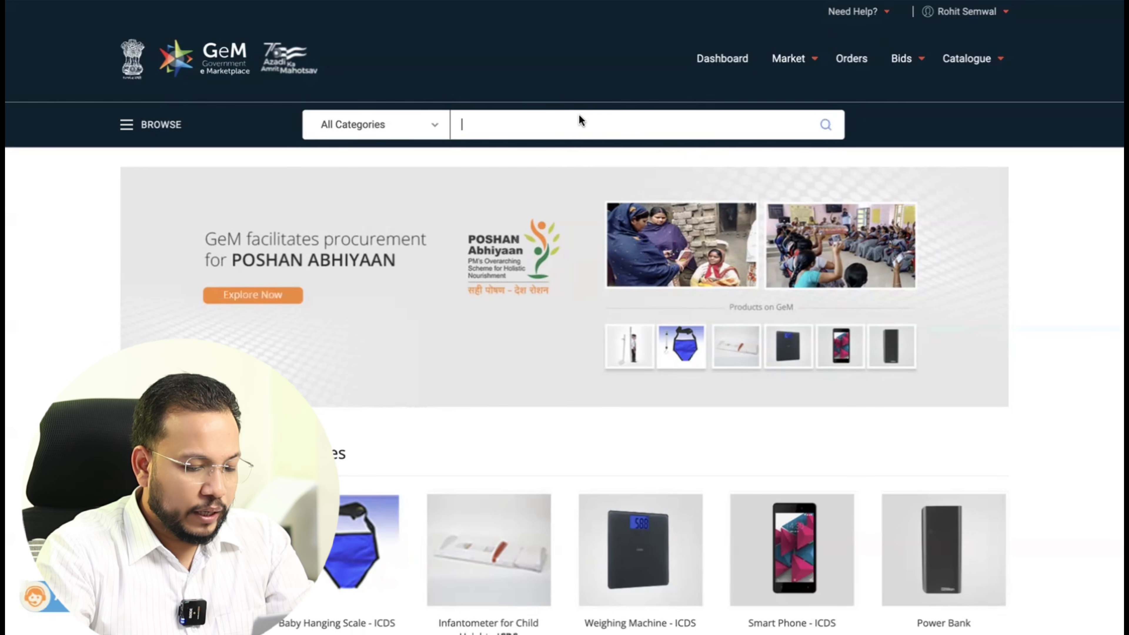
Search the marketplace for "table" and open the Executive Table (V2) category to check its quadrant classification
type("table")
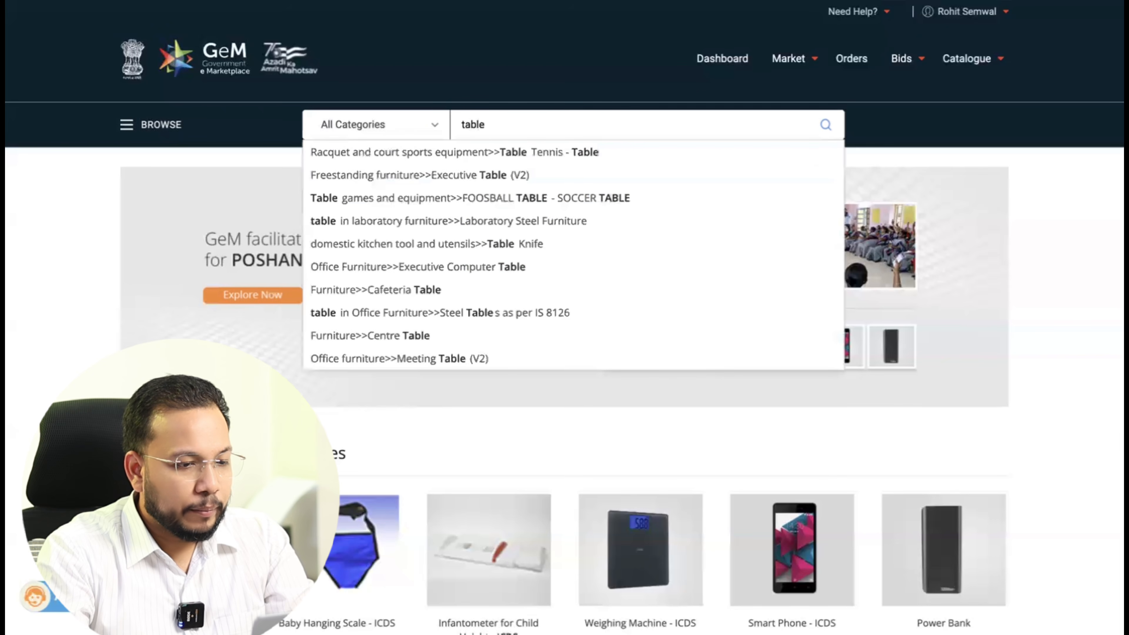
left_click(467, 182)
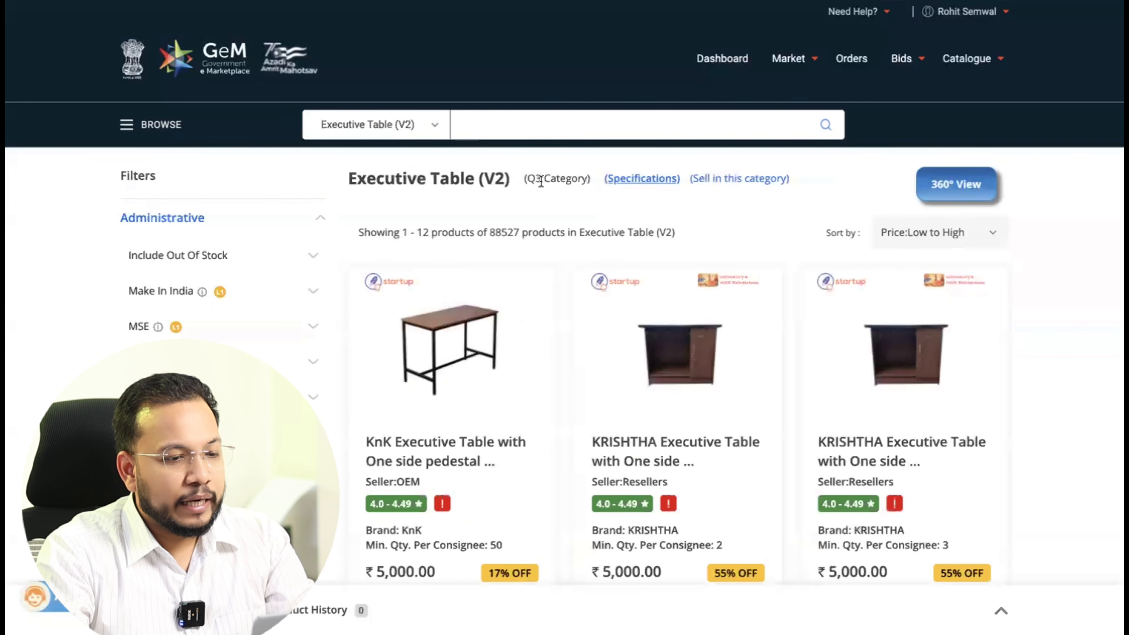
scroll(541, 180, "down", 2)
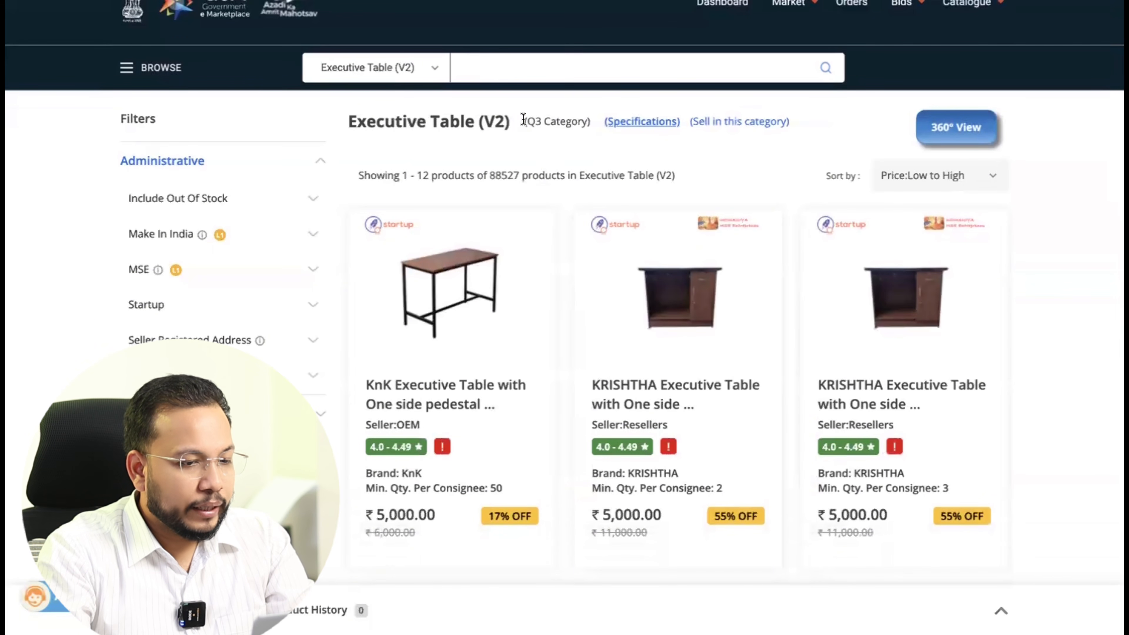
left_click_drag(585, 123, 592, 123)
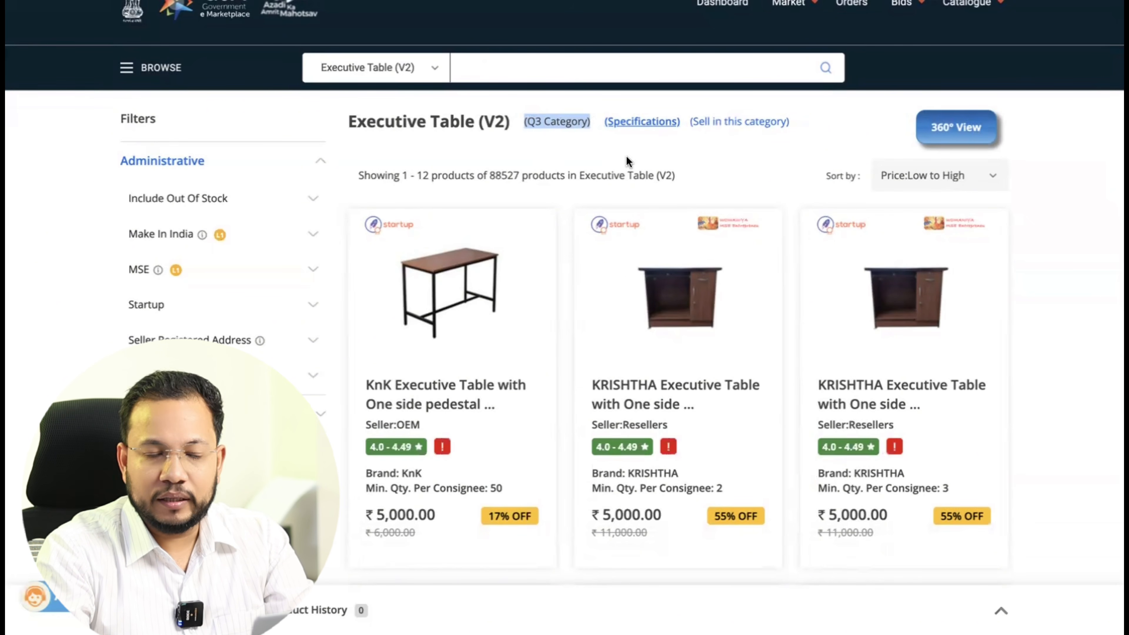
Filter the Executive Table (V2) listings by the brand NA
scroll(490, 155, "down", 3)
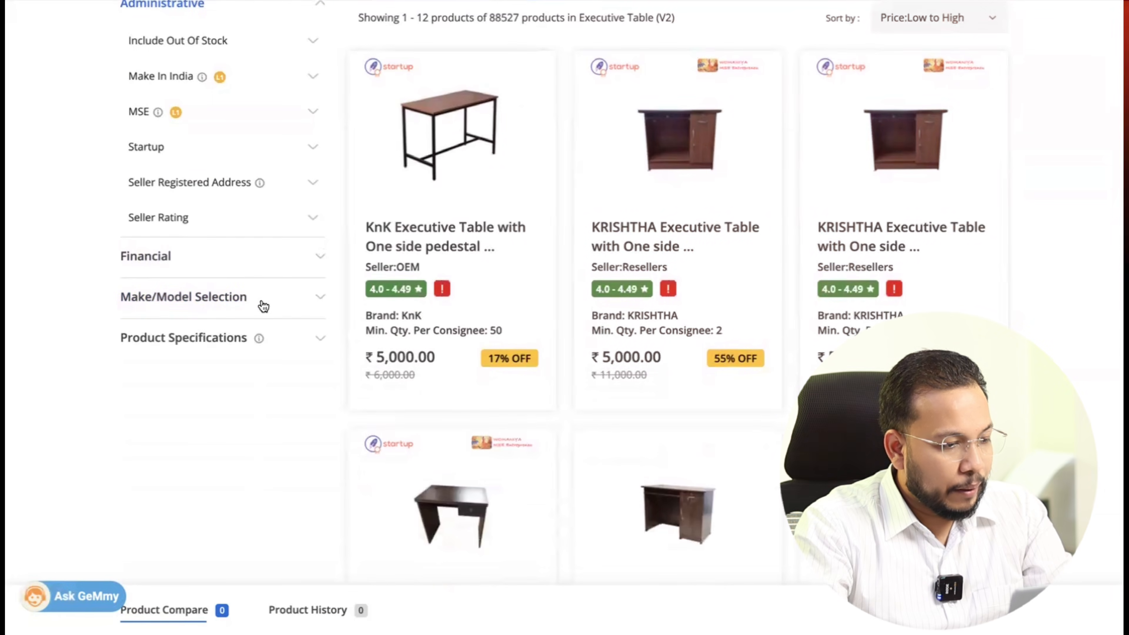
left_click(264, 297)
scroll(311, 284, "down", 2)
left_click(285, 234)
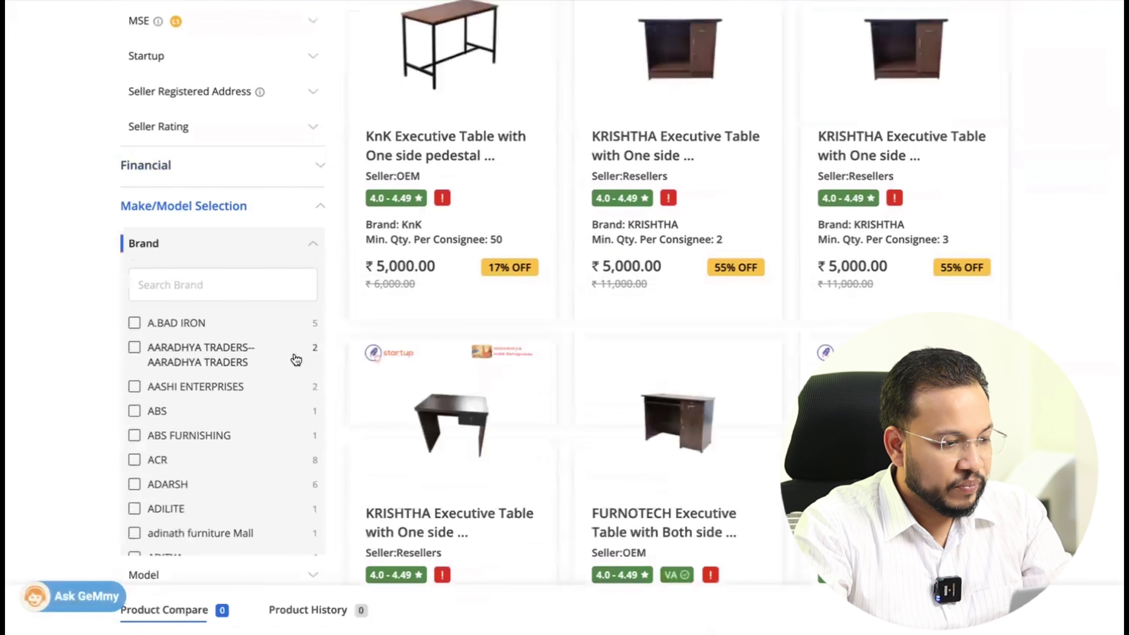
scroll(295, 362, "down", 3)
scroll(295, 364, "down", 15)
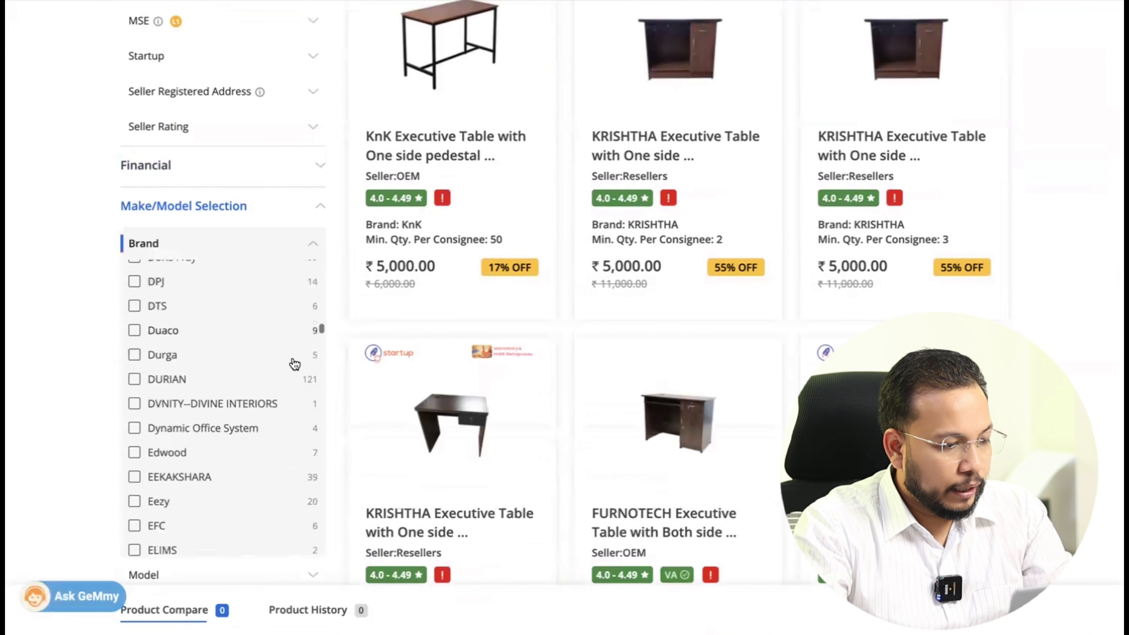
scroll(295, 363, "down", 15)
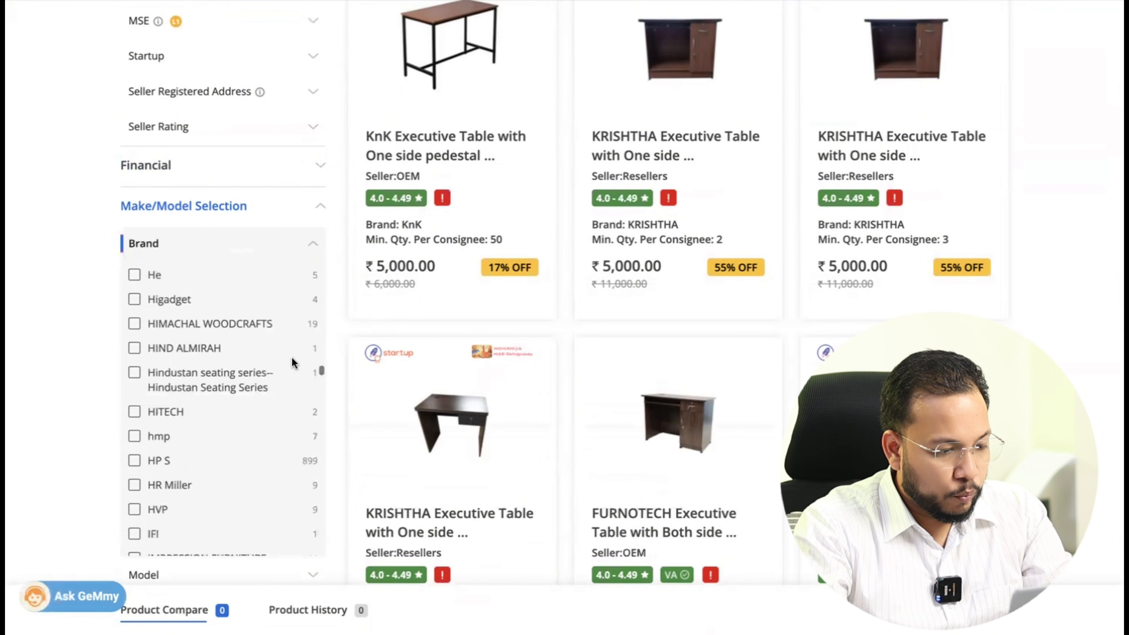
scroll(294, 364, "down", 15)
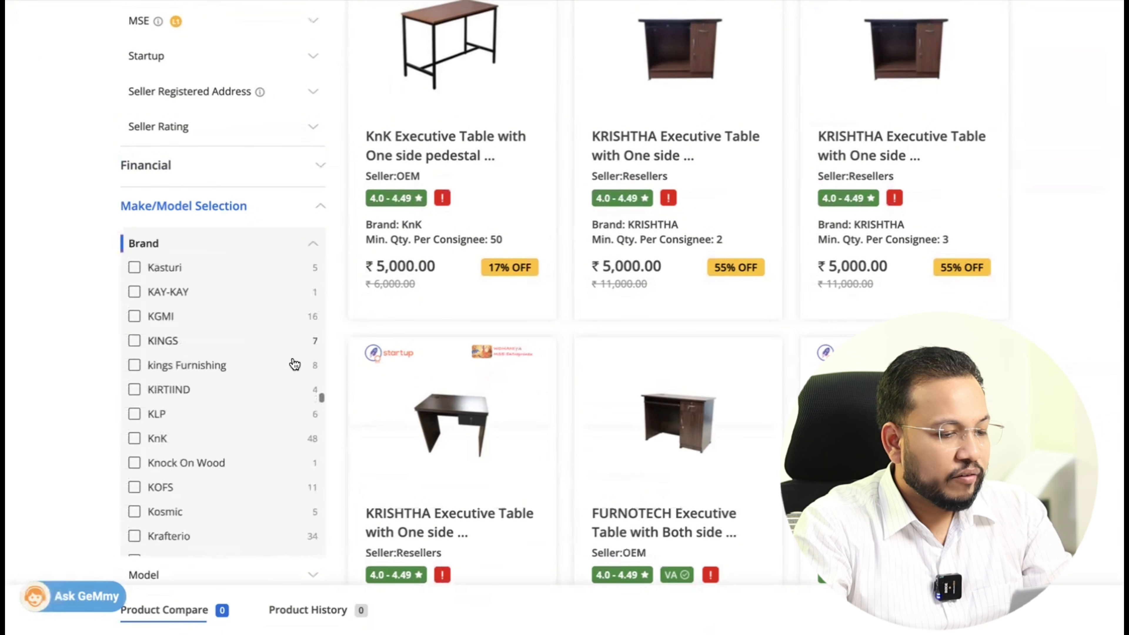
scroll(294, 363, "down", 15)
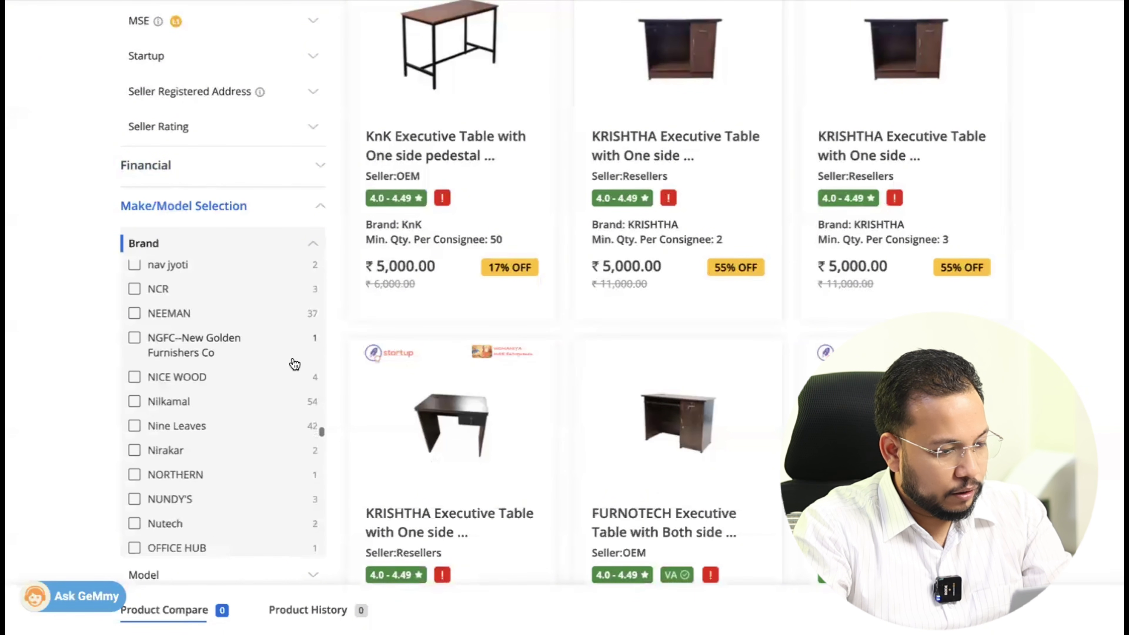
scroll(273, 368, "up", 5)
scroll(280, 369, "down", 3)
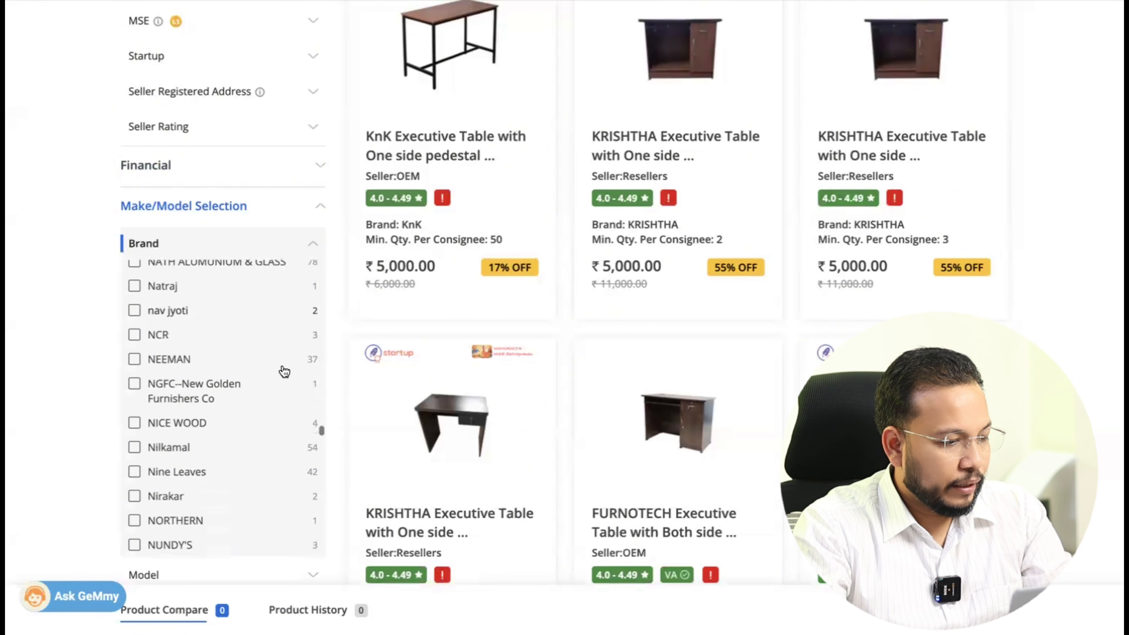
scroll(285, 372, "down", 4)
scroll(285, 371, "up", 5)
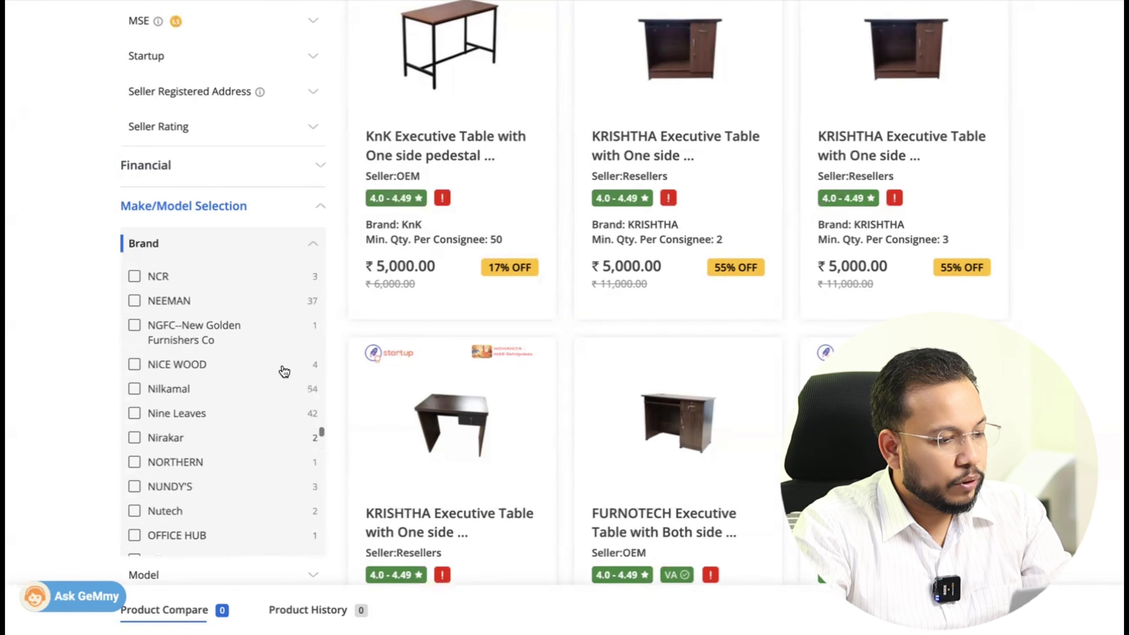
scroll(285, 371, "up", 5)
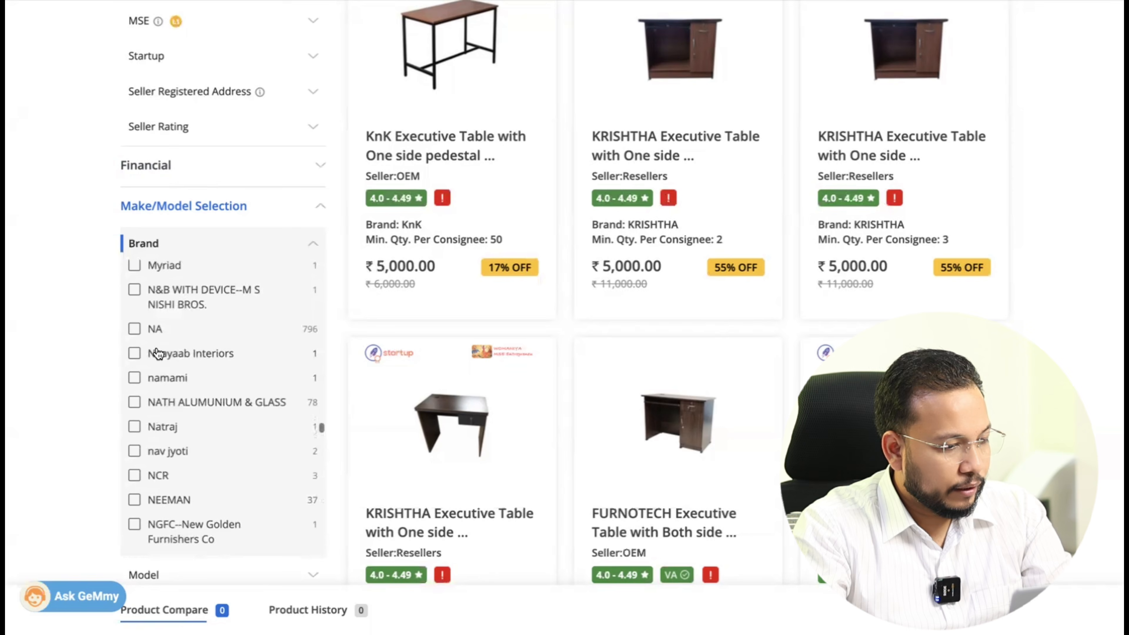
left_click(134, 329)
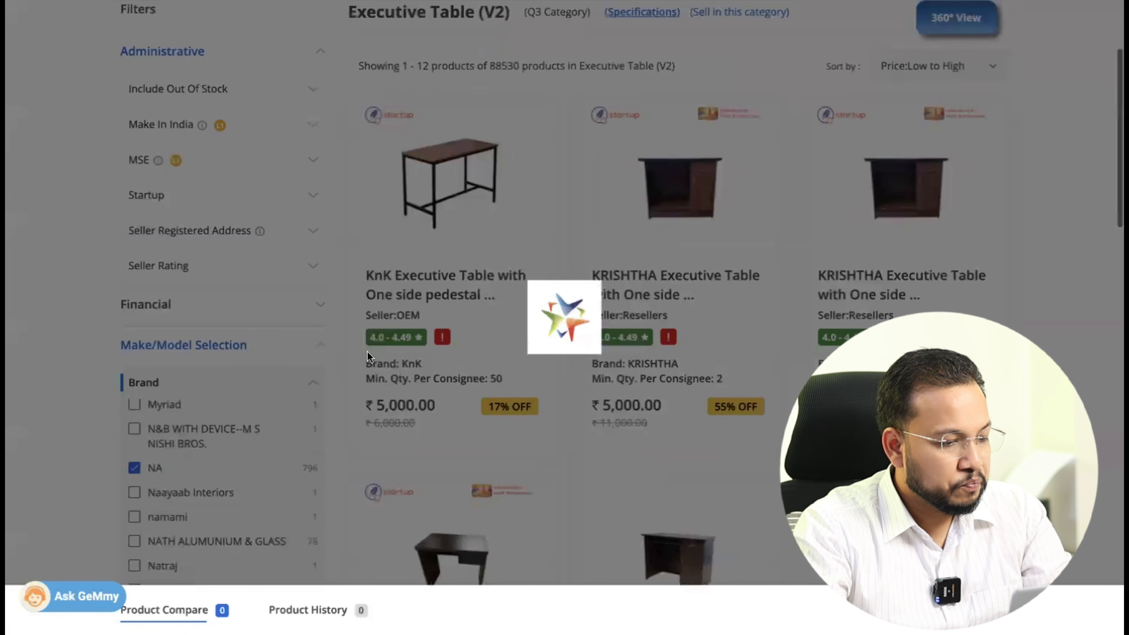
Open the Unbranded Executive Table with One side pedestal unit and E.R.U and review its product and seller details
scroll(457, 376, "down", 2)
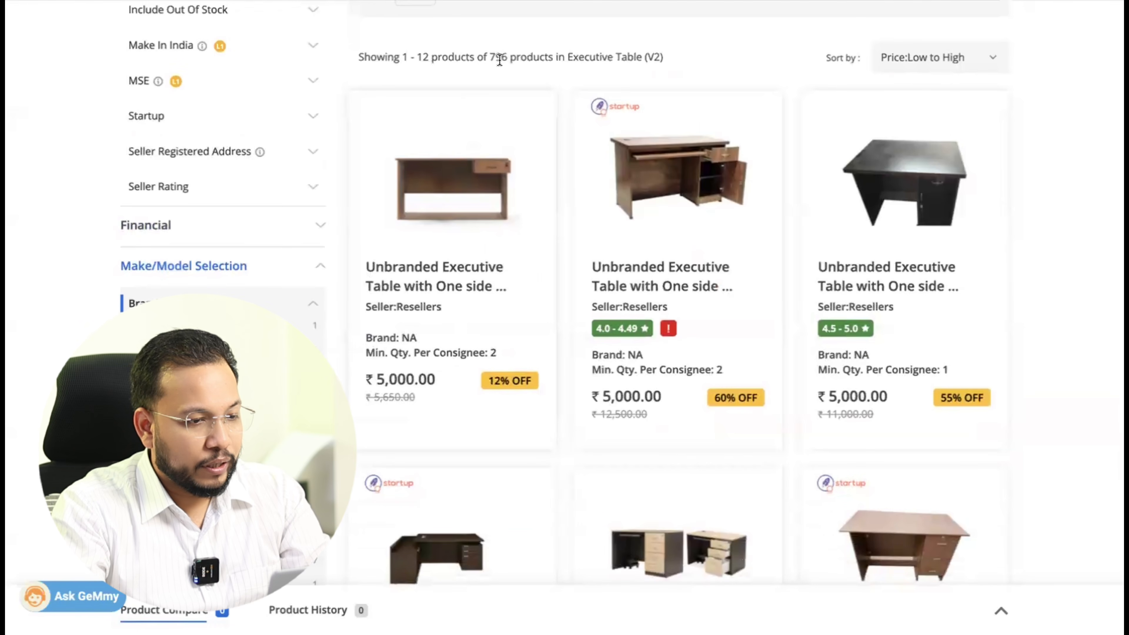
left_click_drag(483, 49, 515, 52)
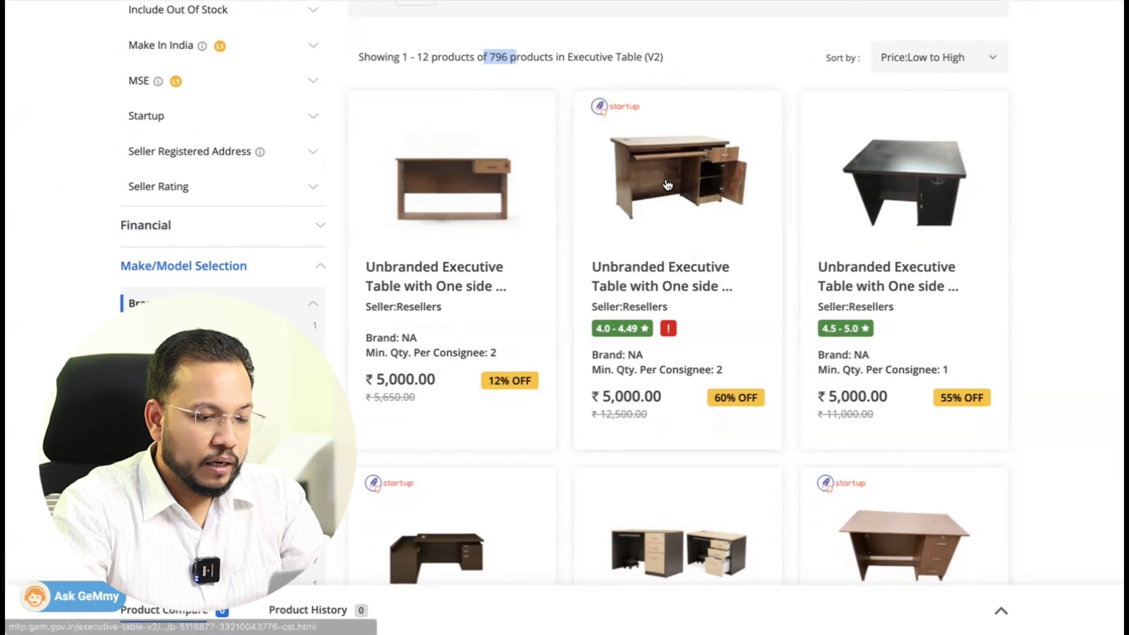
scroll(666, 185, "down", 5)
scroll(665, 183, "down", 7)
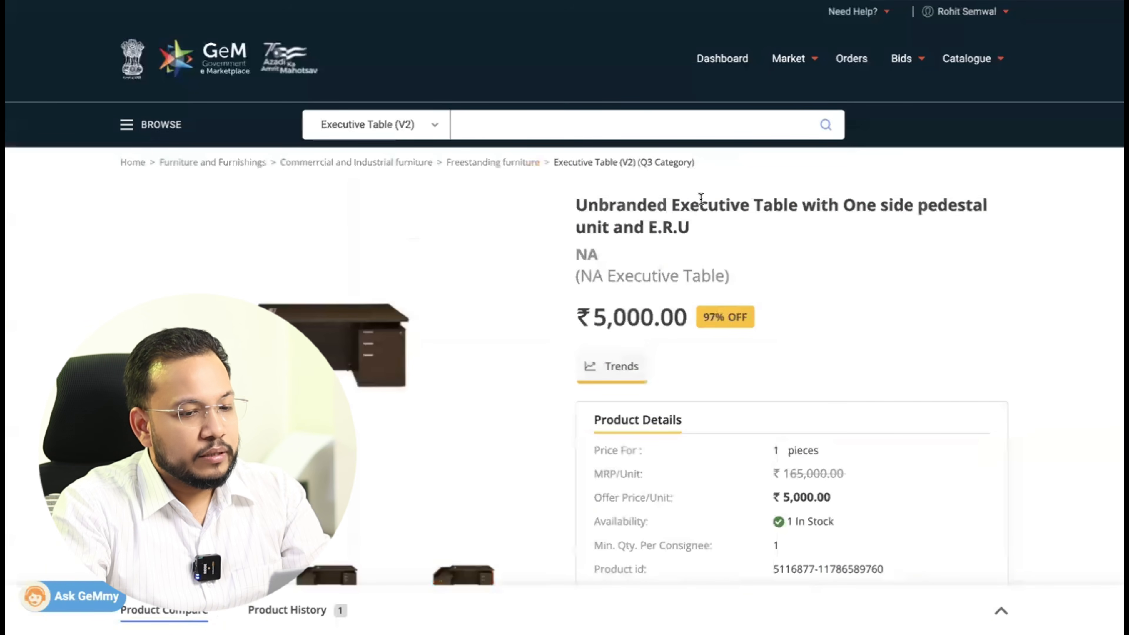
scroll(699, 210, "down", 2)
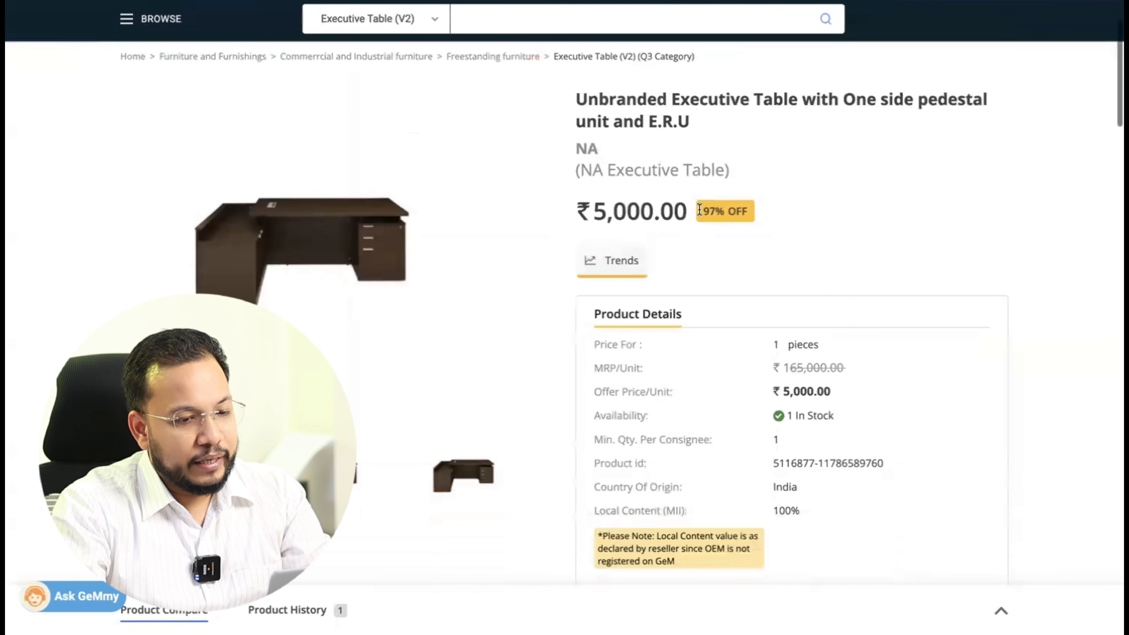
scroll(699, 210, "down", 8)
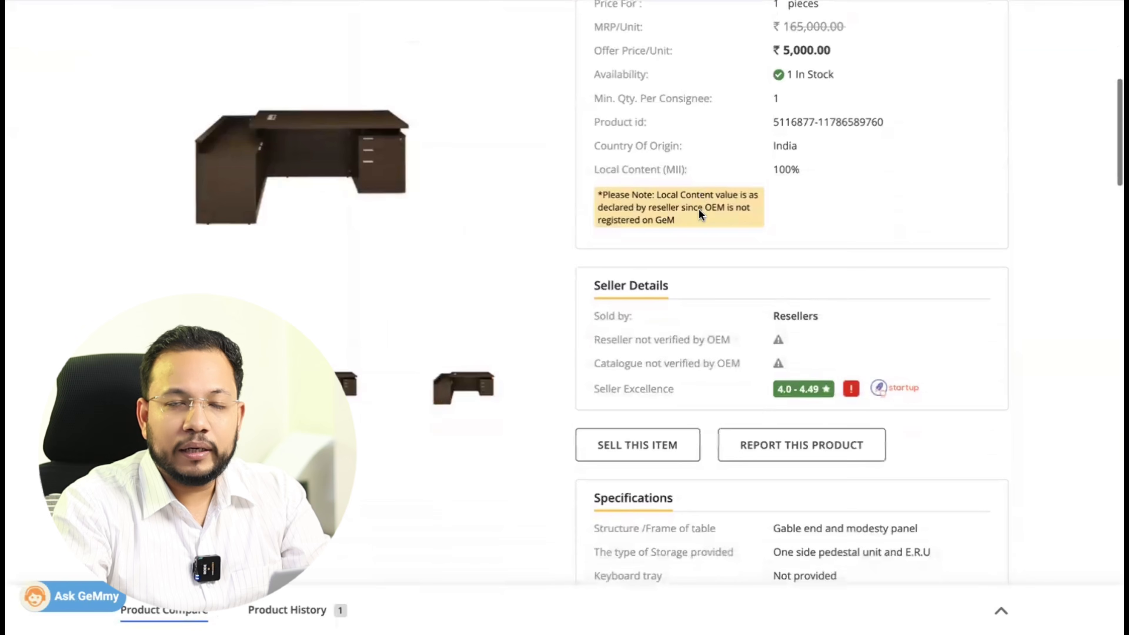
scroll(699, 210, "up", 1)
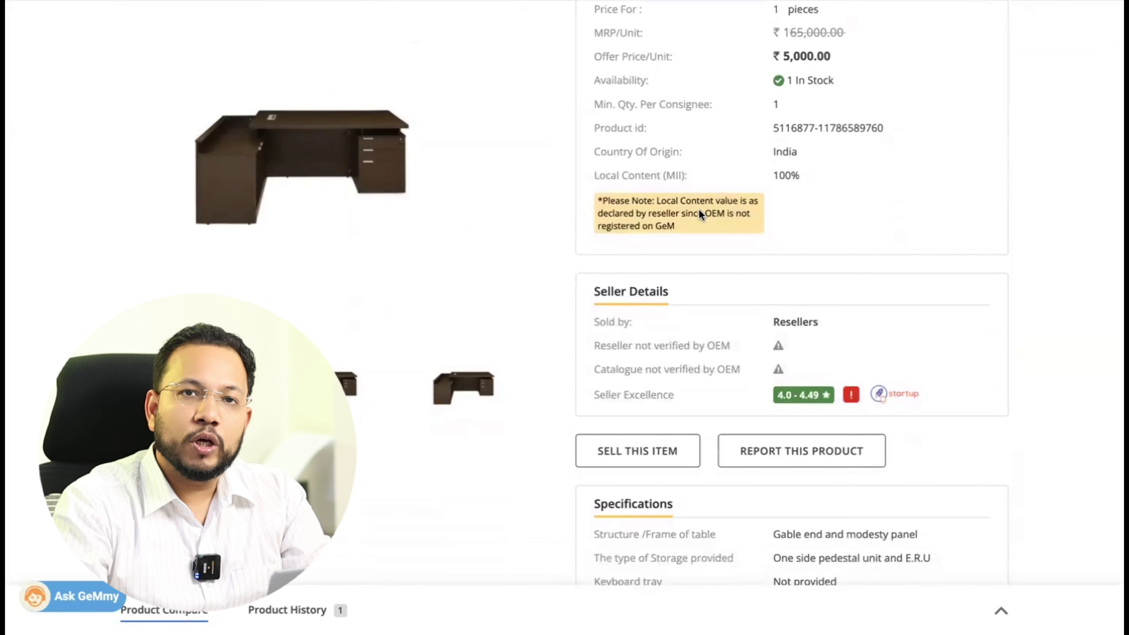
scroll(699, 209, "up", 1)
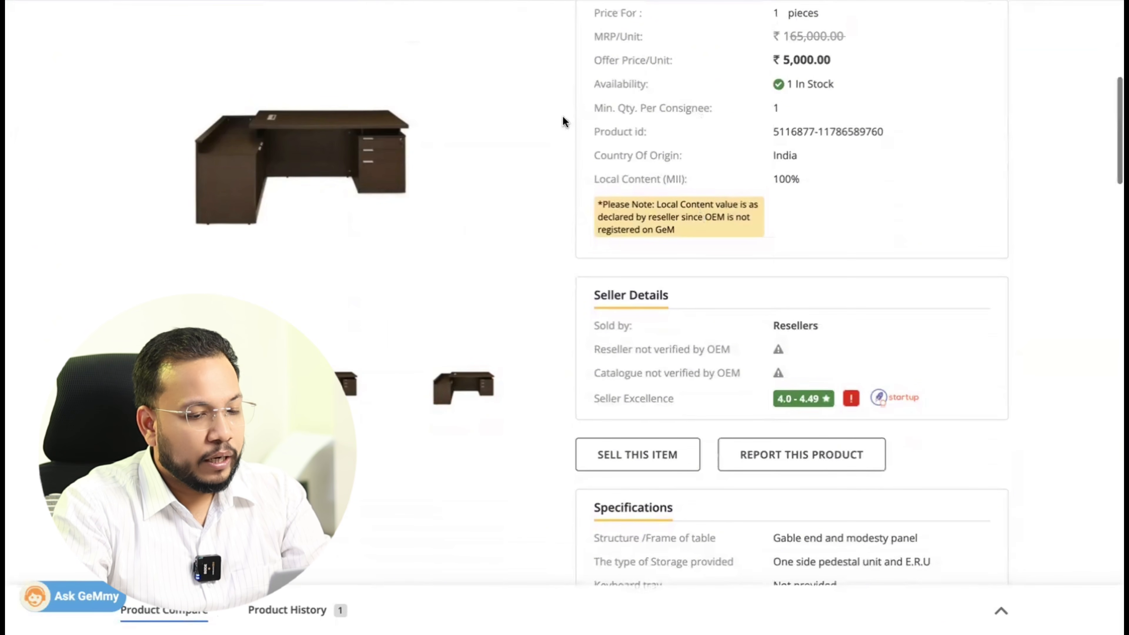
scroll(632, 470, "down", 1)
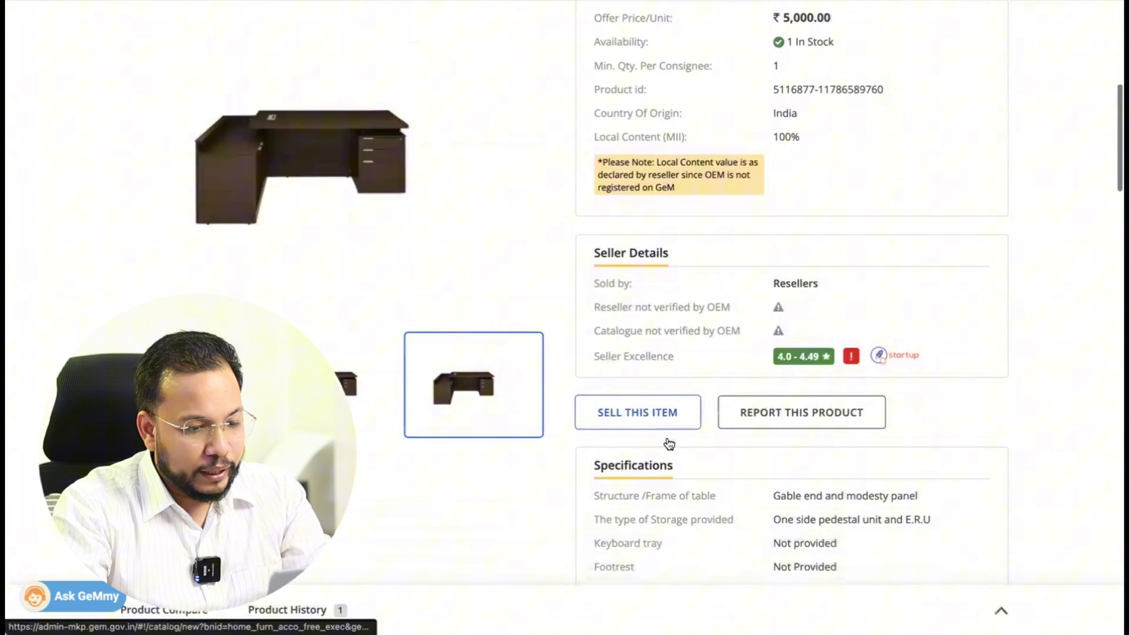
Start selling the unbranded executive table by pairing with its existing GeM catalog, and inspect the reseller authorization fields in the offering form
left_click(633, 416)
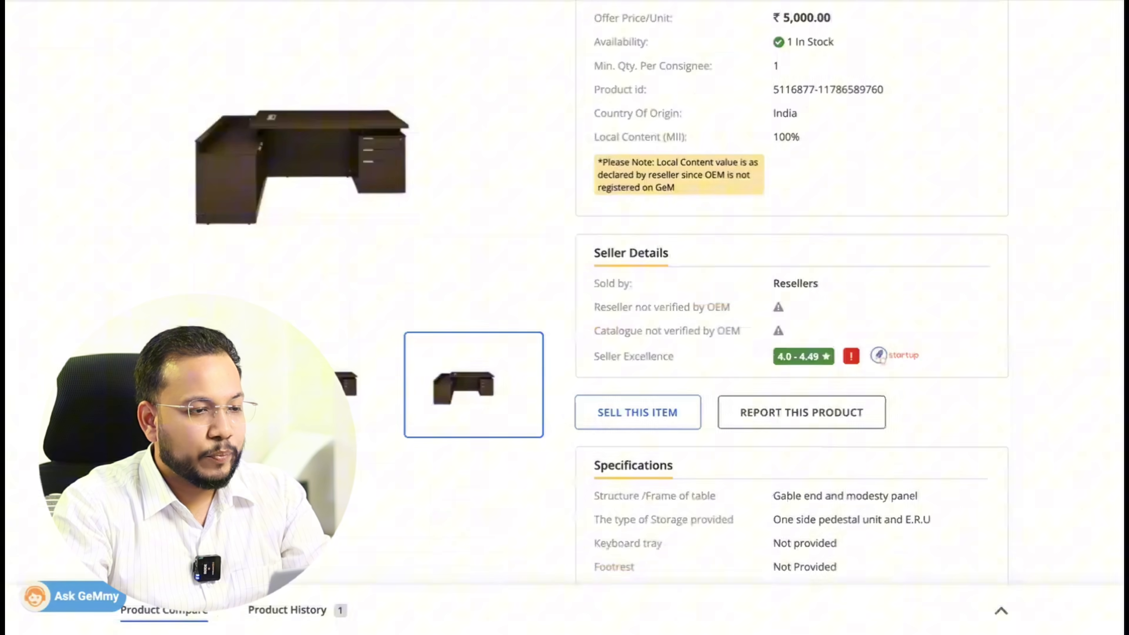
scroll(634, 111, "up", 1)
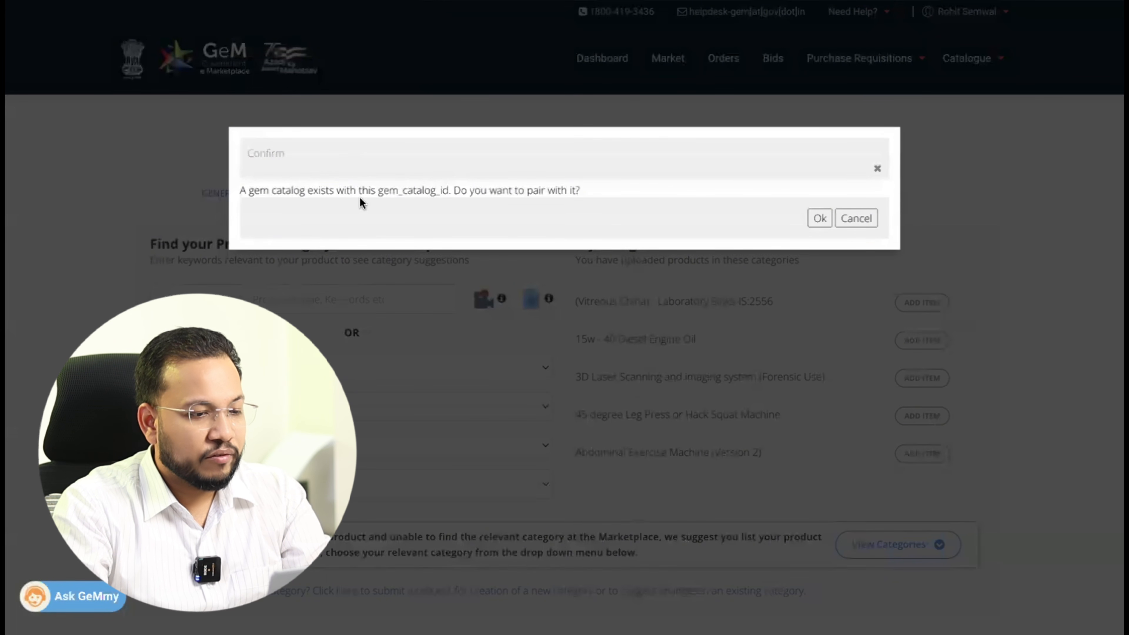
left_click(821, 220)
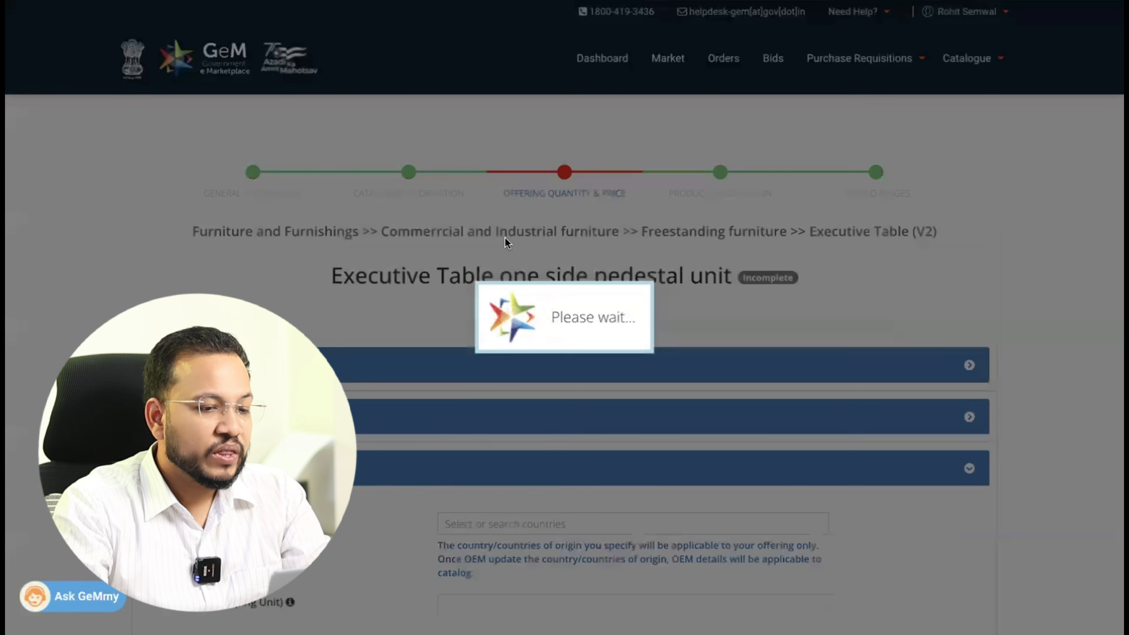
scroll(505, 239, "down", 3)
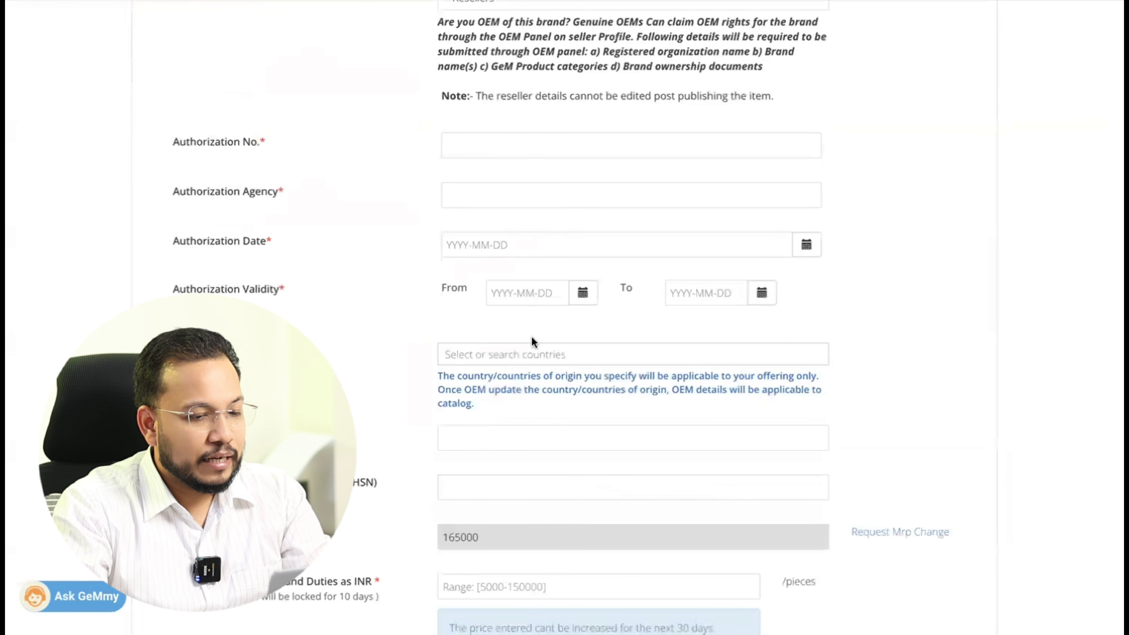
scroll(537, 386, "up", 1)
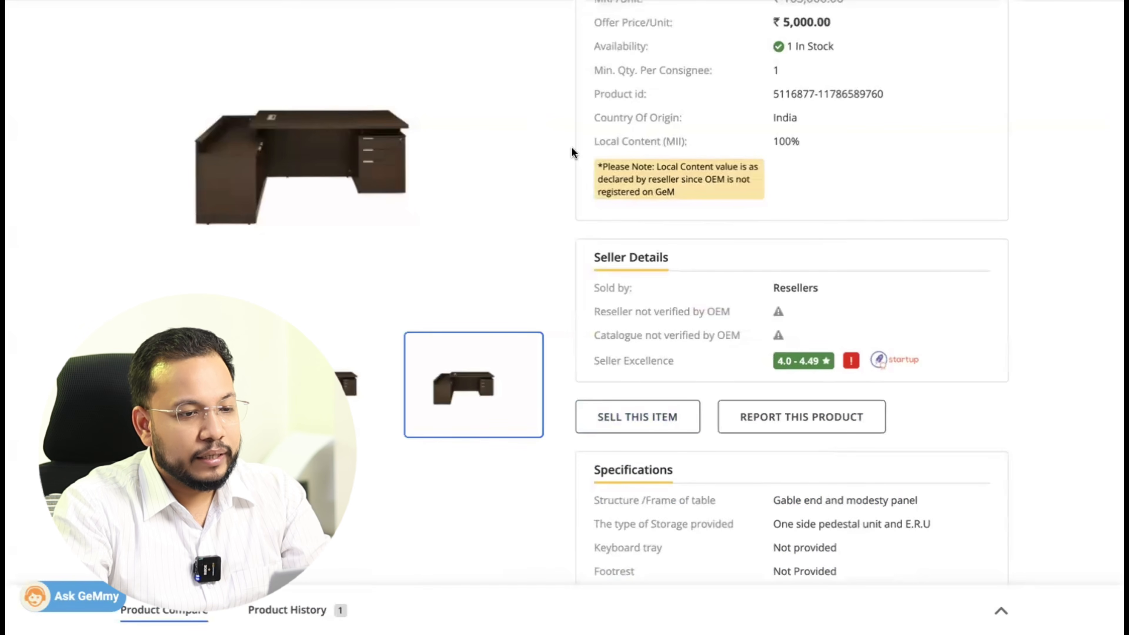
Return to the marketplace, search for "broom" and open the Broom (V2) category
scroll(573, 147, "up", 5)
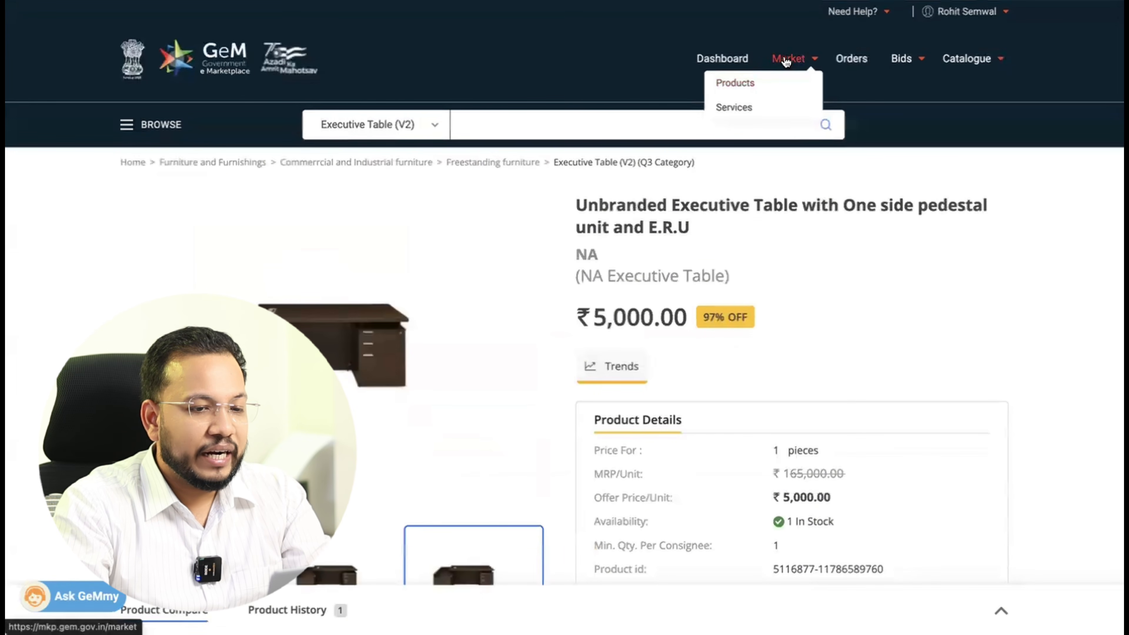
left_click(787, 64)
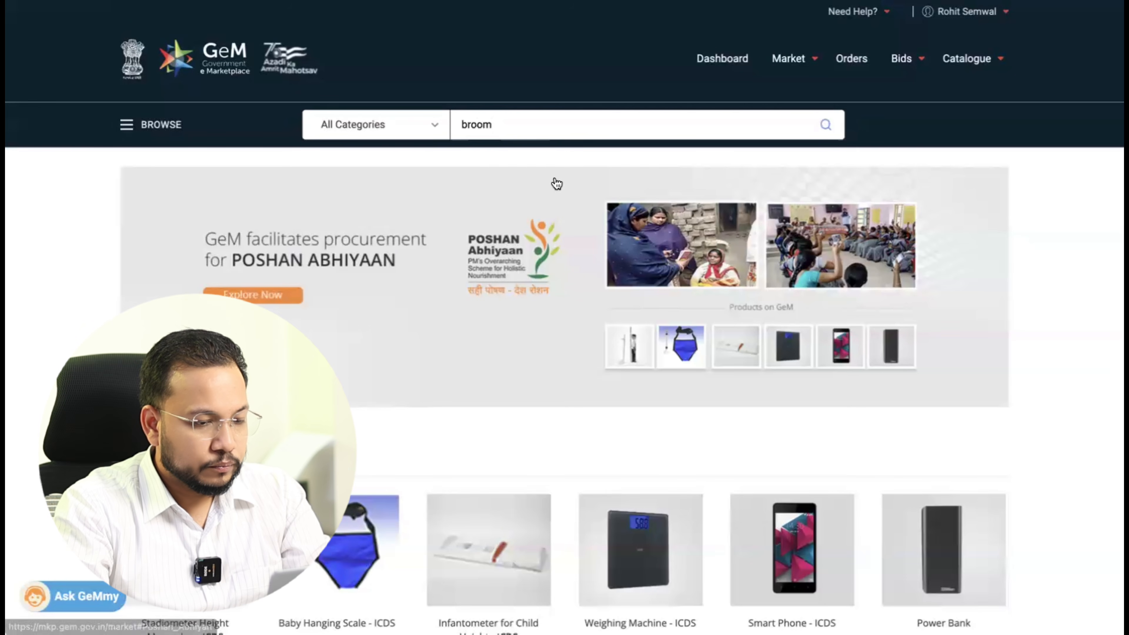
key("Return")
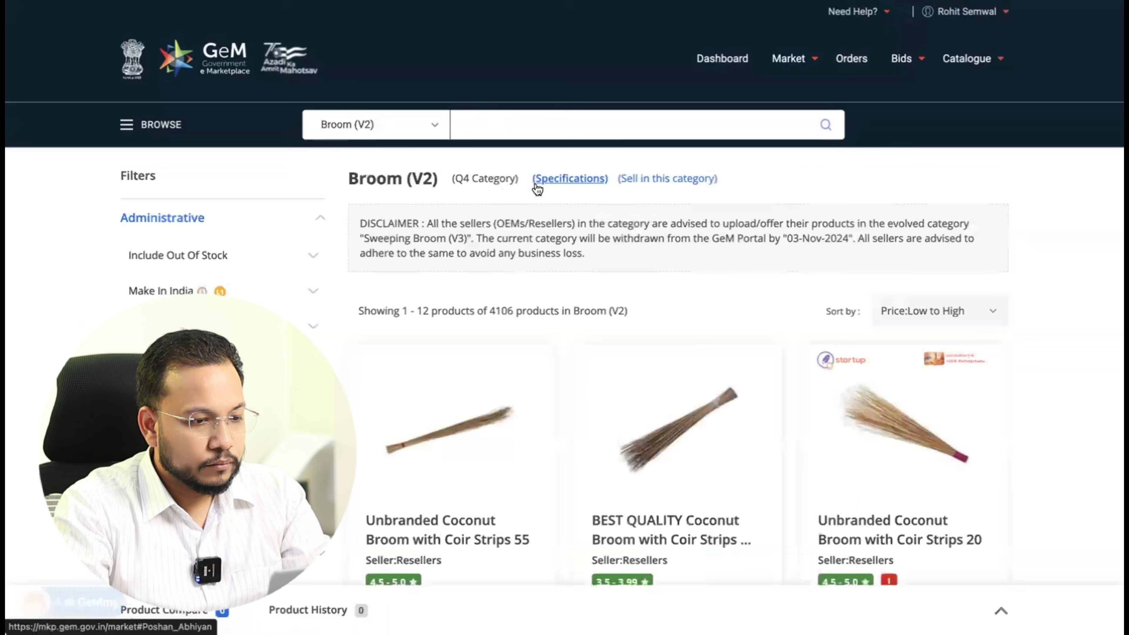
scroll(526, 199, "down", 5)
scroll(528, 178, "up", 5)
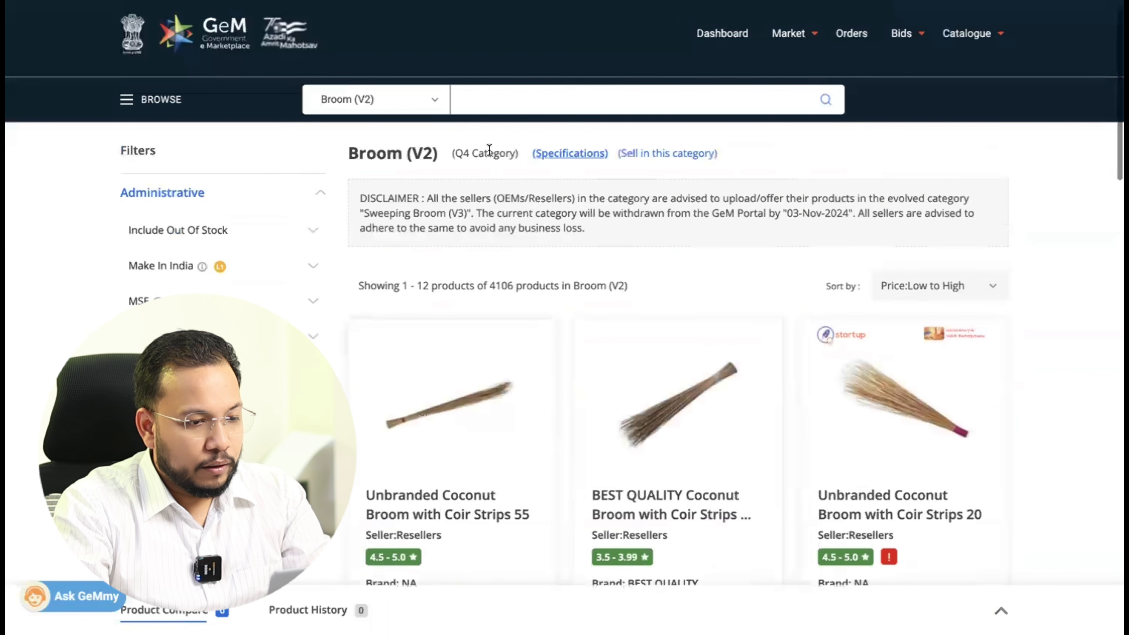
left_click_drag(449, 156, 530, 155)
Open the Unbranded Coconut Broom with Coir Strips 30 listing from the Broom (V2) products
scroll(597, 224, "down", 15)
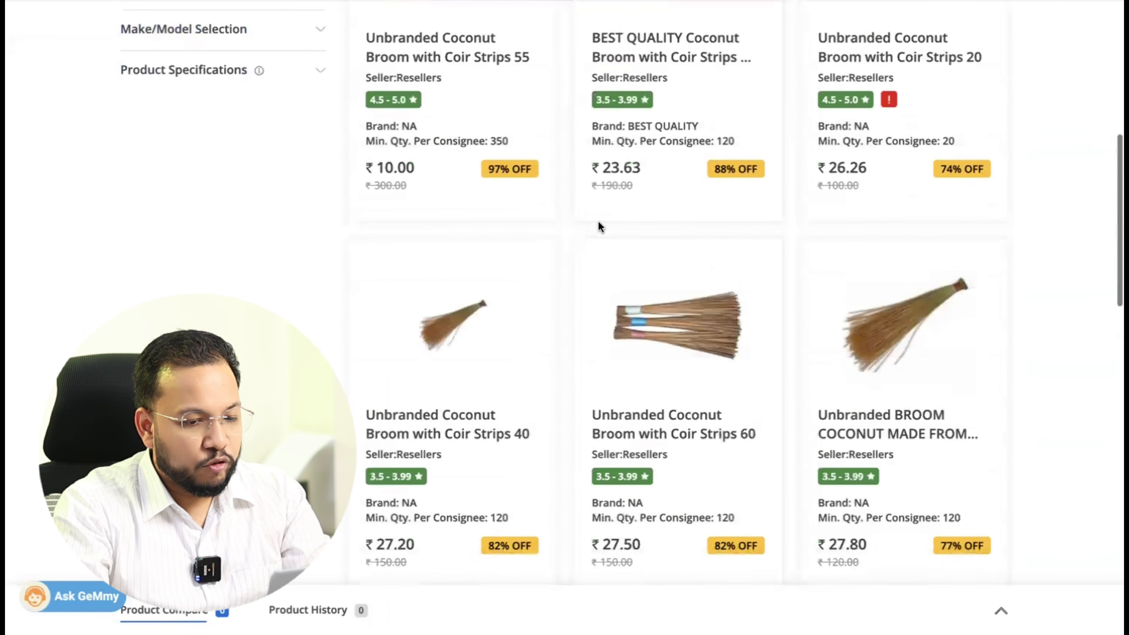
scroll(544, 220, "down", 6)
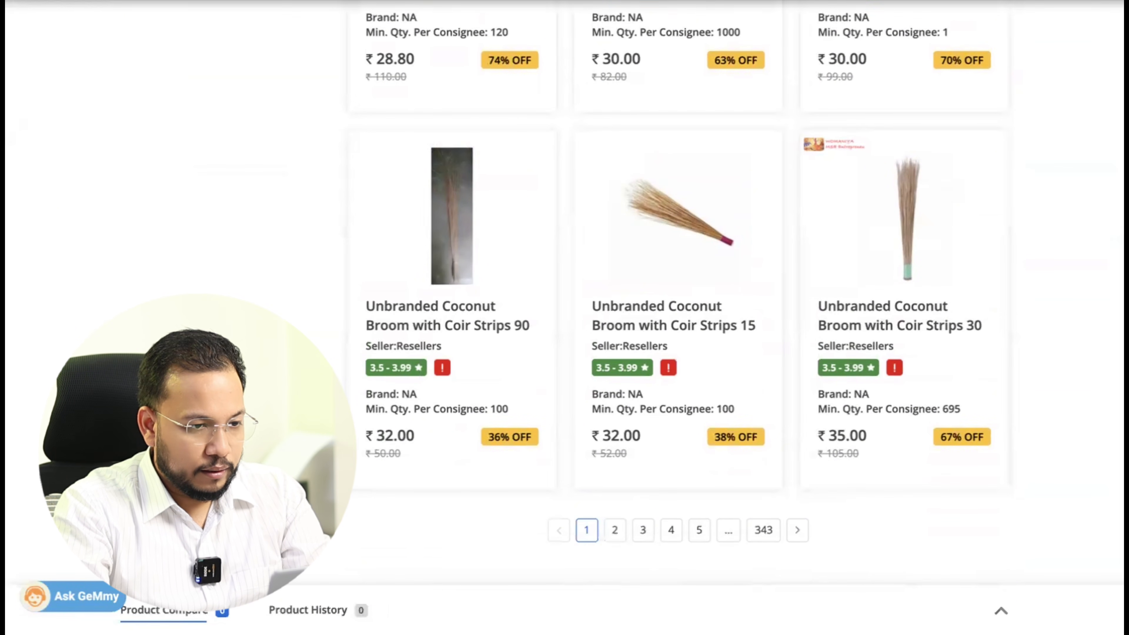
left_click(760, 2)
Start selling the Unbranded Coconut Broom with Coir Strips 30 by pairing with its existing GeM catalog
scroll(760, 142, "down", 8)
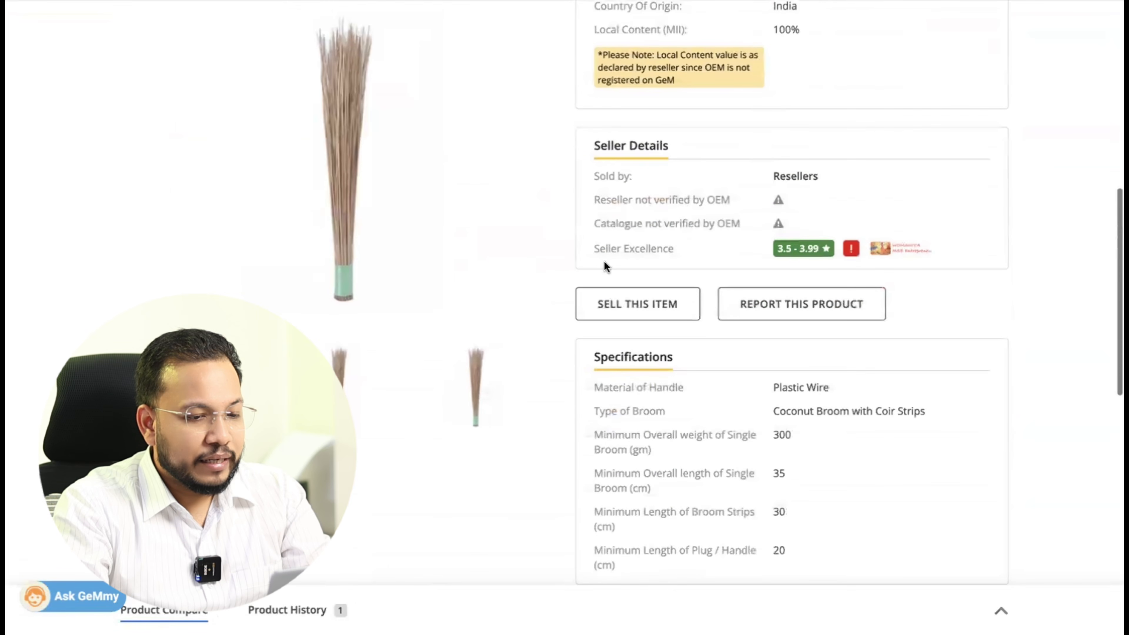
left_click(634, 305)
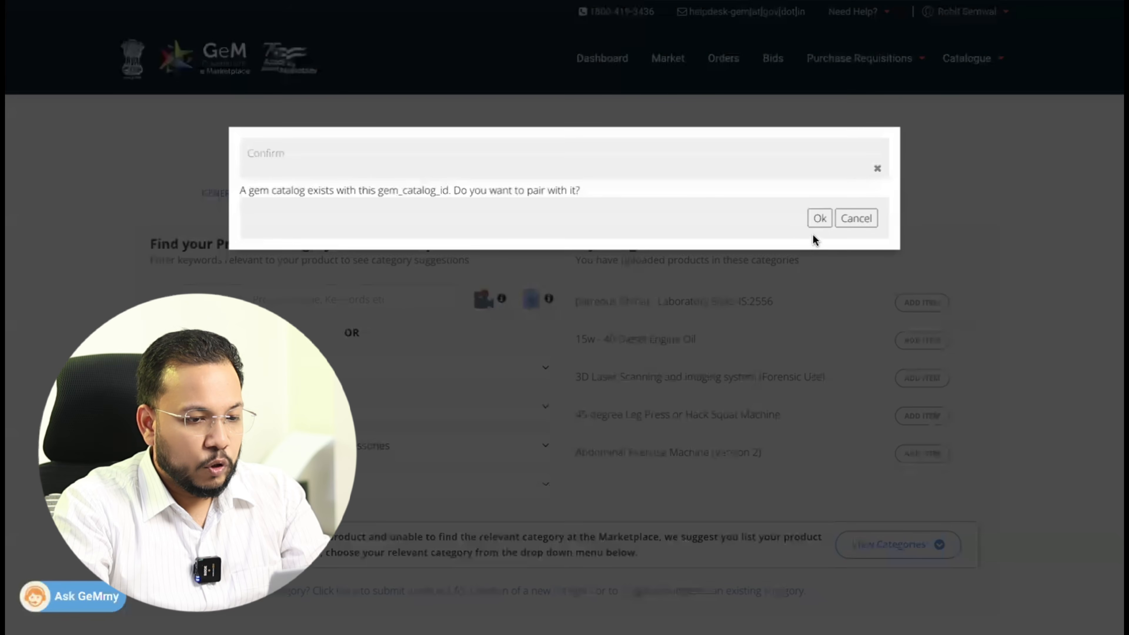
left_click(818, 218)
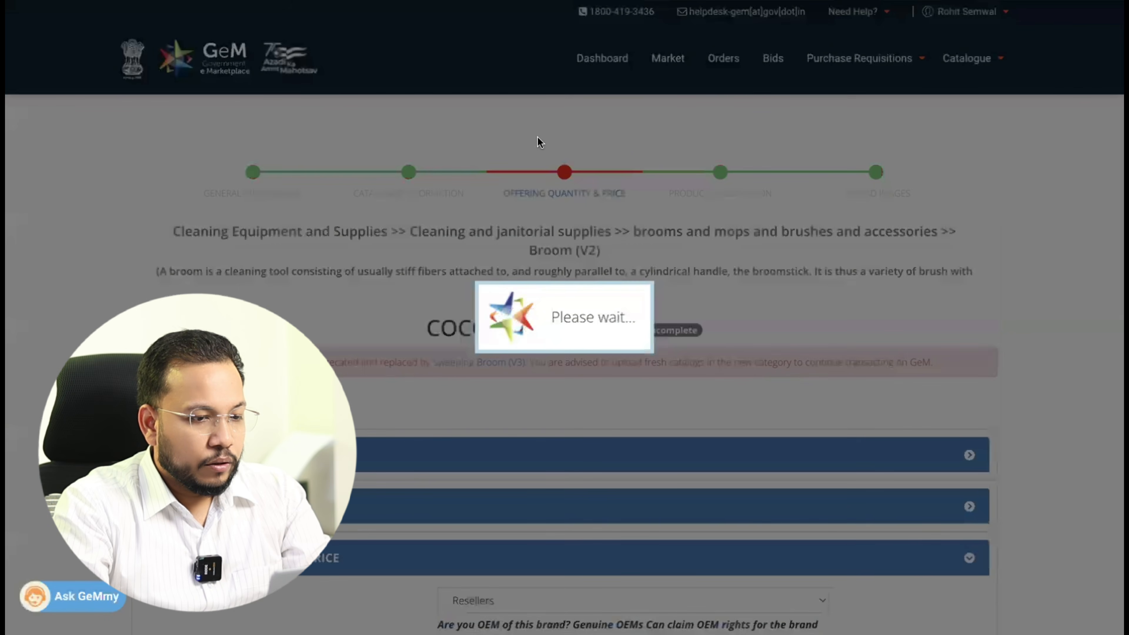
scroll(591, 151, "down", 8)
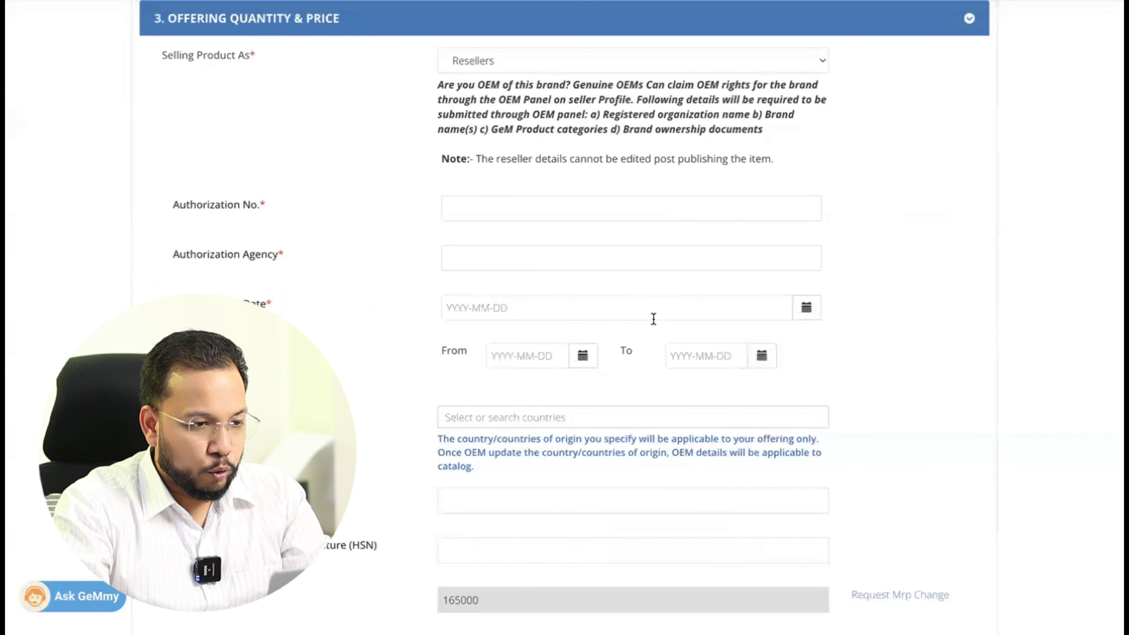
Compare the reseller authorization fields in the executive table's offering form with the broom's offering form
scroll(653, 319, "down", 2)
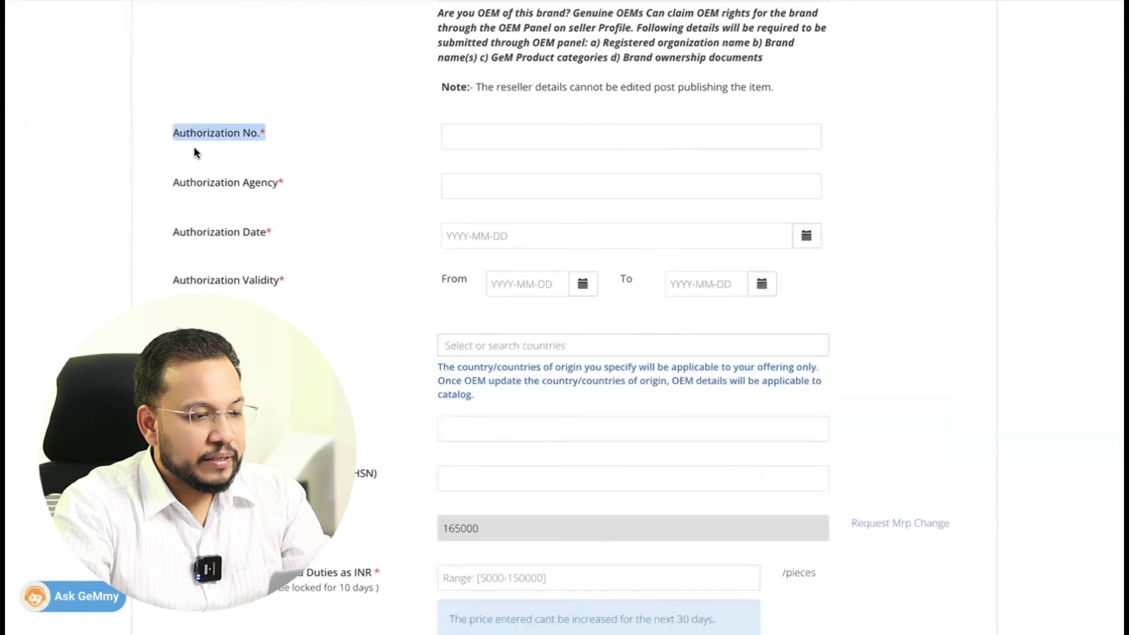
left_click_drag(195, 148, 288, 291)
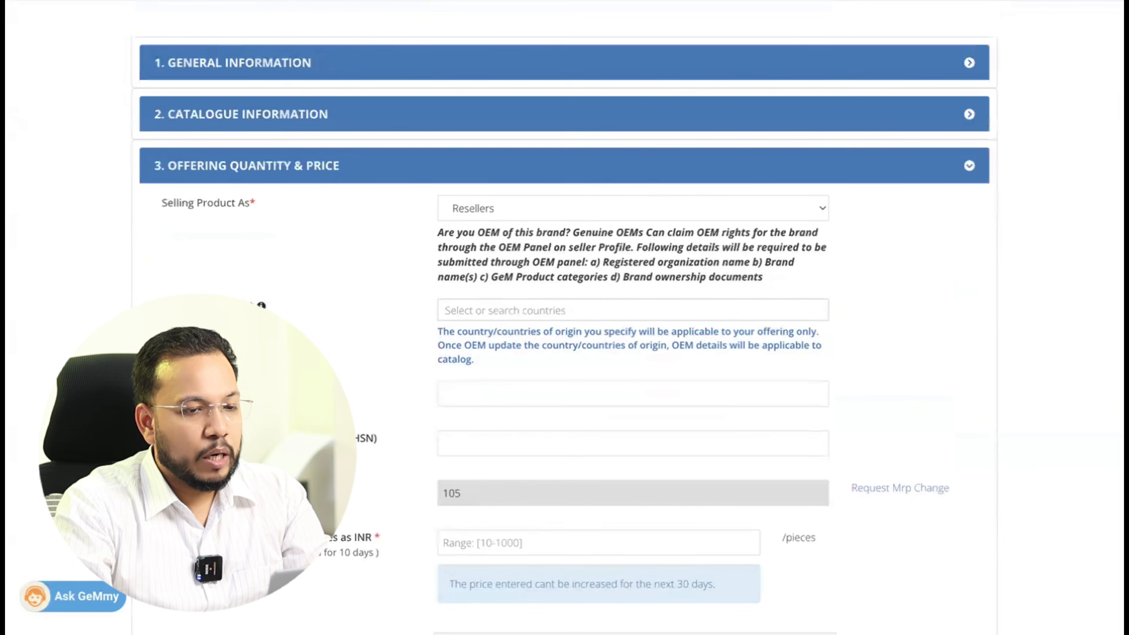
scroll(627, 202, "down", 1)
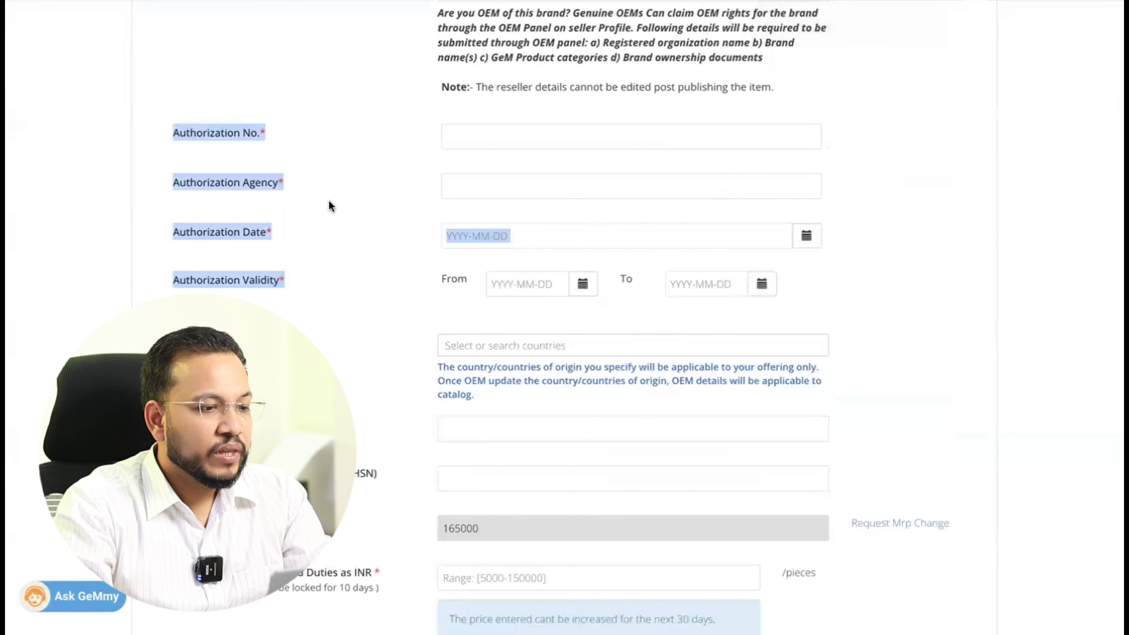
left_click(327, 206)
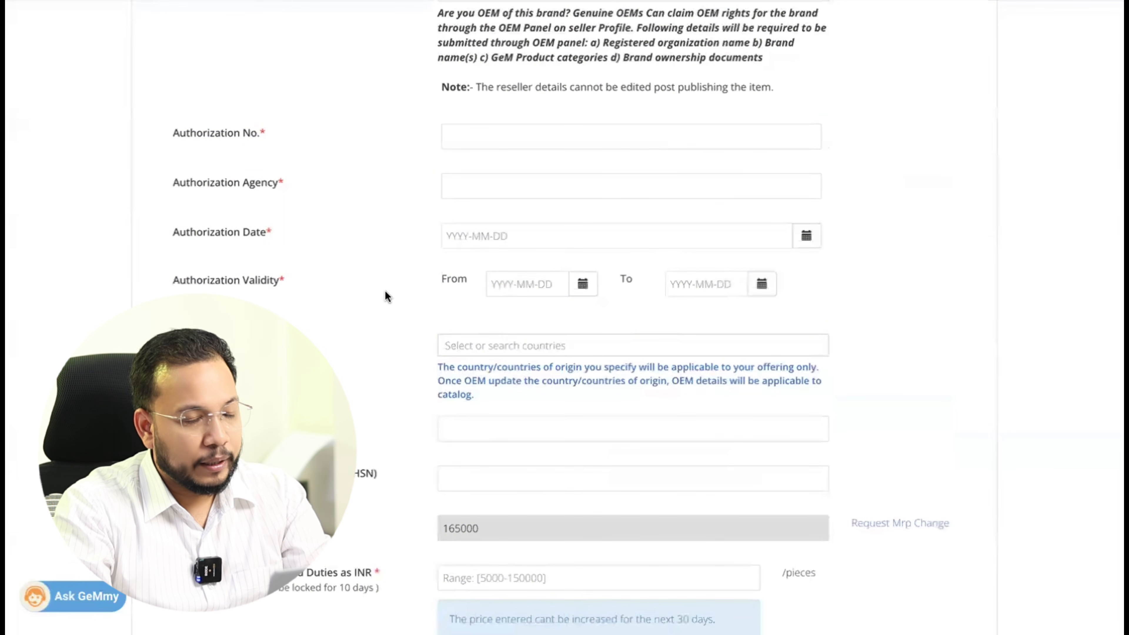
scroll(385, 292, "up", 1)
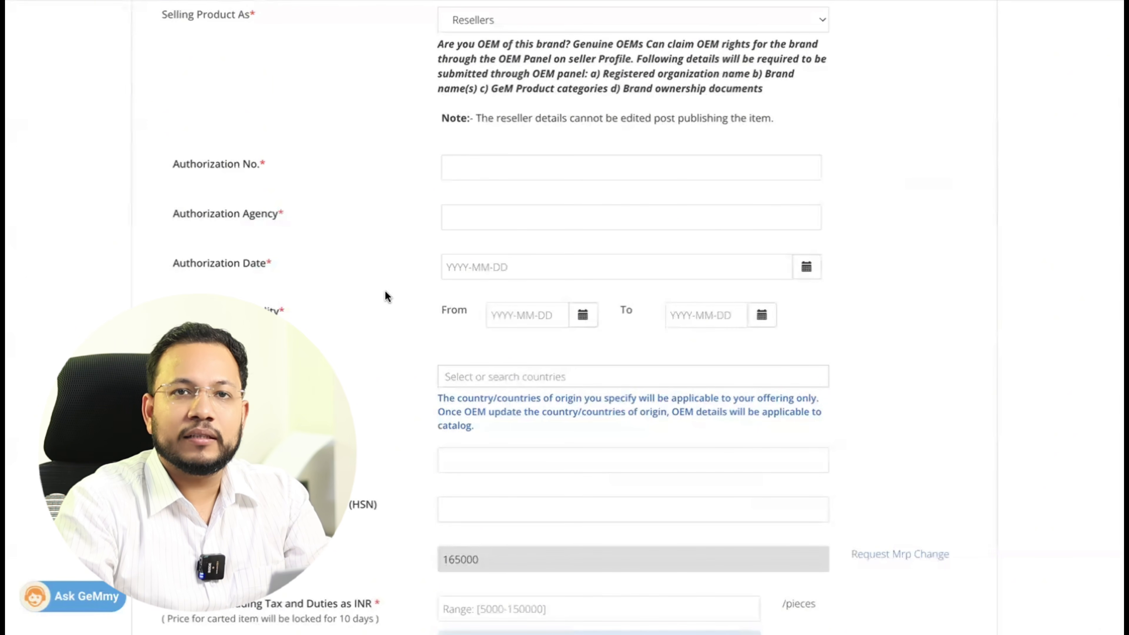
Fill in both the Authorization No. and the Authorization Agency of the executive table offering with NA
left_click(495, 178)
type("NA")
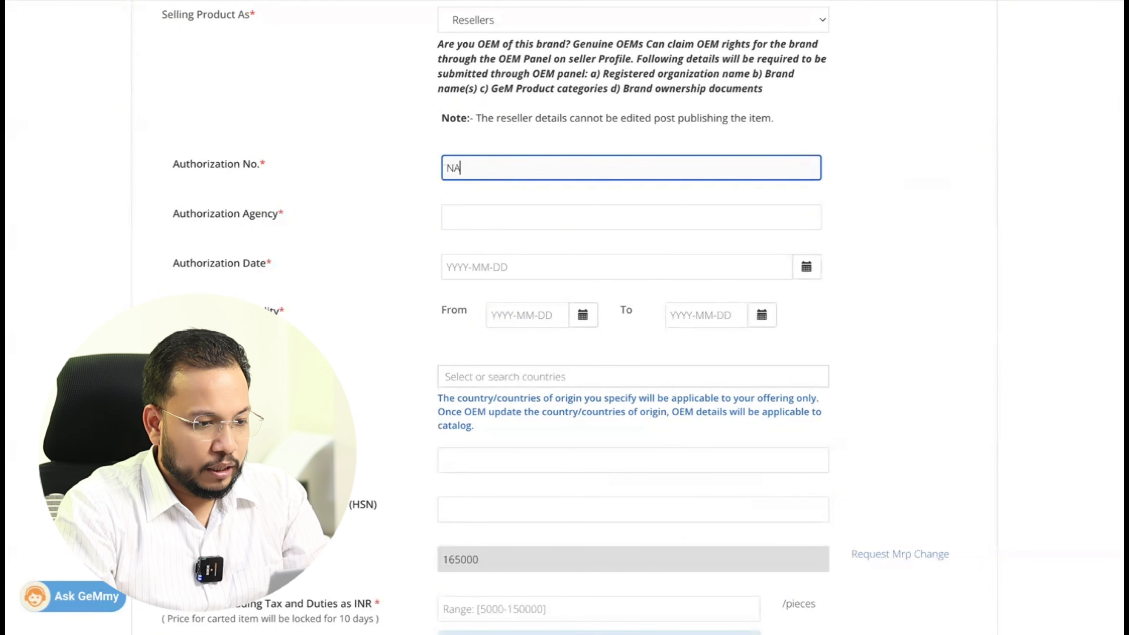
key("Tab")
type("NA")
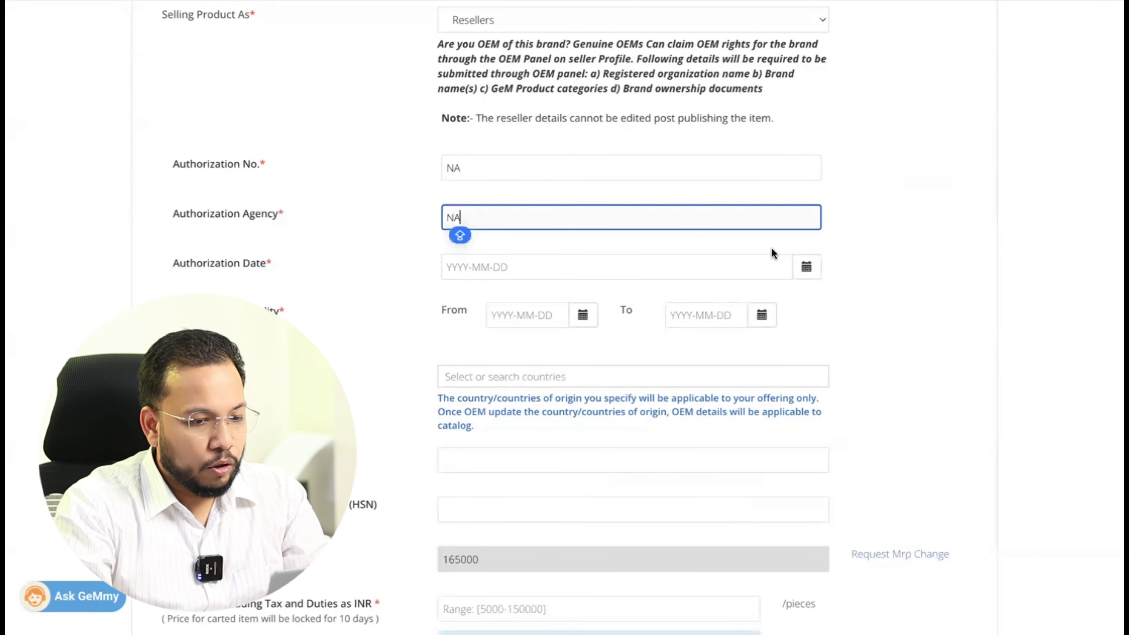
Set the authorization date to 2024-10-01 and the authorization validity from 2024-10-01 to 2024-10-31
left_click(806, 266)
left_click(531, 346)
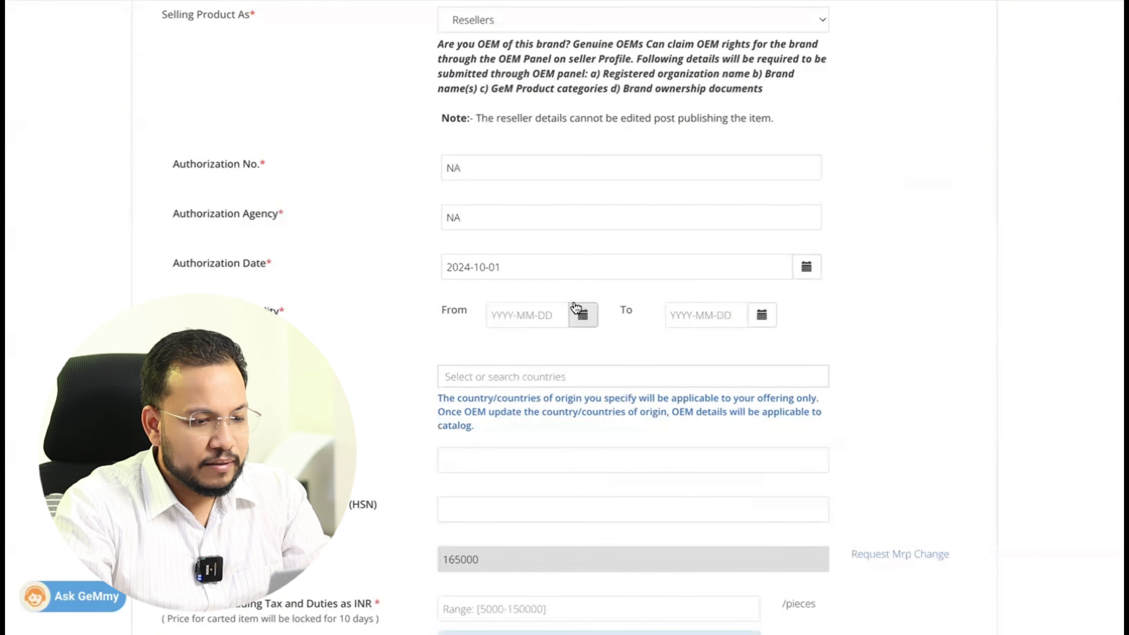
left_click(582, 314)
left_click(582, 394)
left_click(761, 315)
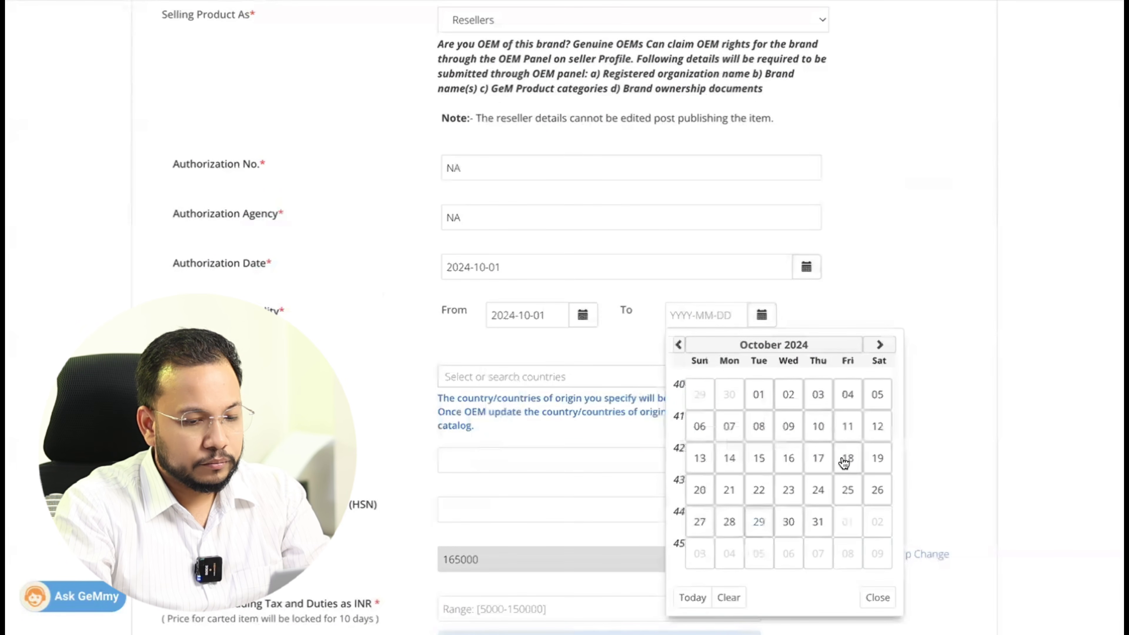
left_click(819, 524)
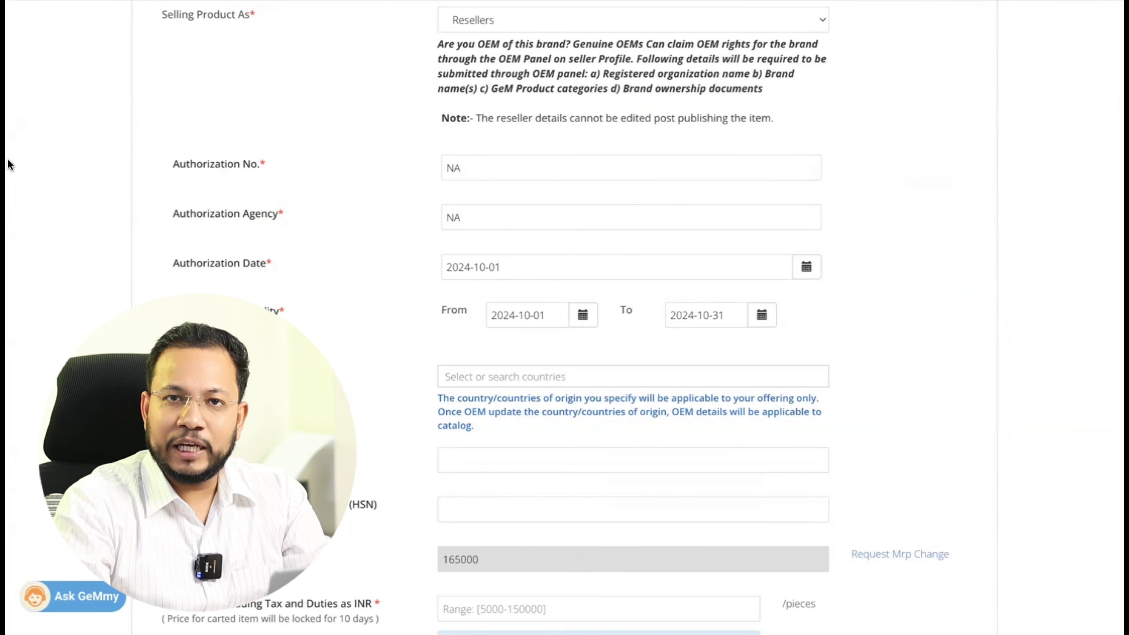
scroll(447, 131, "down", 2)
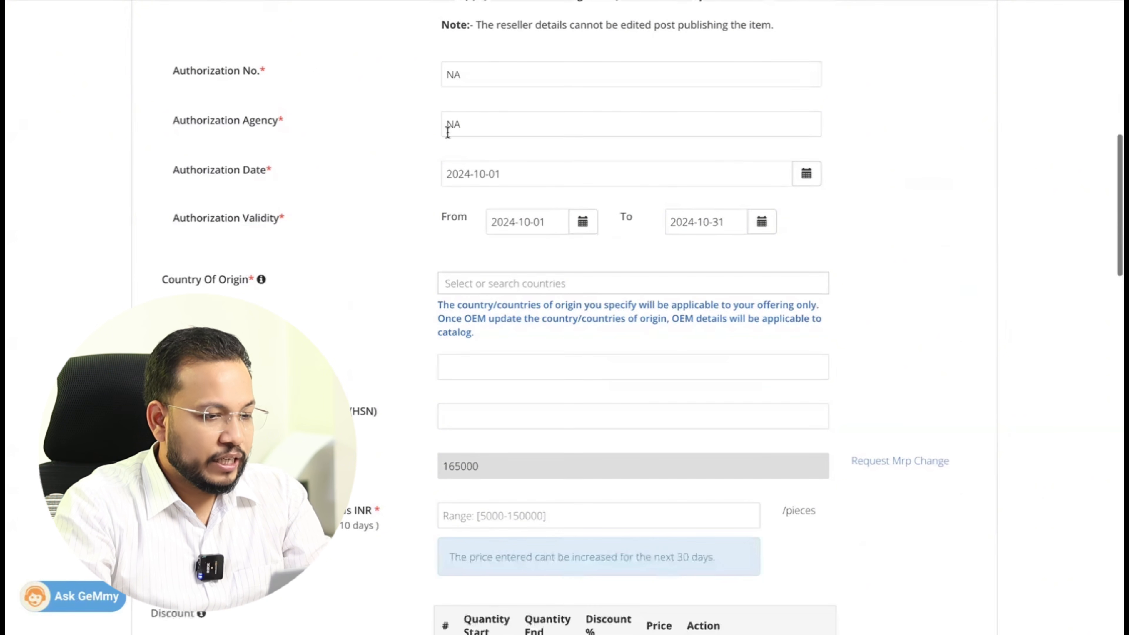
left_click(554, 288)
type("CHINA")
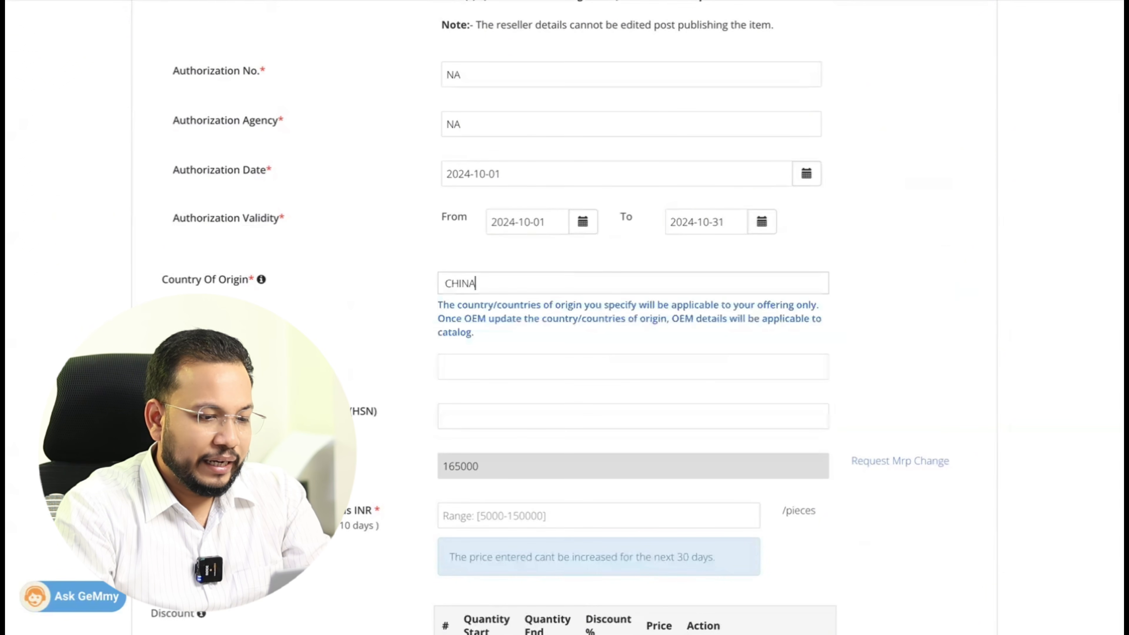
key("BackSpace")
key("BackSpace")
key("BackSpace")
key("BackSpace")
key("BackSpace")
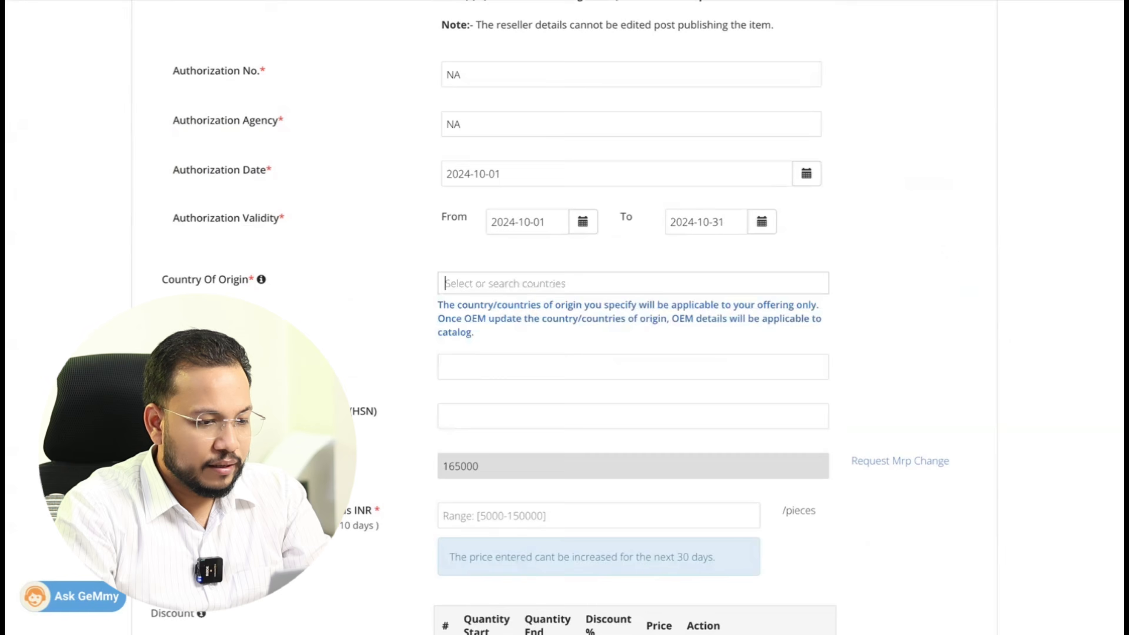
Set the country of origin to India and choose Yes for declaring local content as per the PPP-MII policy
type("india")
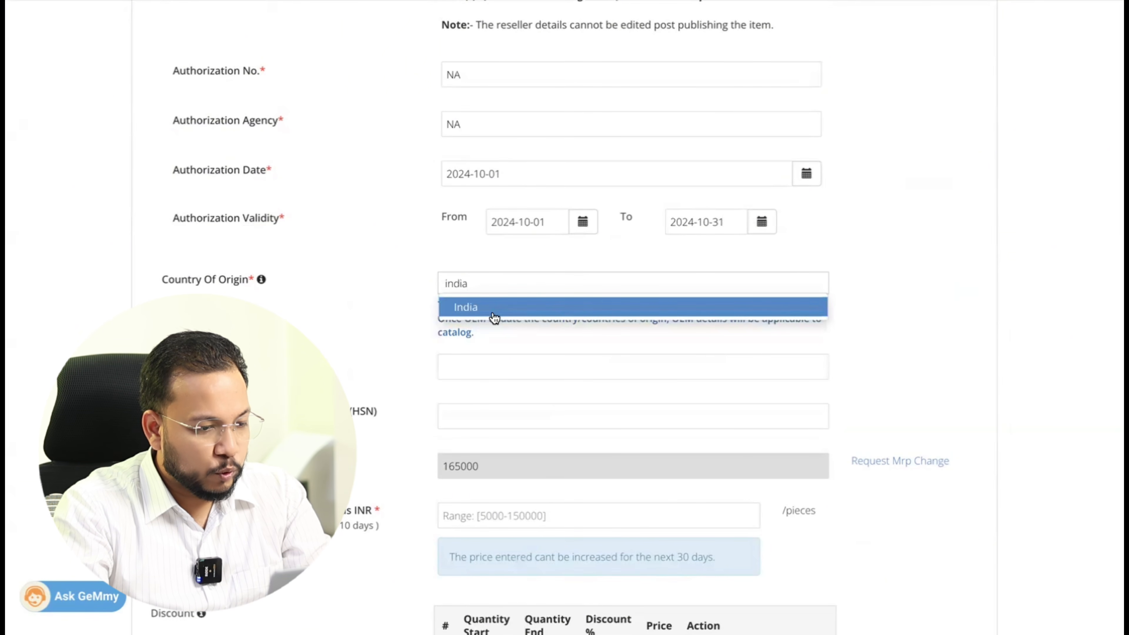
left_click(494, 317)
left_click(361, 328)
scroll(410, 353, "down", 1)
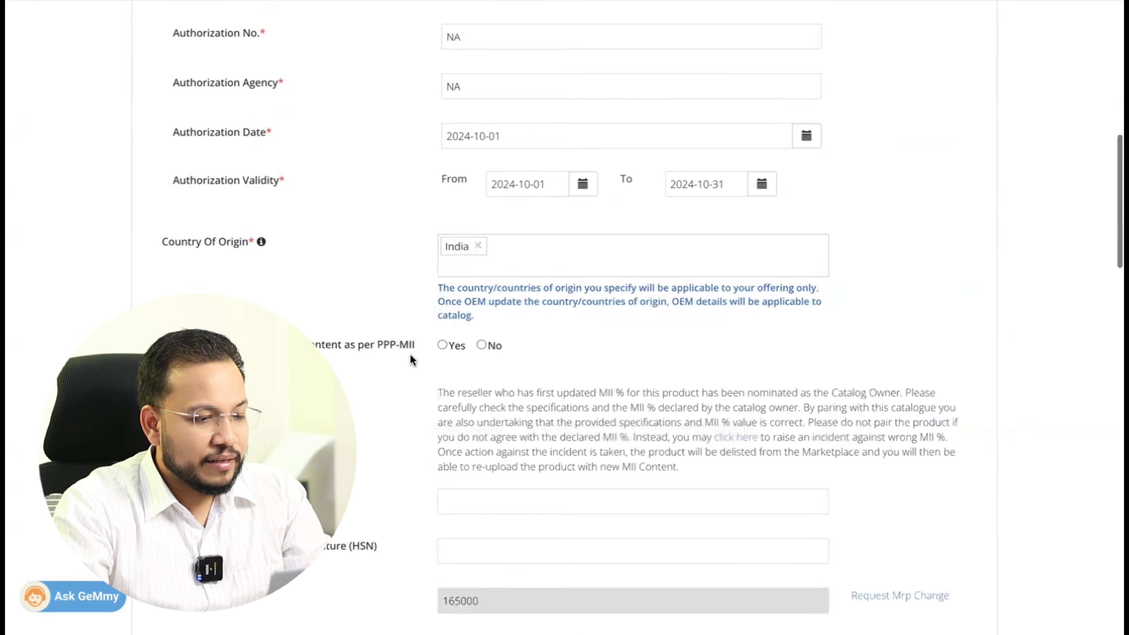
scroll(410, 354, "down", 2)
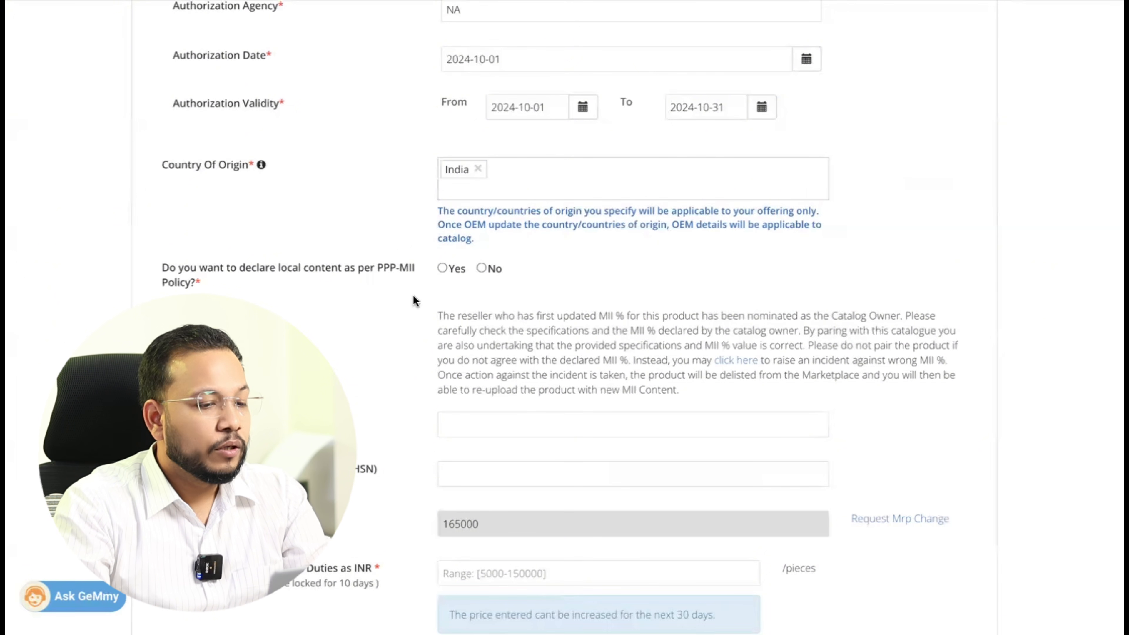
left_click(444, 268)
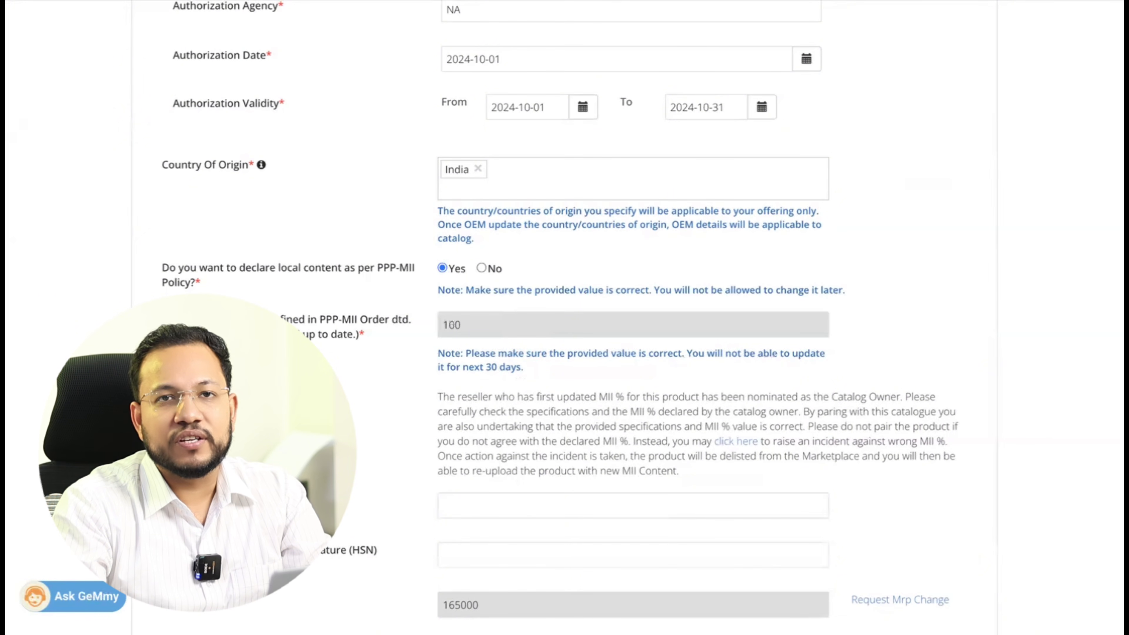
Try an offer price of 160000 INR for the executive table, and clear the entry
scroll(565, 318, "down", 7)
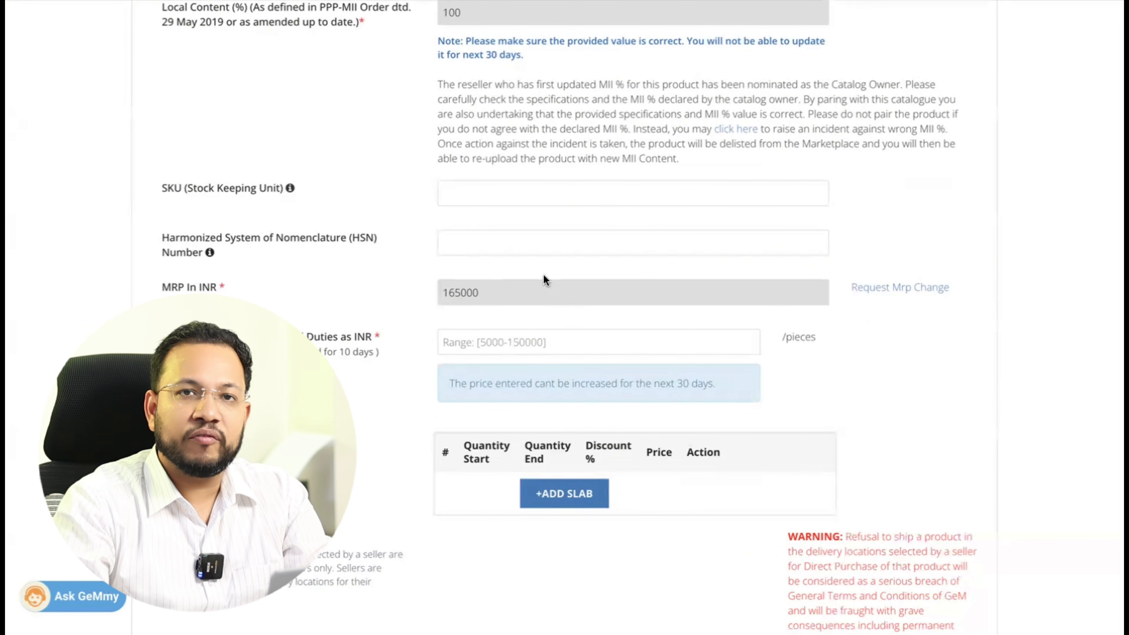
scroll(532, 296, "down", 1)
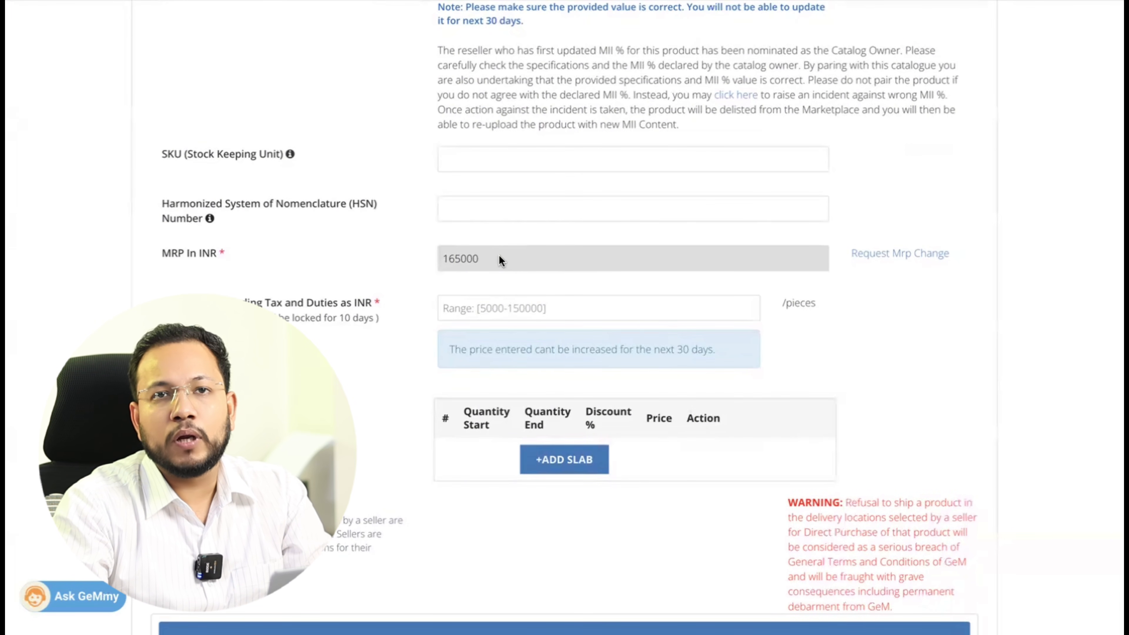
left_click(474, 309)
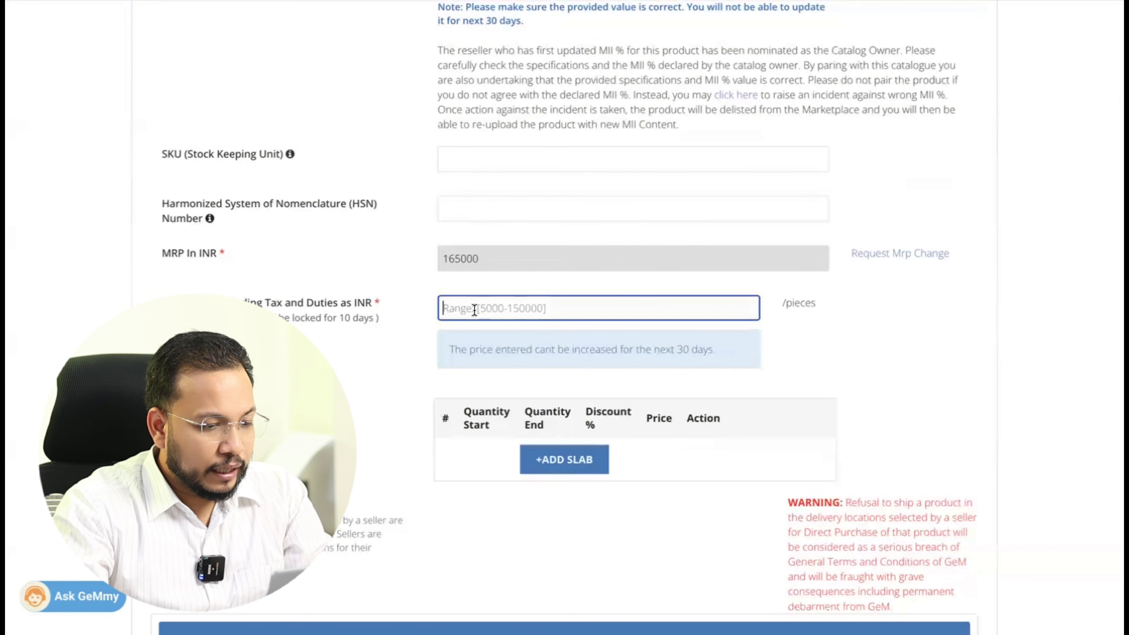
type("16000")
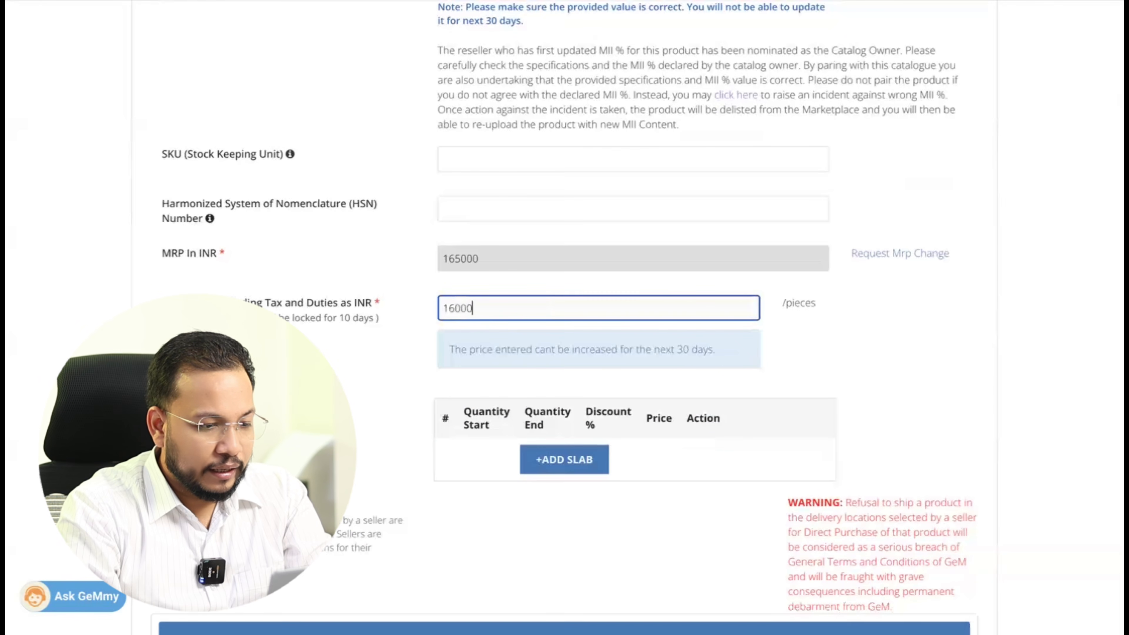
type("0")
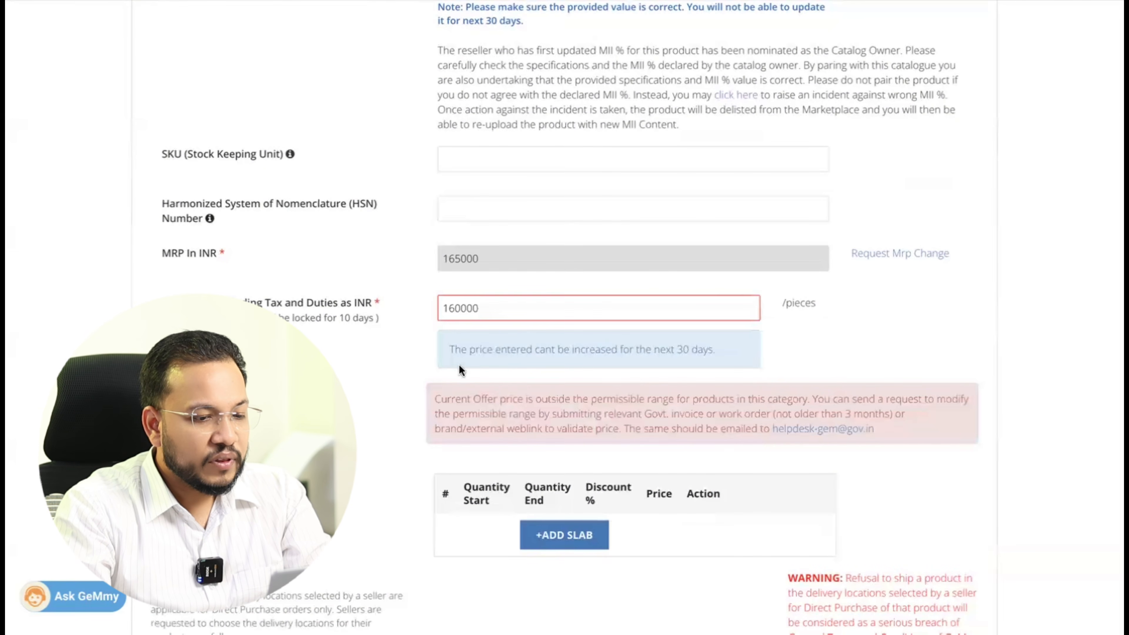
left_click(518, 314)
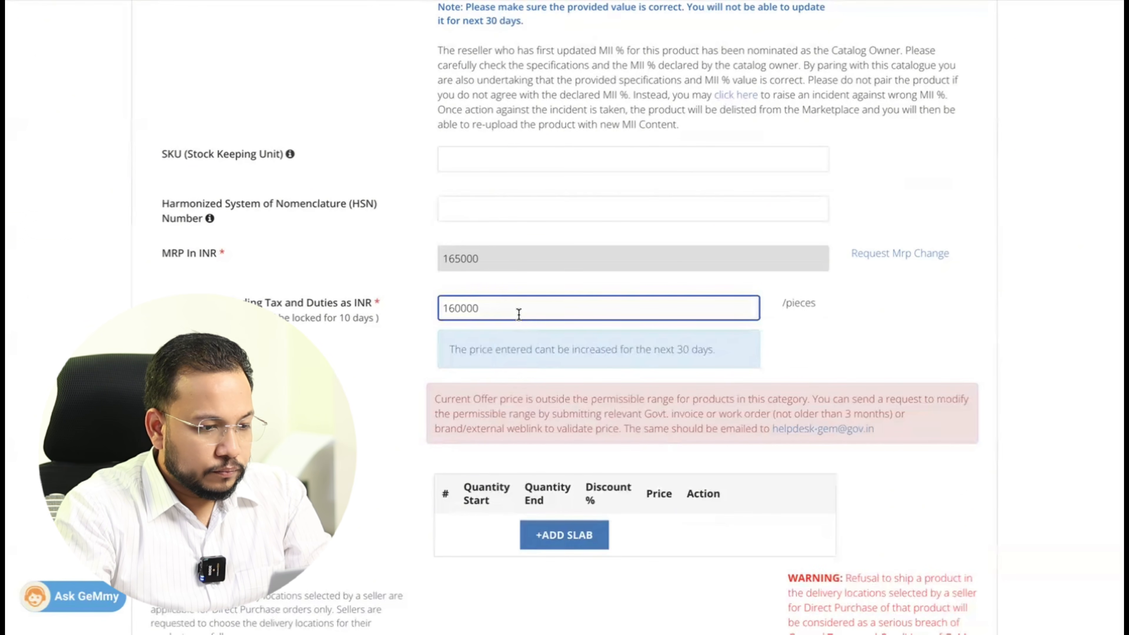
key("BackSpace")
key("BackSpace")
key("BackSpace")
key("BackSpace")
key("BackSpace")
key("BackSpace")
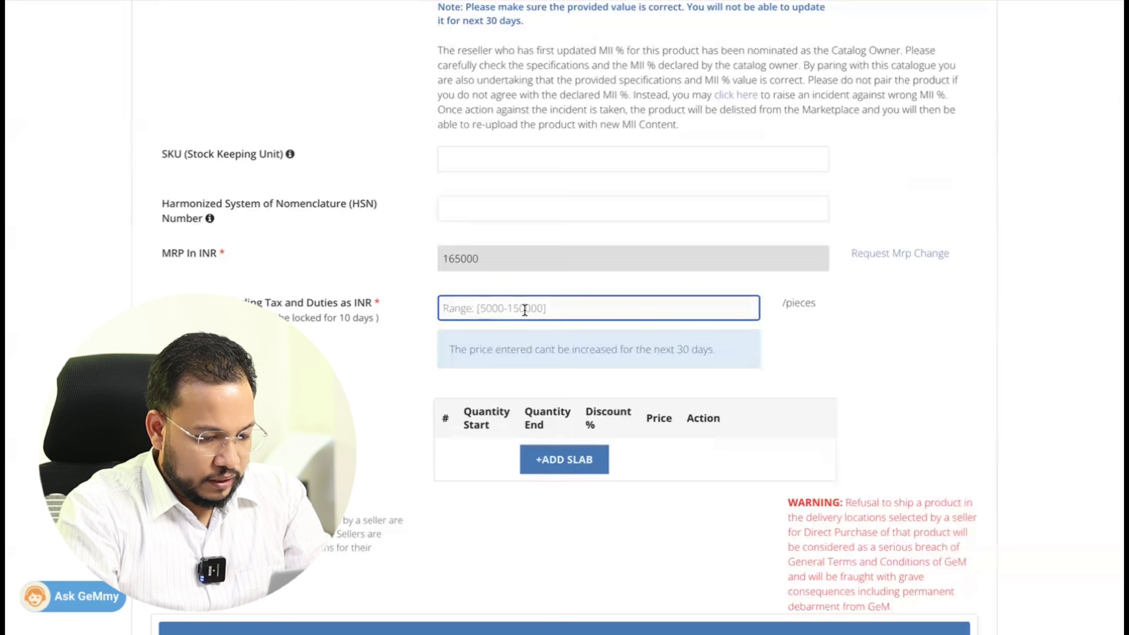
Try an offer price of 149000 INR, and remove it from the offering form
type("1")
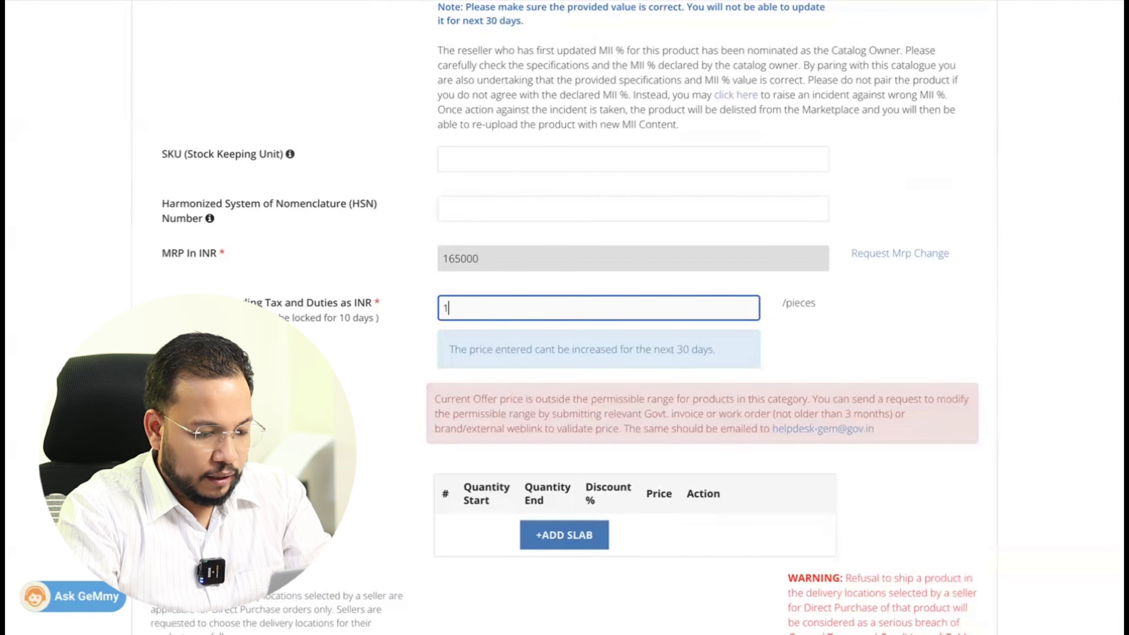
type("89000")
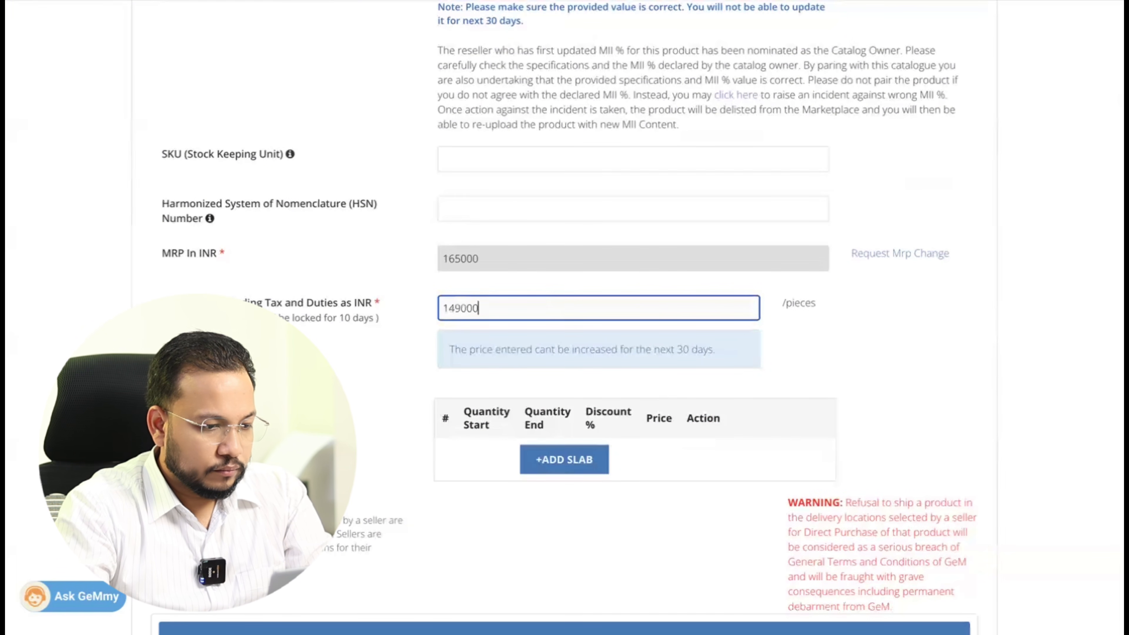
left_click(365, 313)
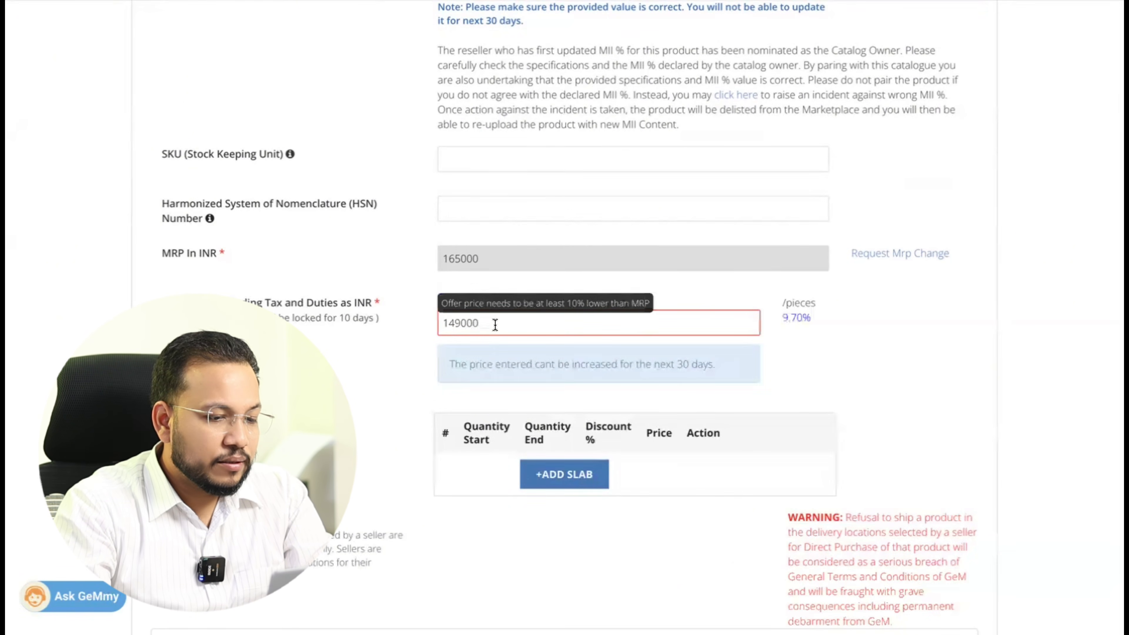
left_click_drag(495, 325, 344, 325)
key("BackSpace")
left_click(362, 328)
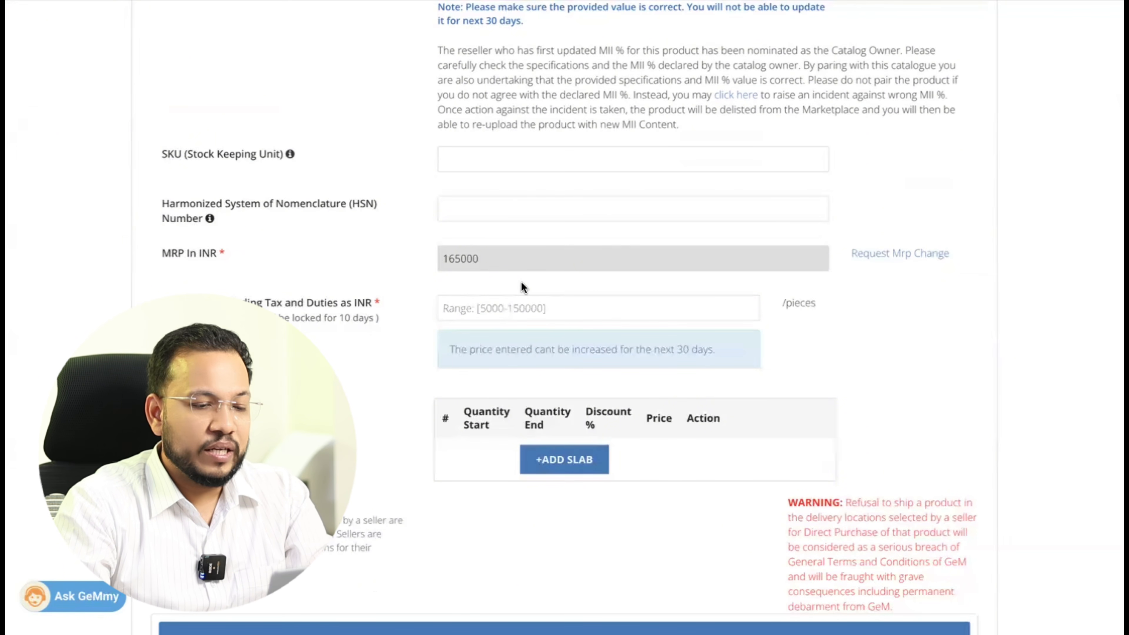
Set the offer price including tax and duties to 140000 INR per piece
left_click(485, 305)
type("14")
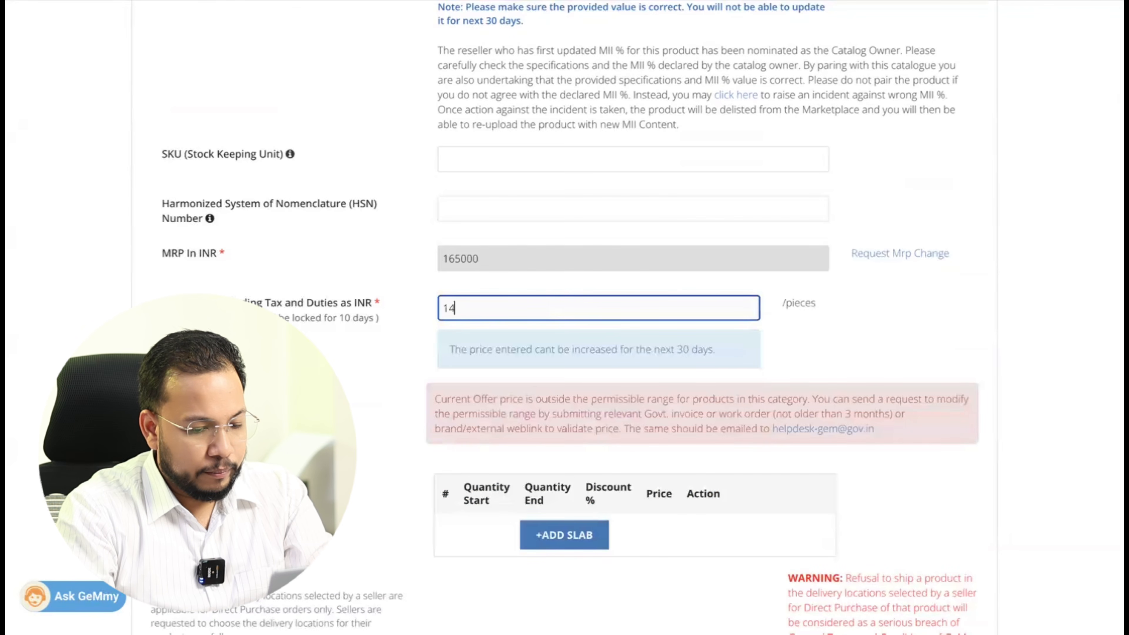
type("0000")
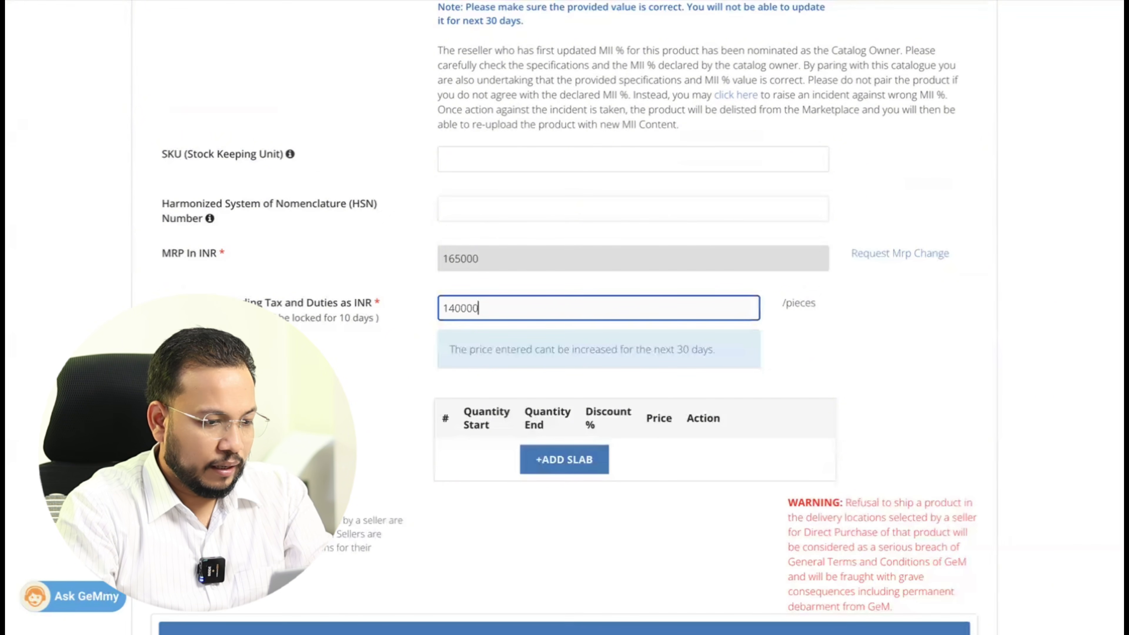
left_click(356, 382)
scroll(433, 380, "down", 4)
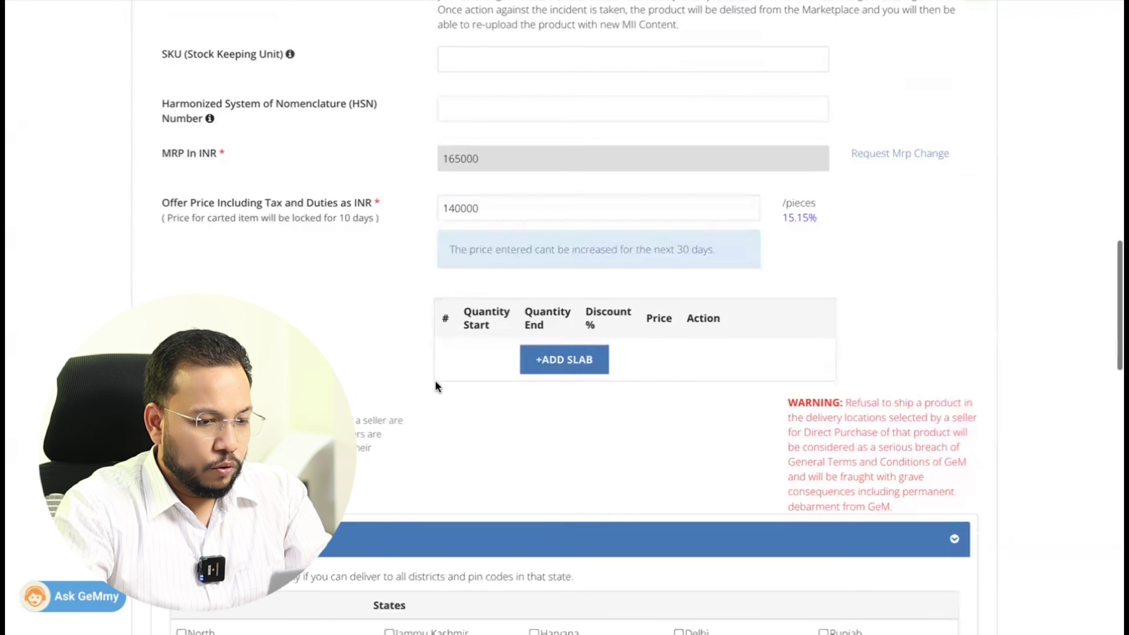
Try selecting the North, Central, East and West zones as delivery locations, and clear all four zones
scroll(437, 384, "down", 7)
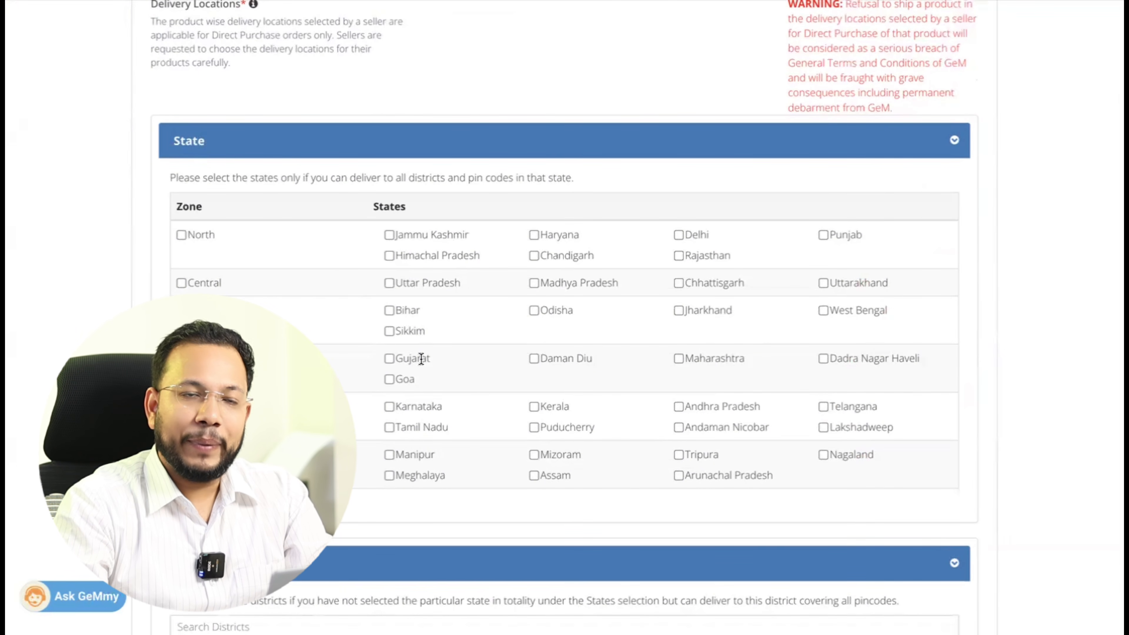
left_click(180, 234)
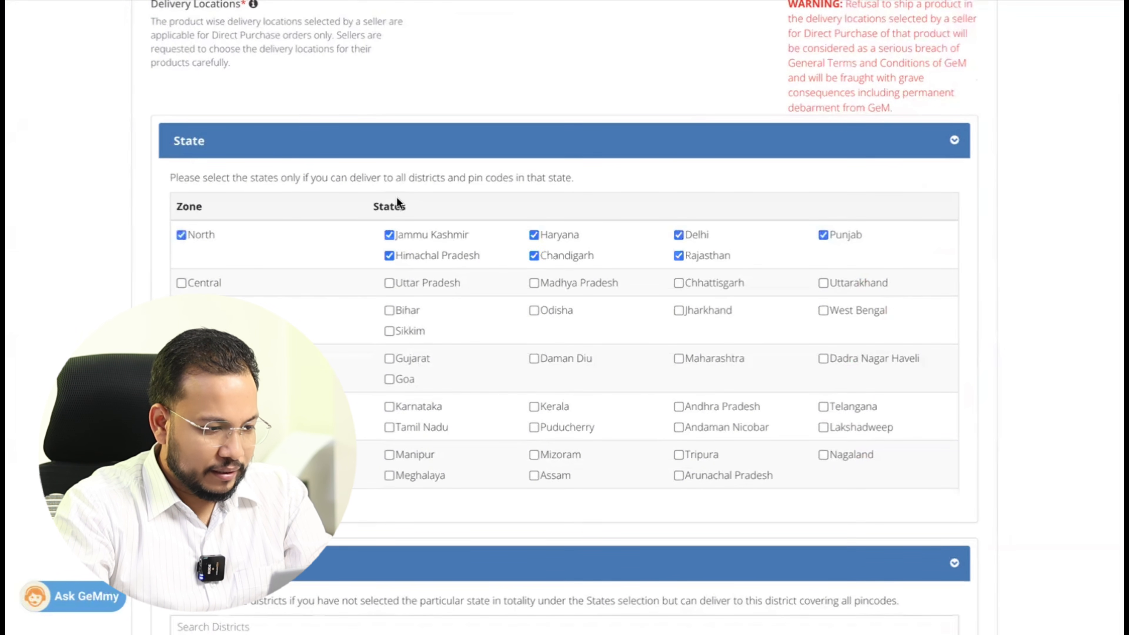
left_click(181, 282)
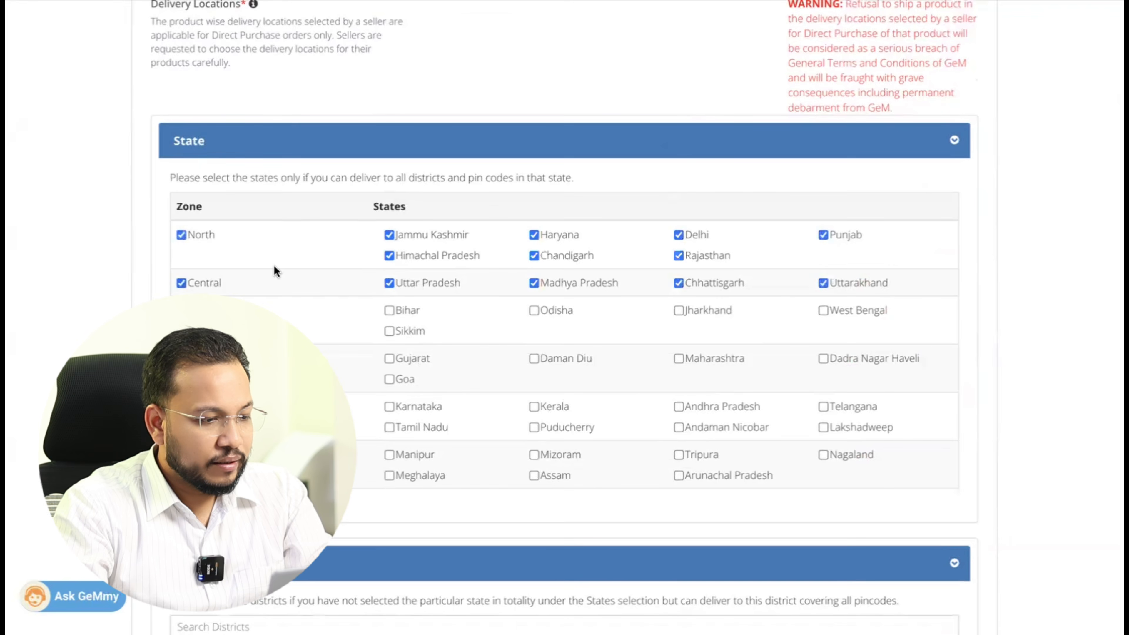
left_click(181, 310)
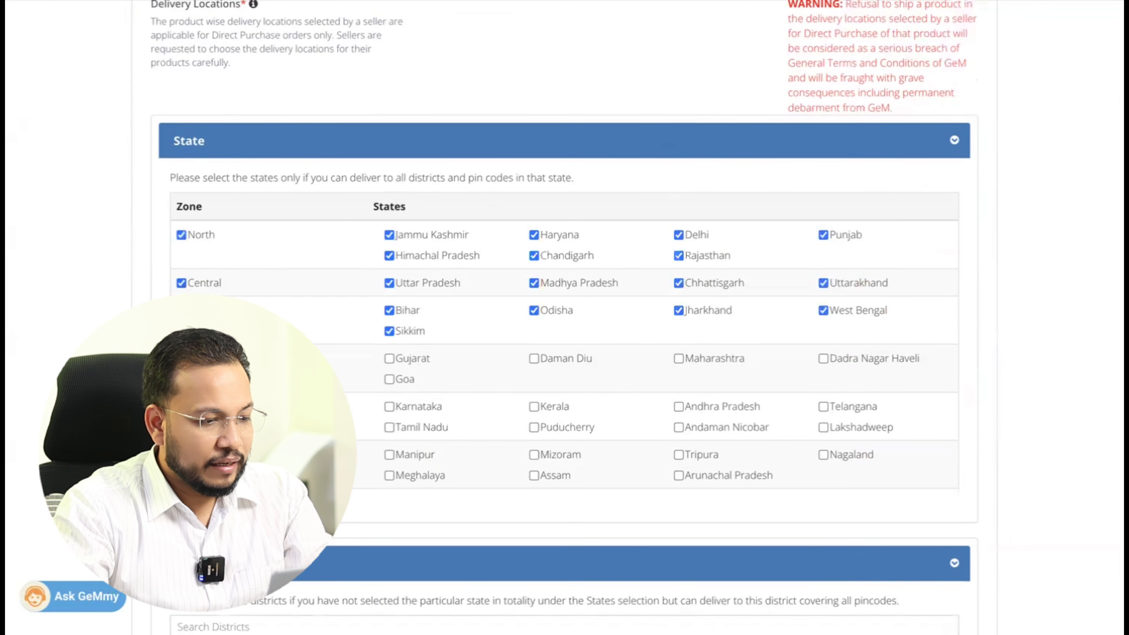
left_click(181, 358)
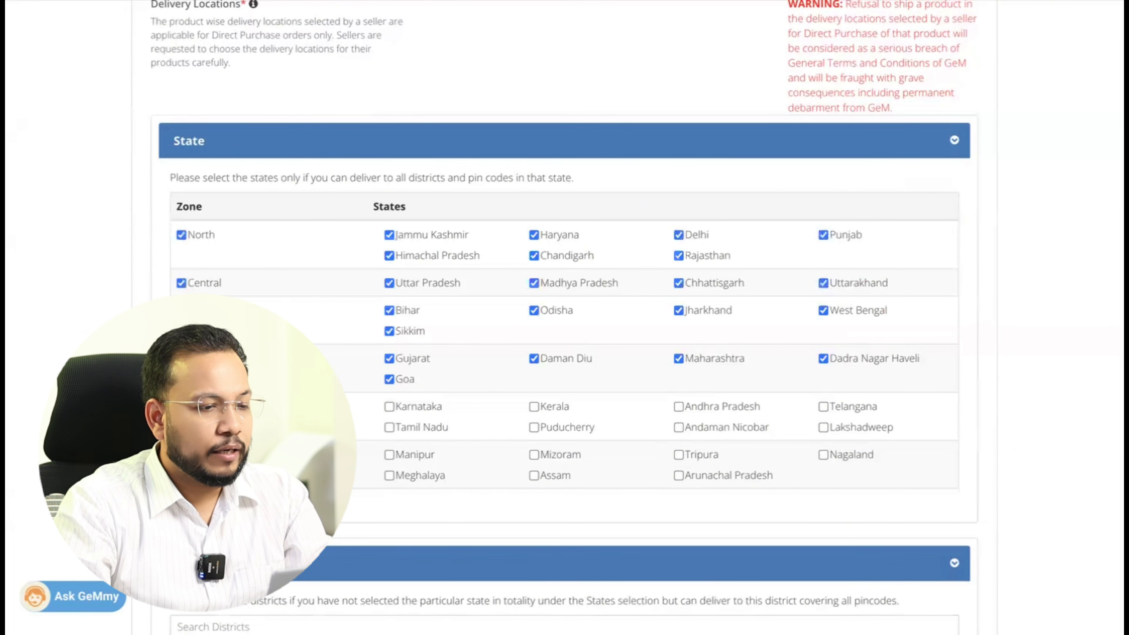
left_click(180, 358)
left_click(180, 309)
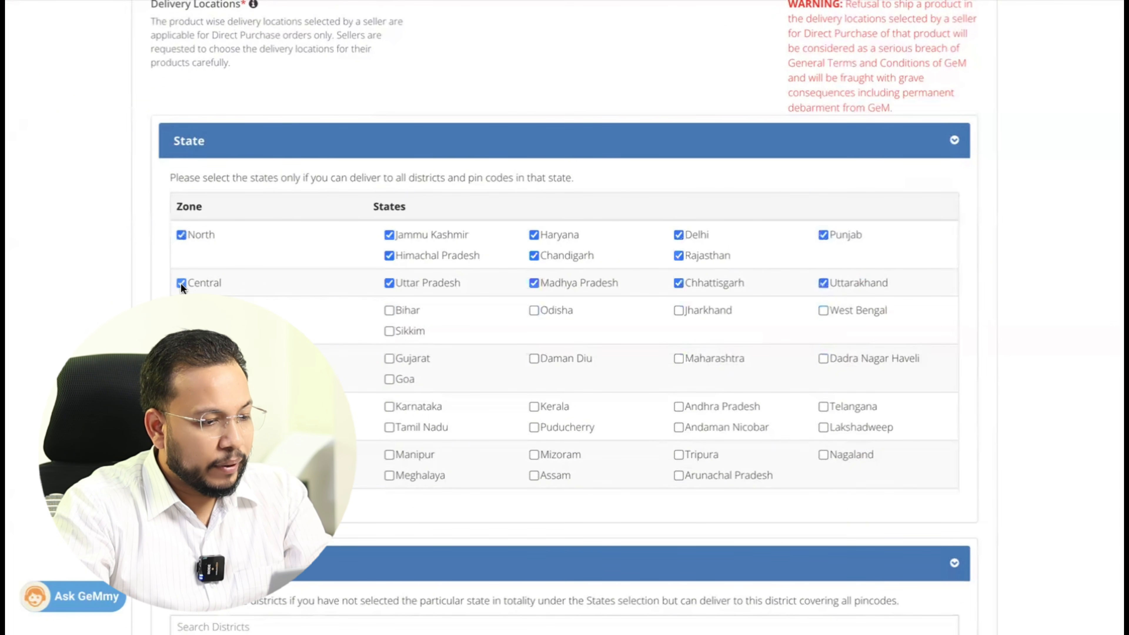
left_click(181, 284)
left_click(180, 235)
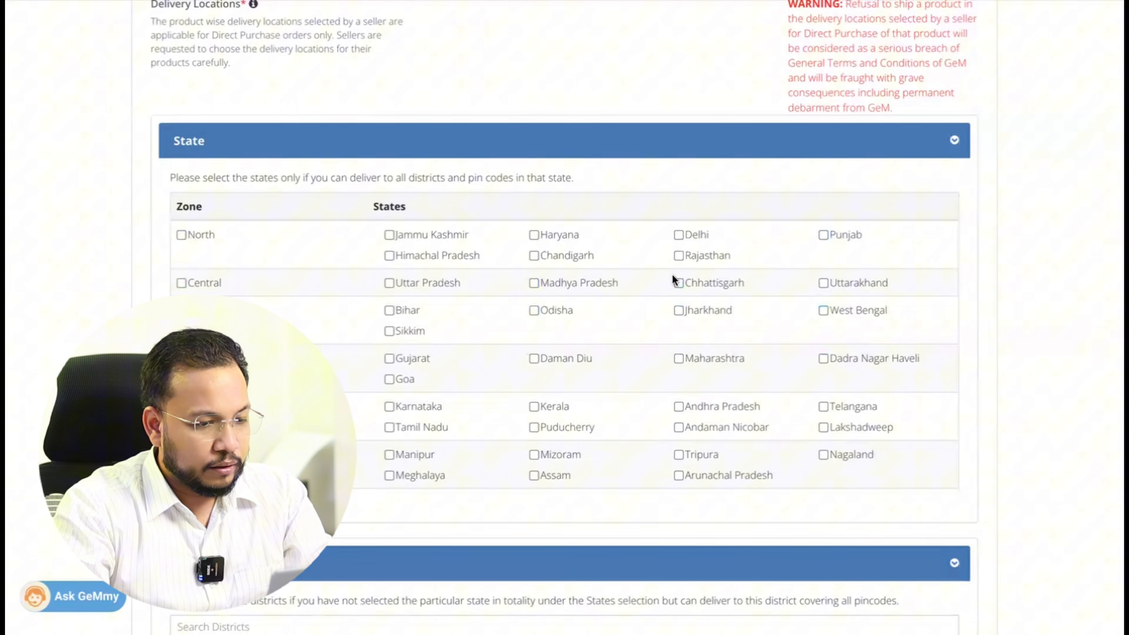
Select Delhi and Maharashtra as the states for delivery
left_click(678, 235)
scroll(525, 349, "down", 1)
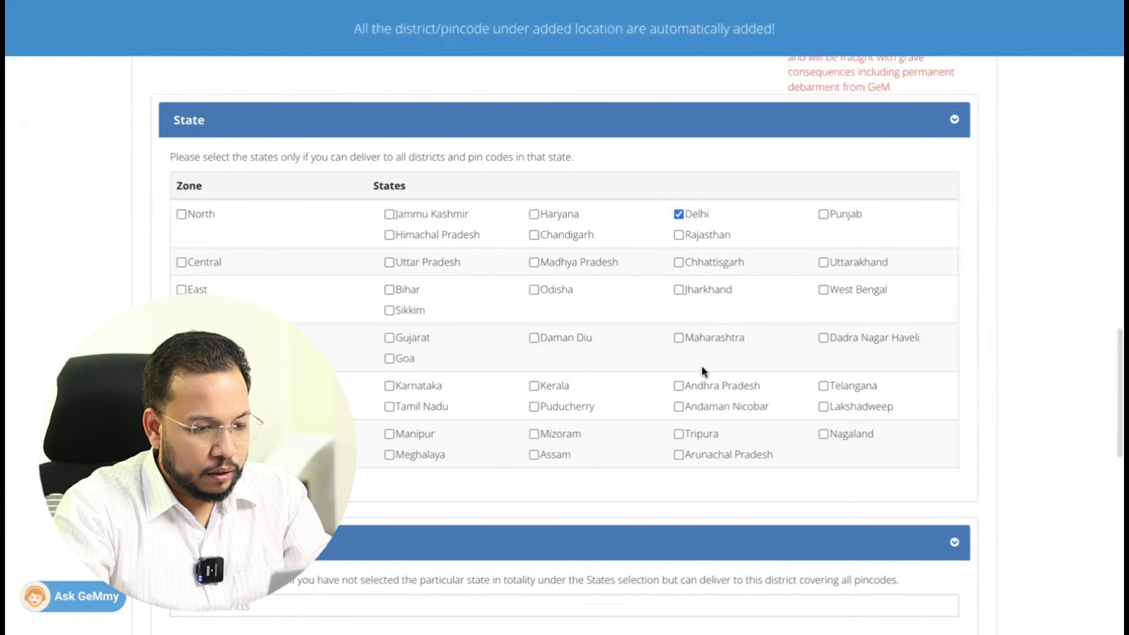
left_click(678, 337)
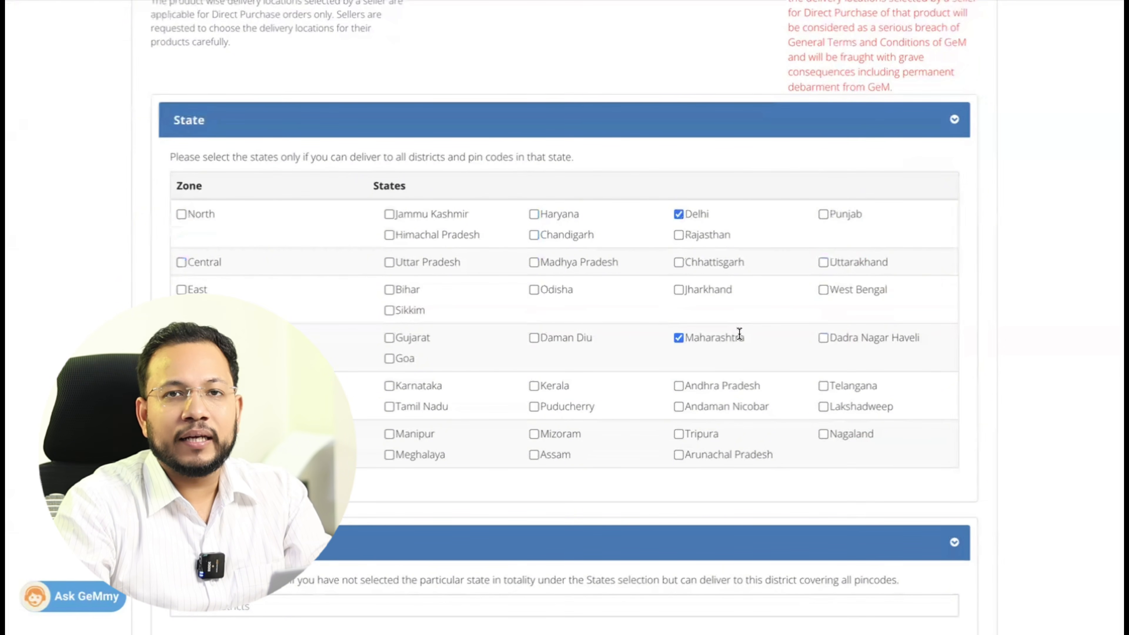
Add Ahmedabad, Gujarat and Patna, Bihar as individual delivery districts
scroll(739, 334, "down", 5)
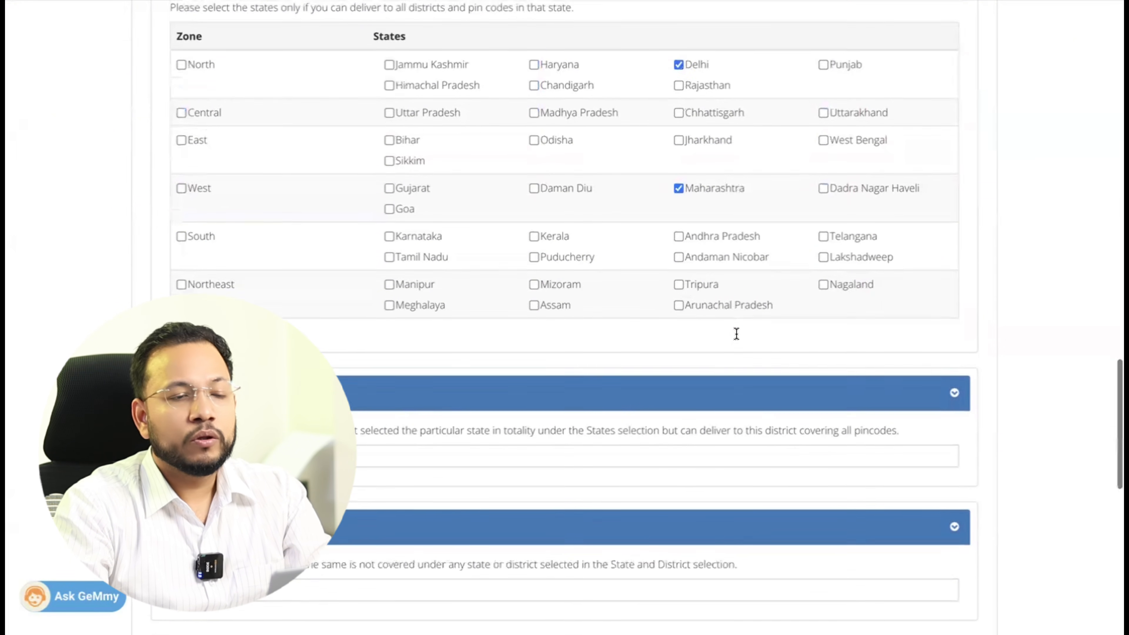
scroll(735, 334, "down", 1)
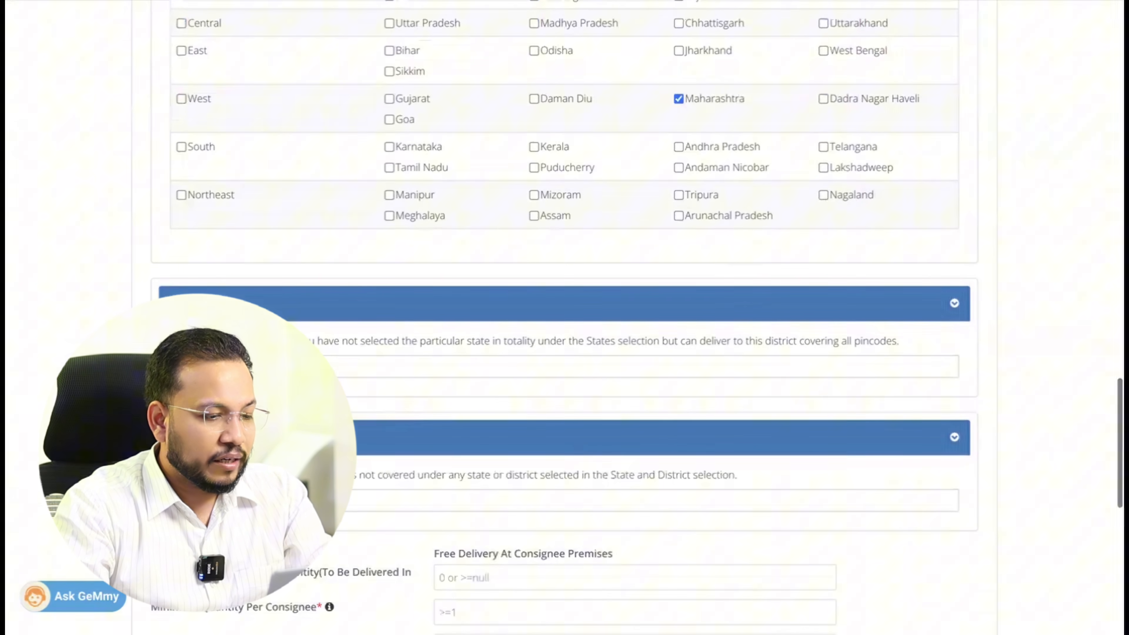
left_click(335, 368)
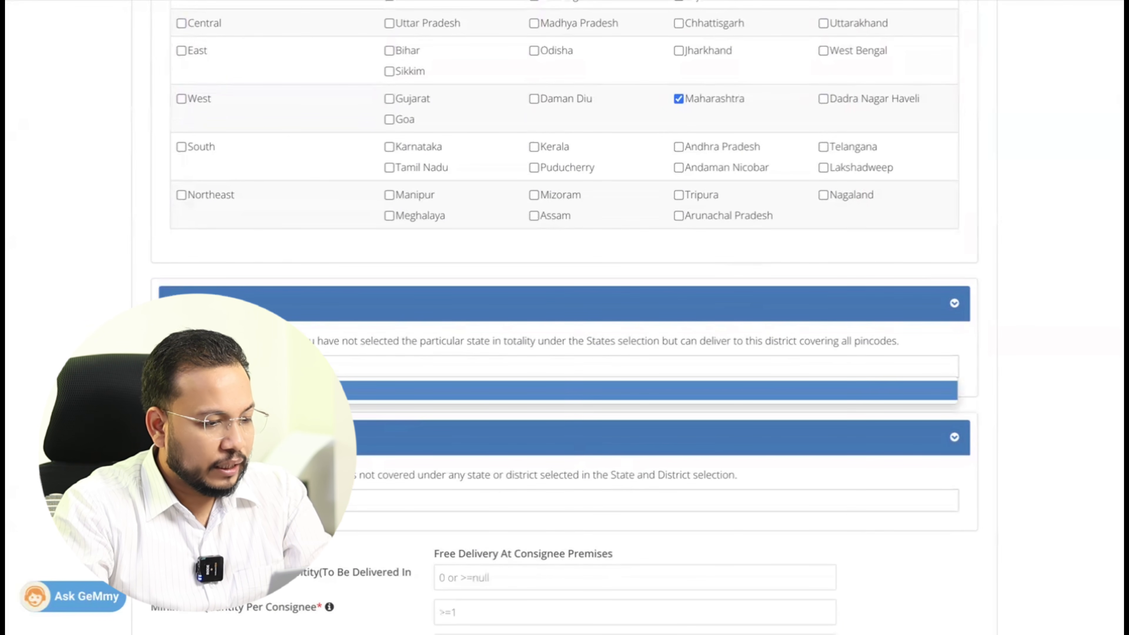
key("Return")
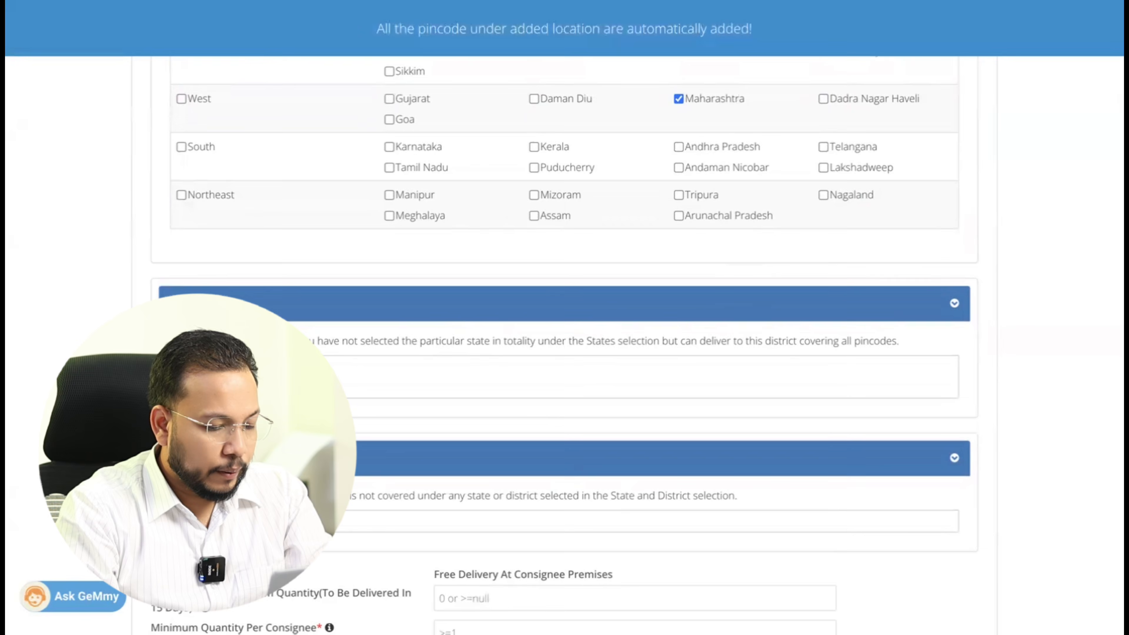
type("luc")
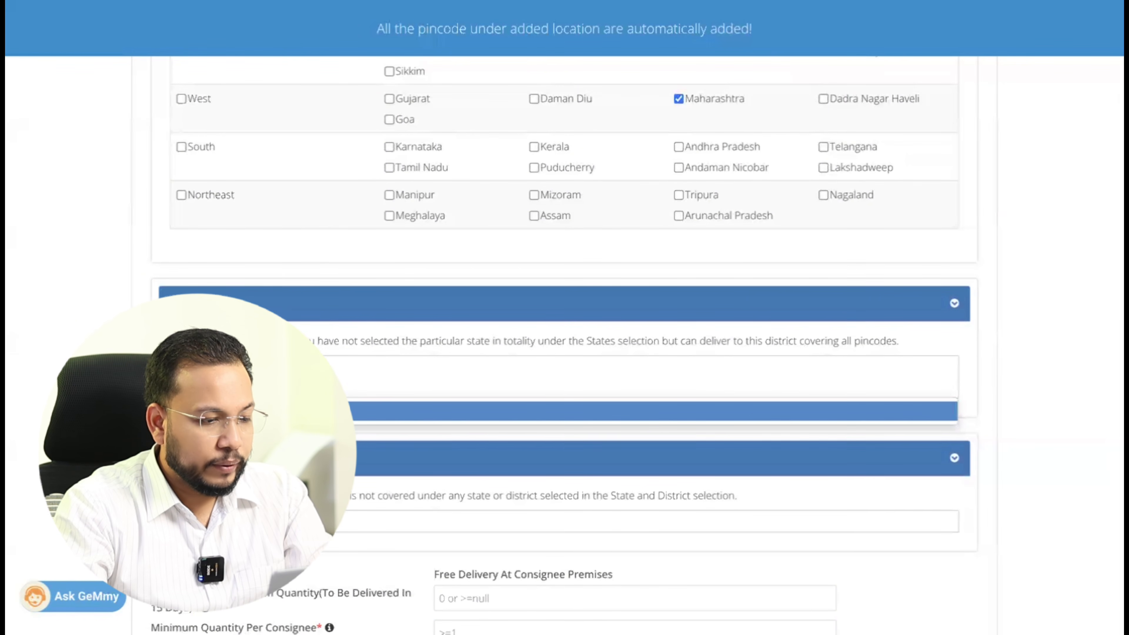
key("Return")
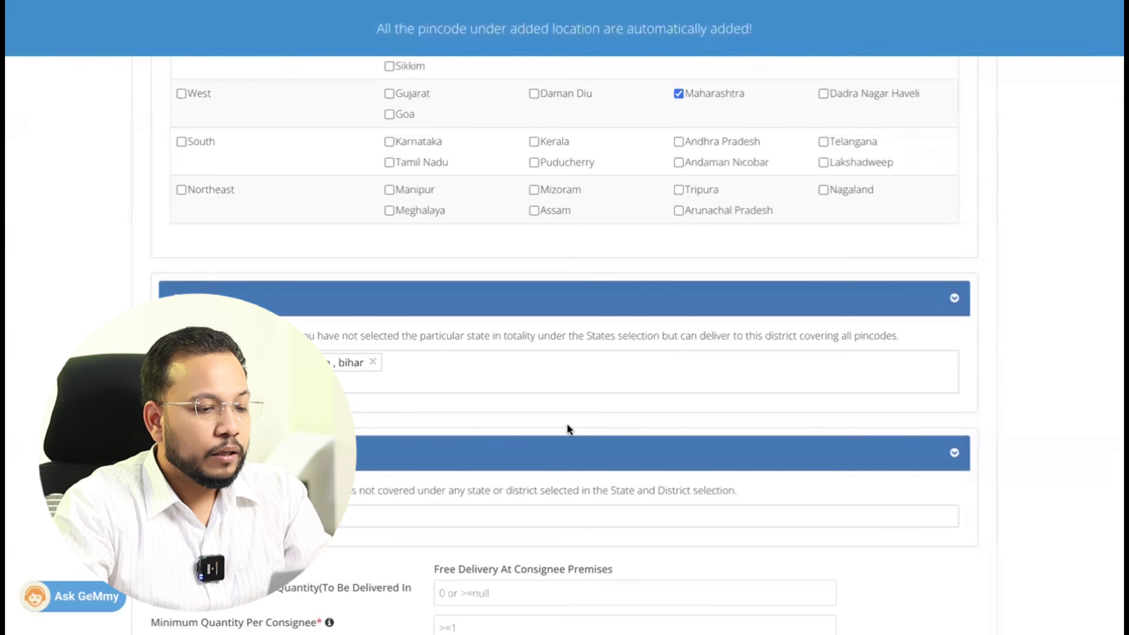
Set the current stock/maximum quantity to 1000 and the minimum quantity per consignee to 500
scroll(567, 426, "up", 3)
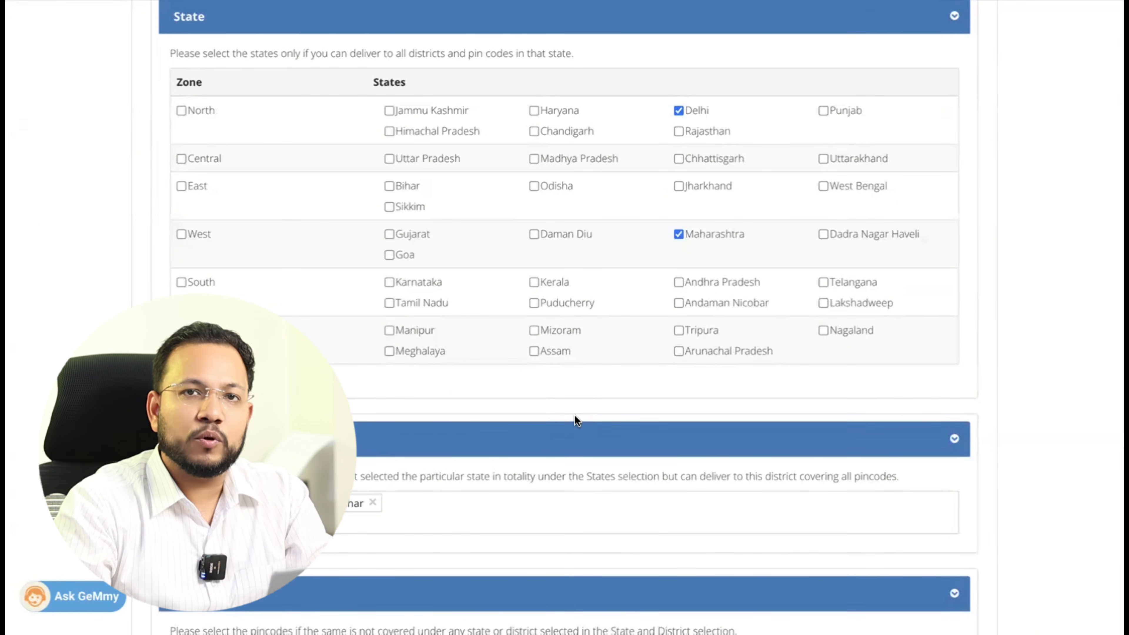
scroll(594, 413, "down", 8)
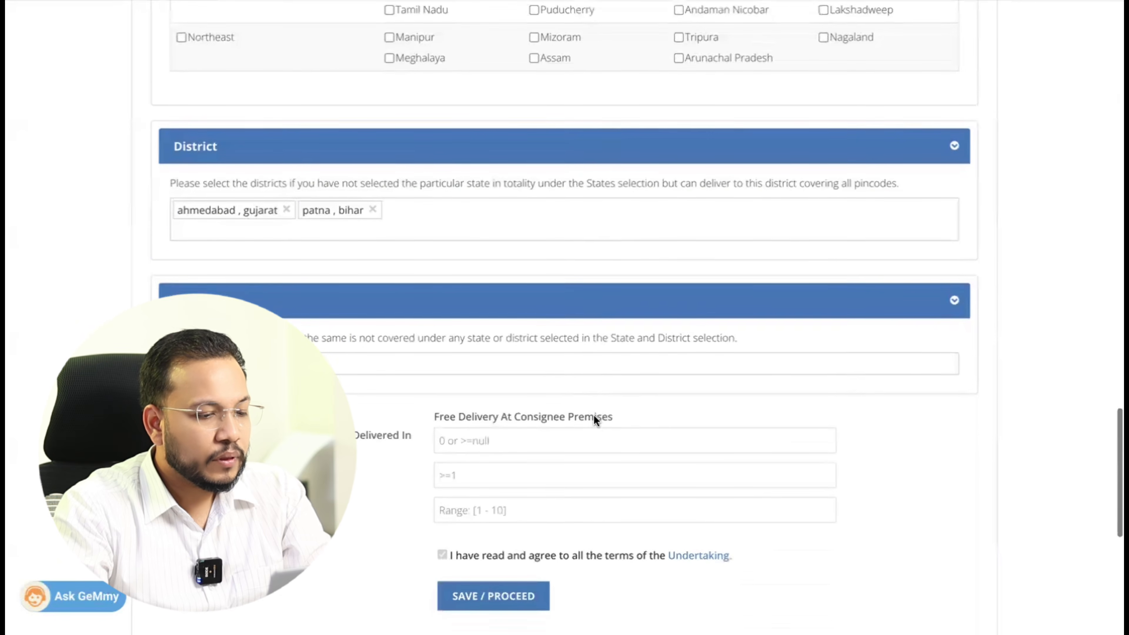
scroll(594, 415, "down", 1)
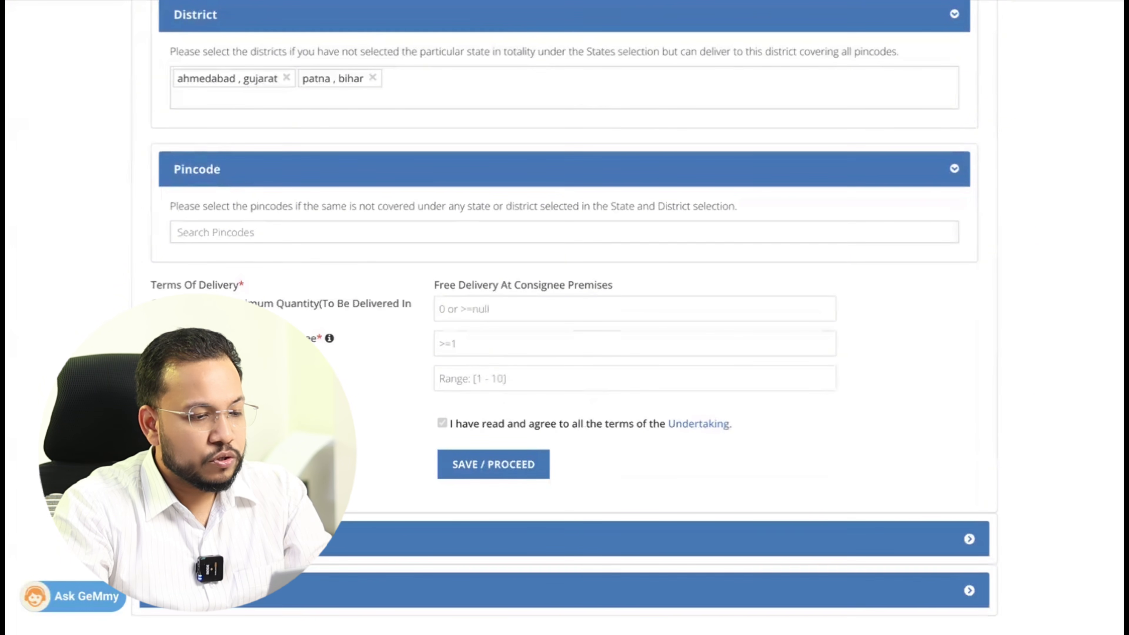
left_click(484, 316)
type("1")
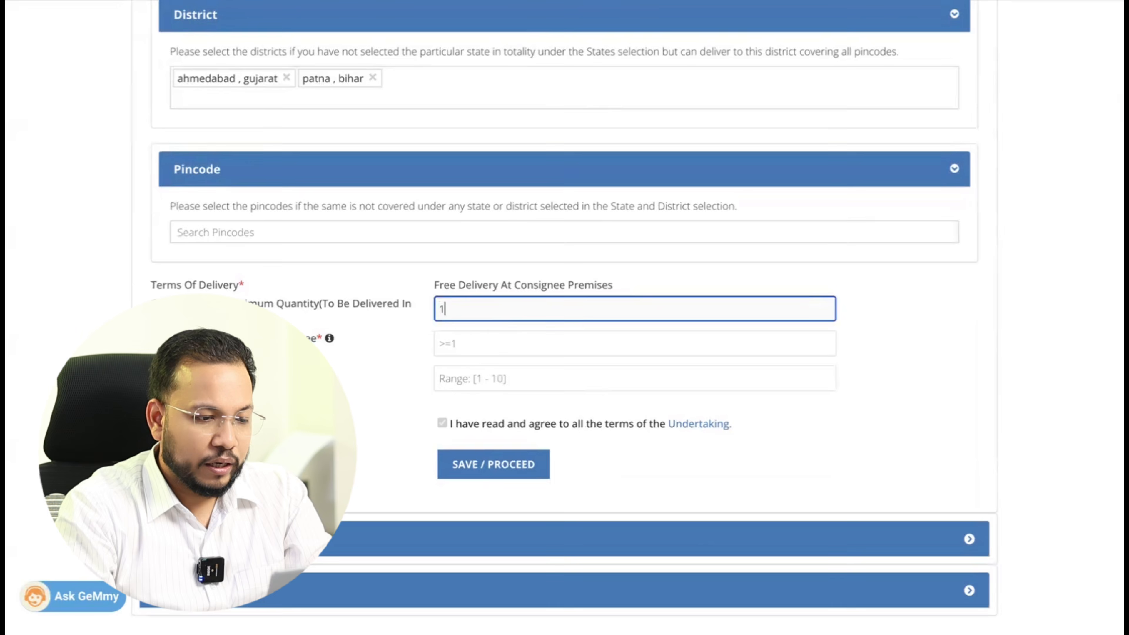
type("000")
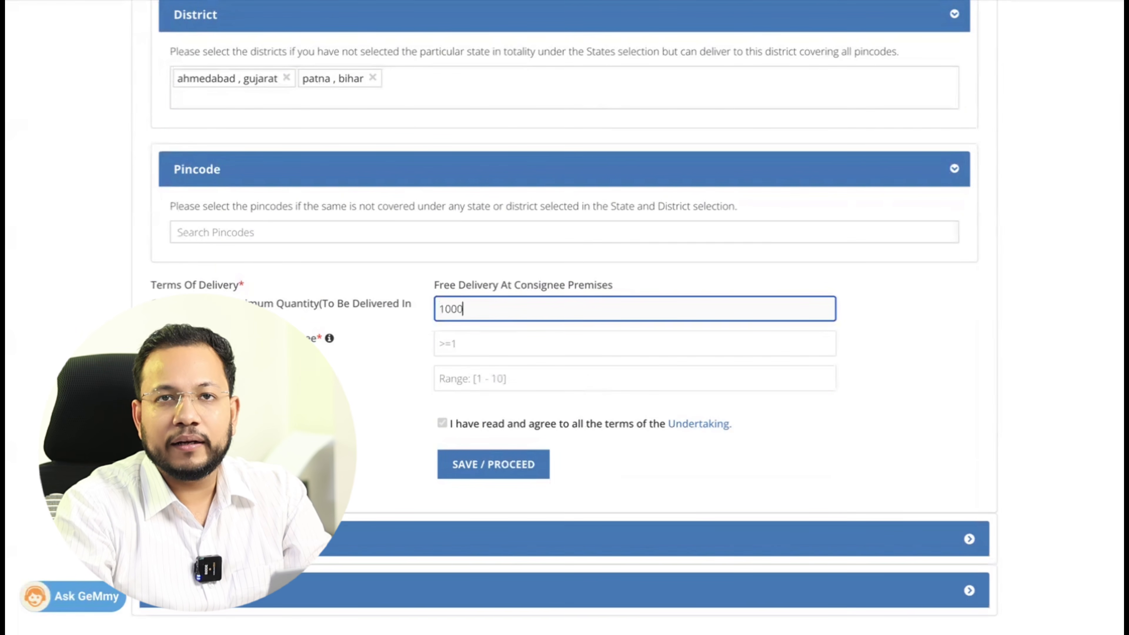
left_click(484, 344)
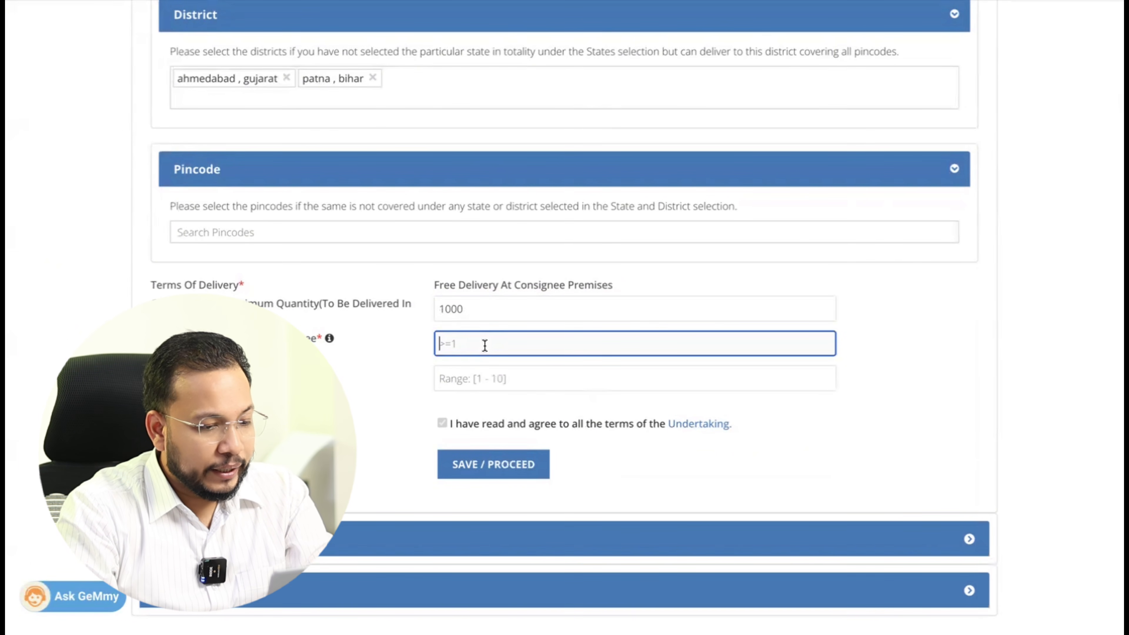
type("500")
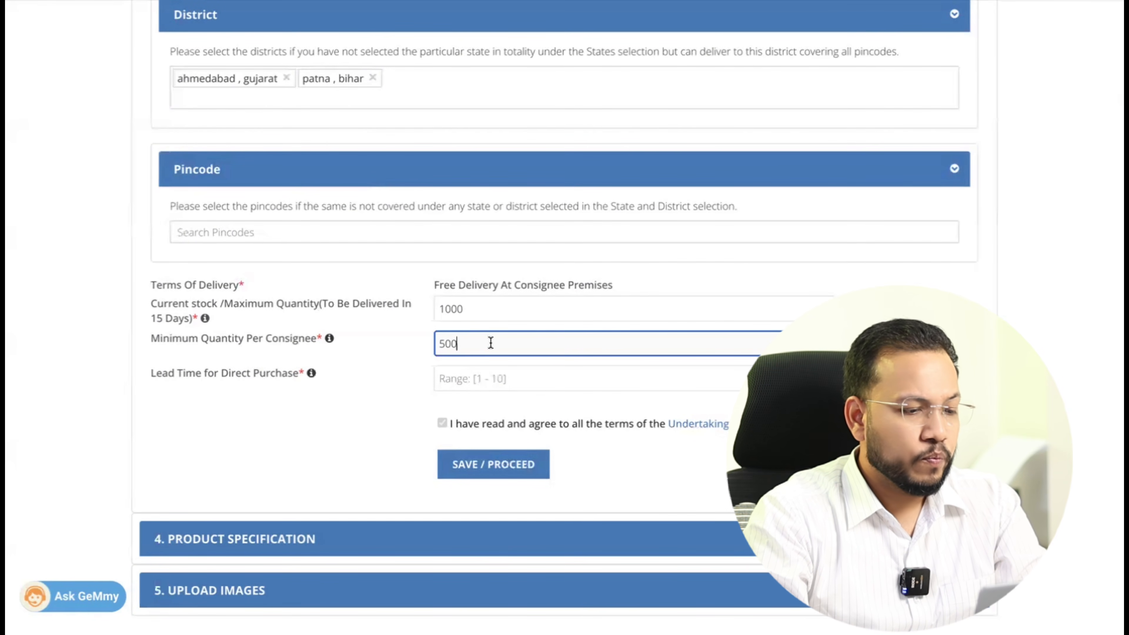
Set the lead time for direct purchase to 1 and save the offering quantity and price section
scroll(491, 343, "down", 1)
scroll(490, 343, "down", 2)
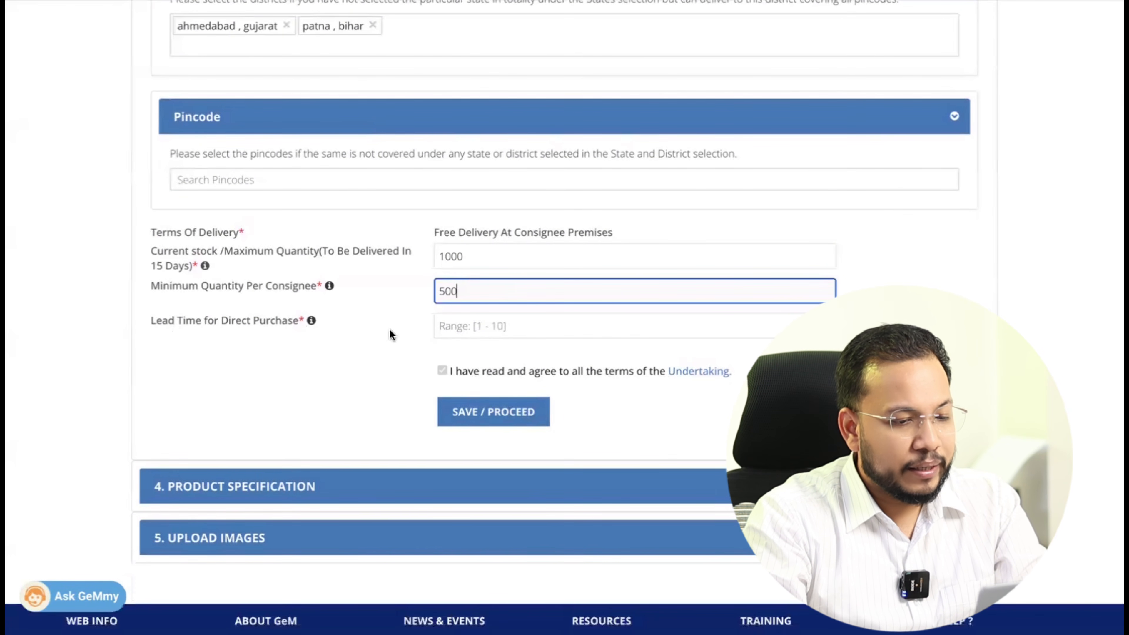
left_click(464, 324)
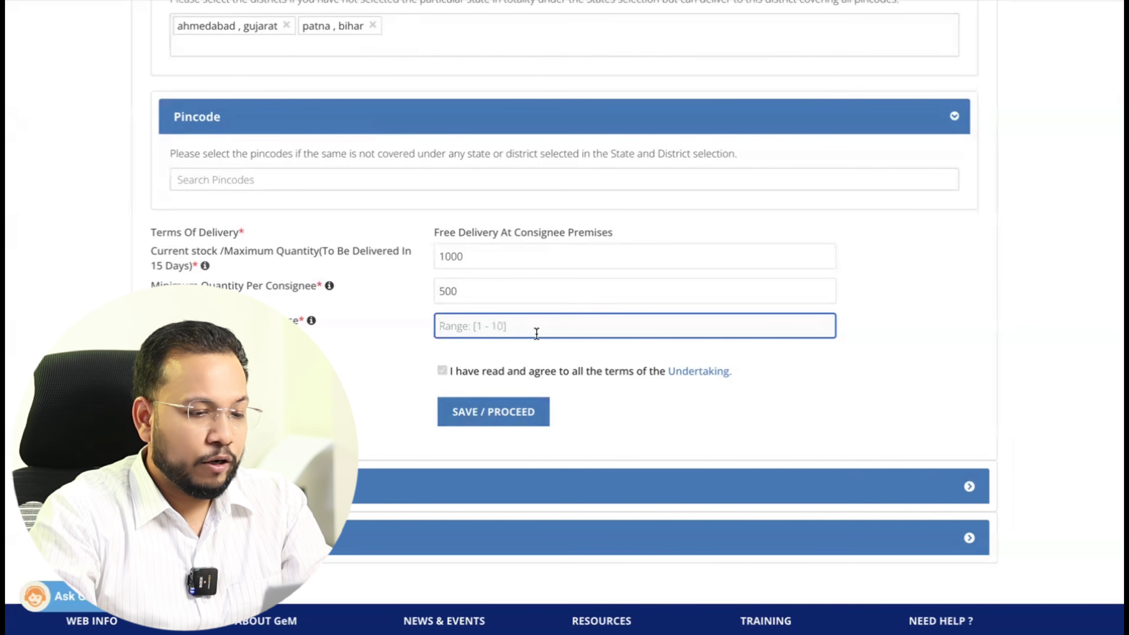
scroll(536, 334, "up", 10)
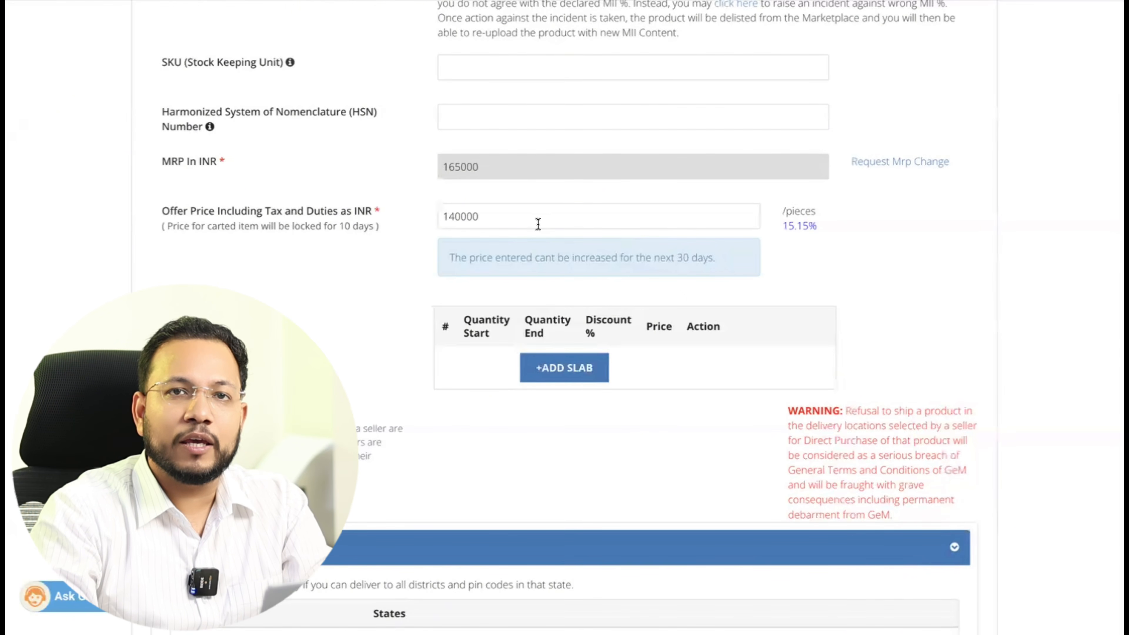
scroll(591, 281, "down", 1)
scroll(590, 281, "down", 20)
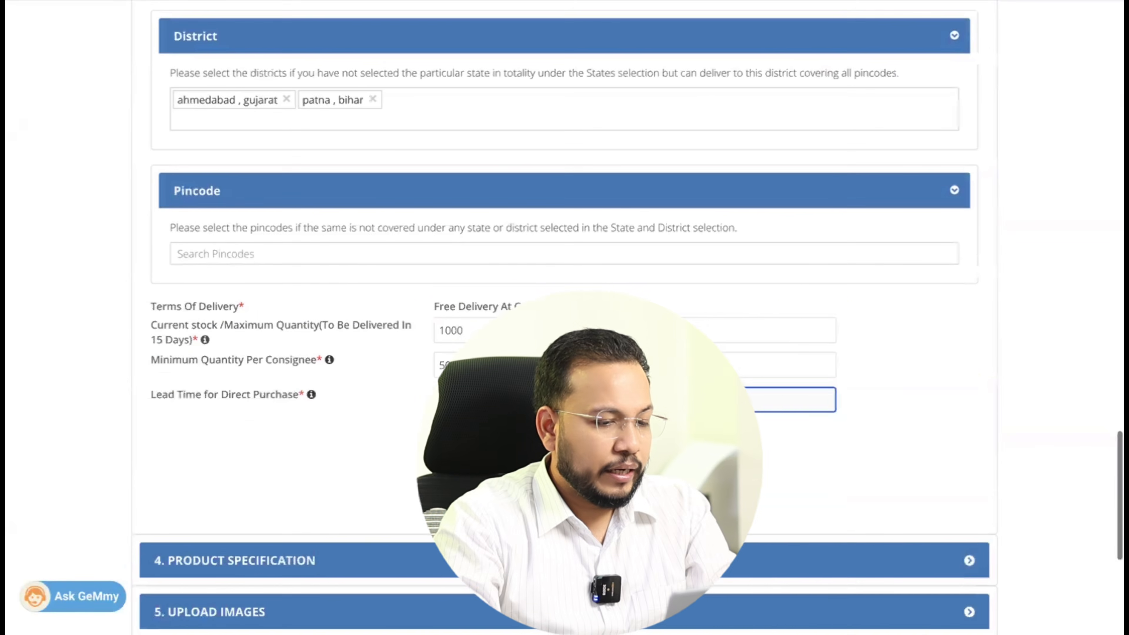
type("1")
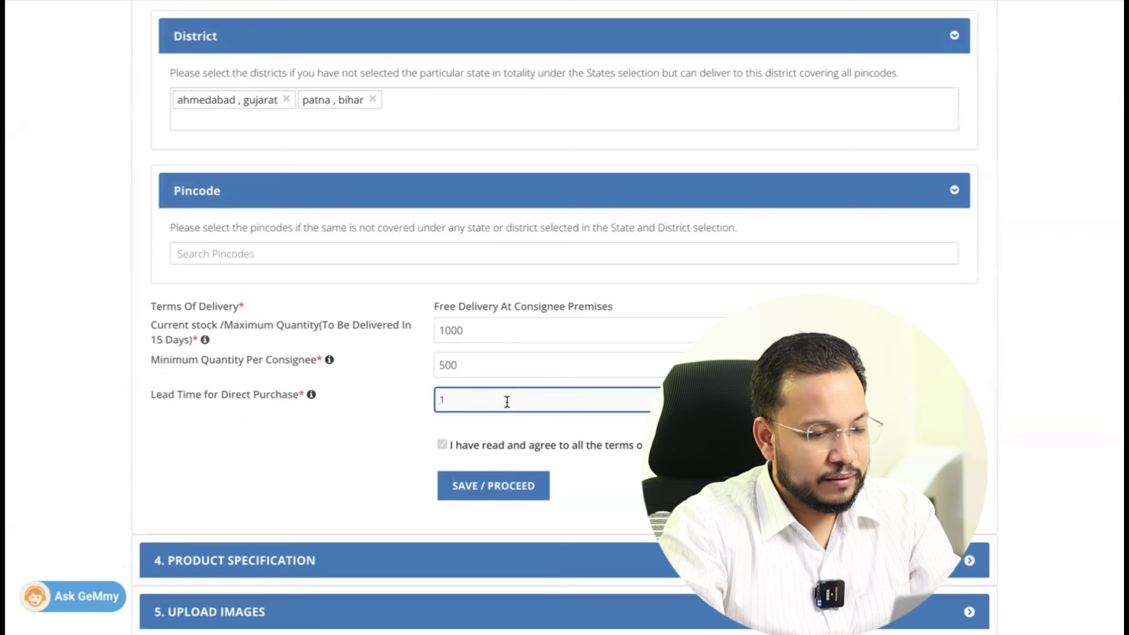
left_click(494, 486)
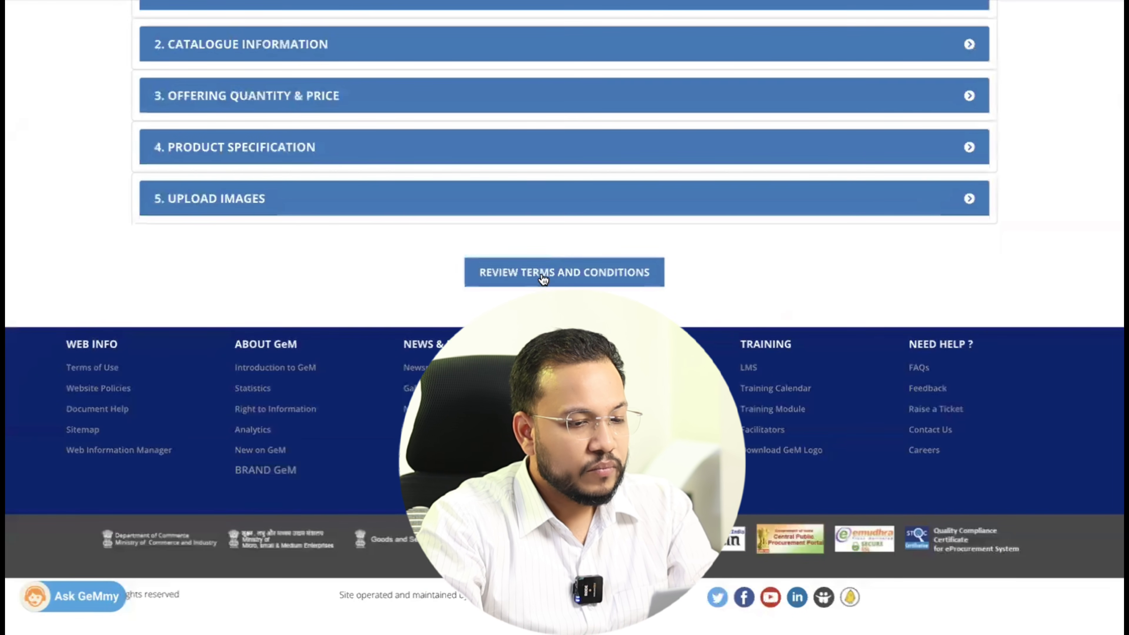
Review the terms and conditions, close the document, and accept the GeM agreement statement
left_click(543, 279)
key("ctrl+w")
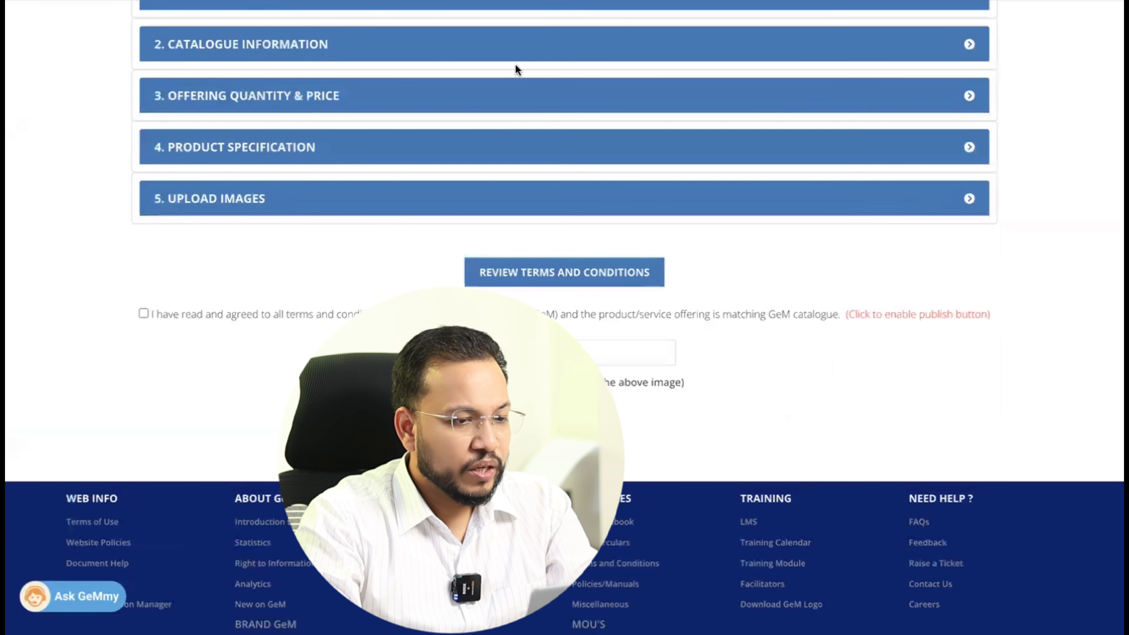
left_click(143, 265)
Enter the captcha text in the verification field and publish the product offering
left_click(600, 310)
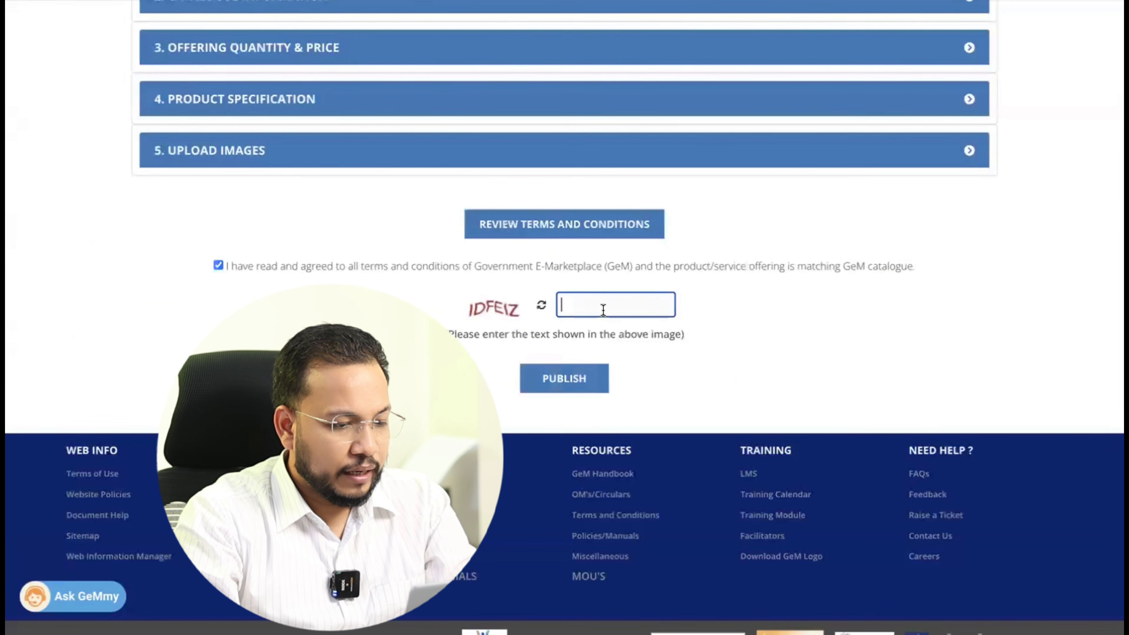
type("ID")
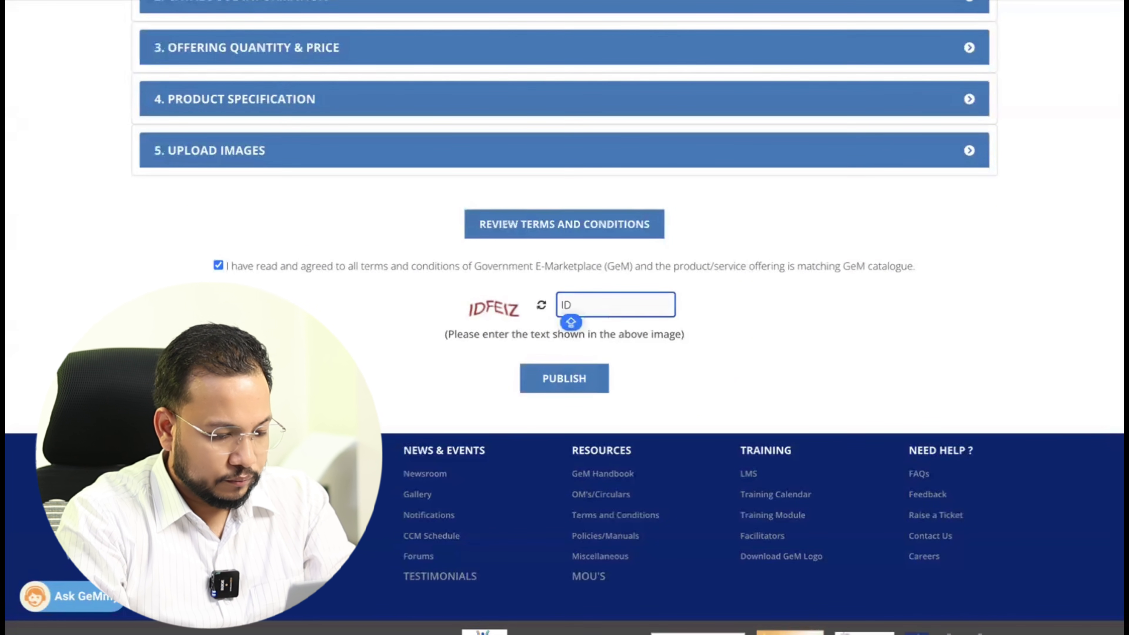
type("FEIZ")
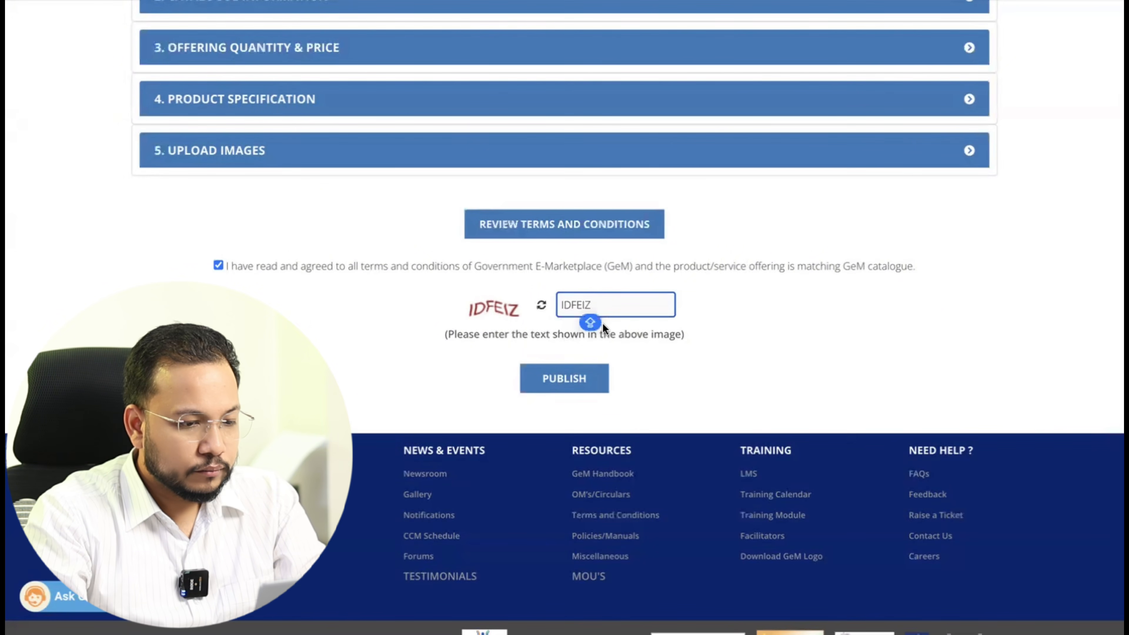
left_click(569, 380)
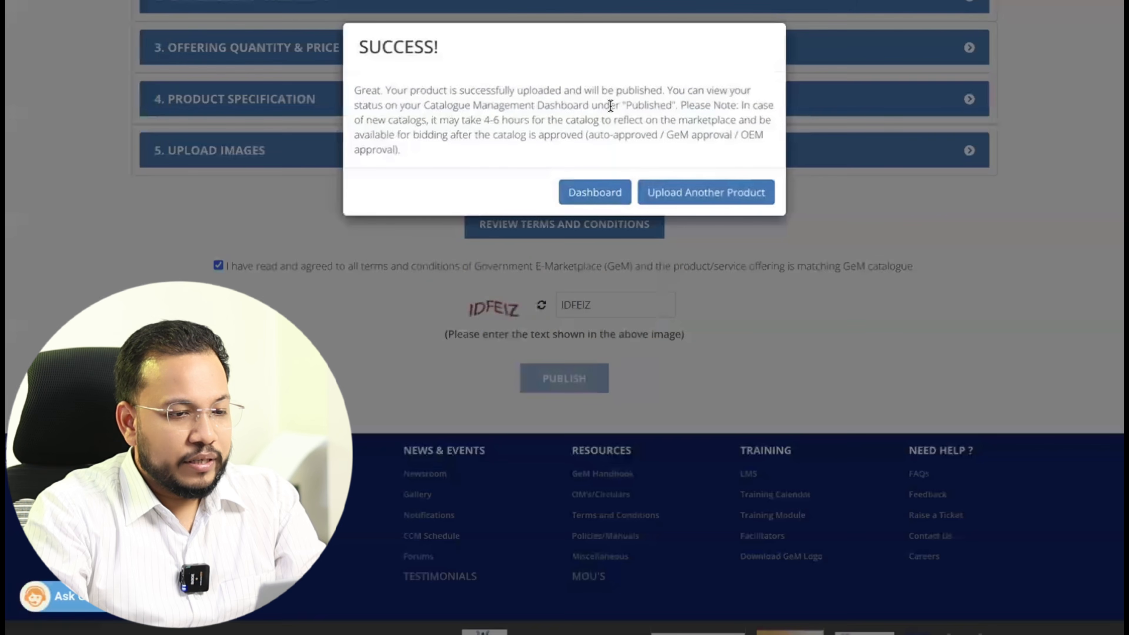
left_click_drag(612, 105, 687, 105)
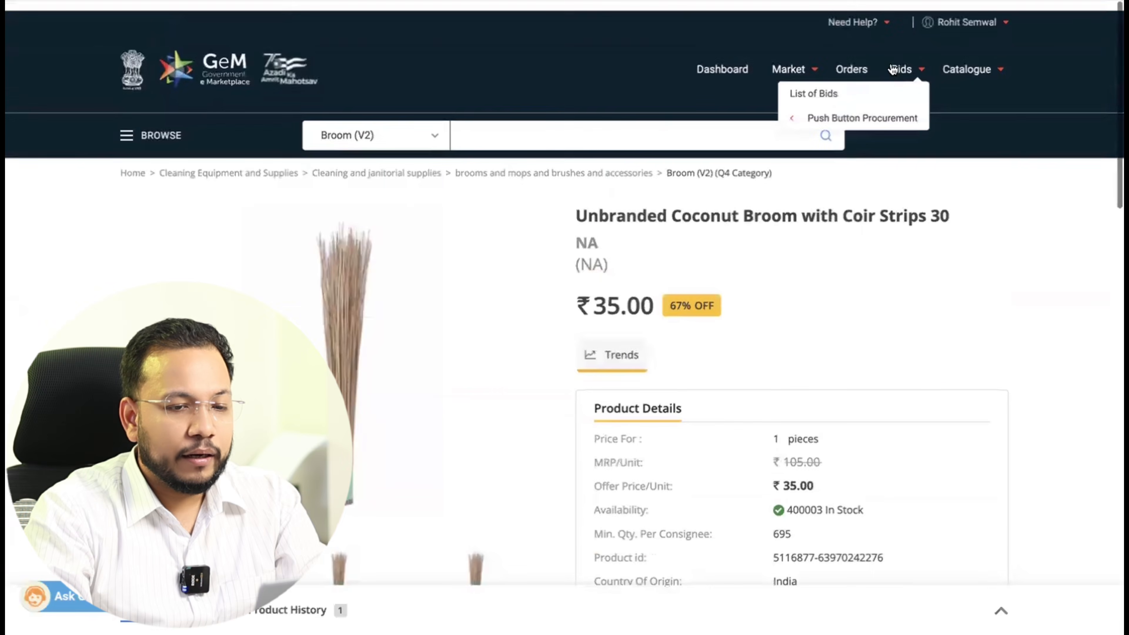
Open the search page for my product offerings and review the details of the published Executive Table offering
mouse_move(990, 86)
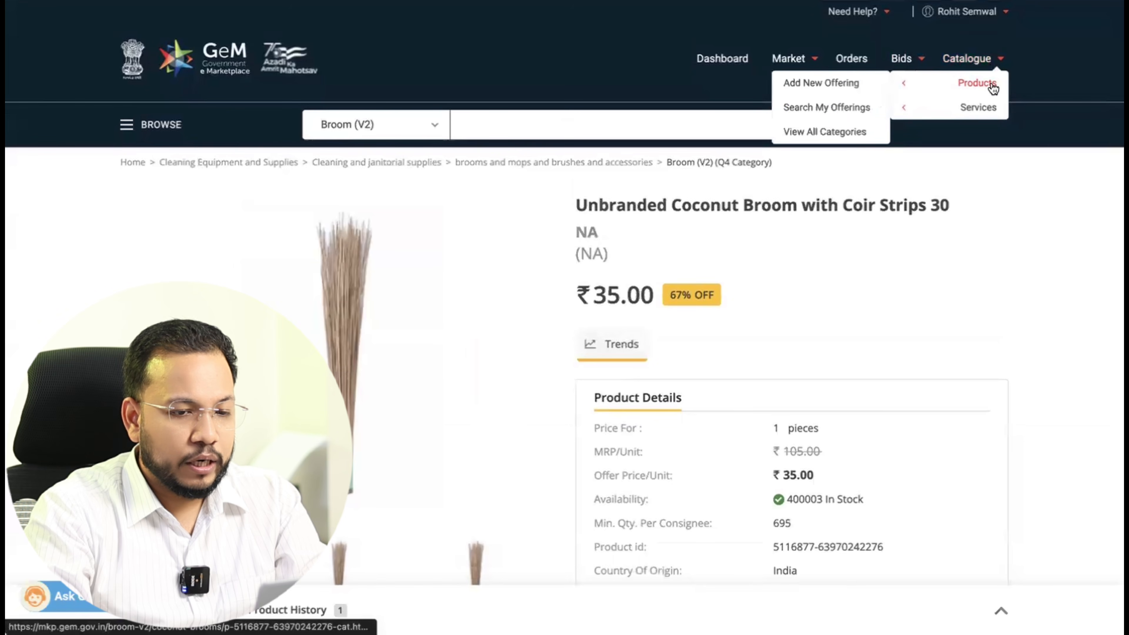
left_click(818, 108)
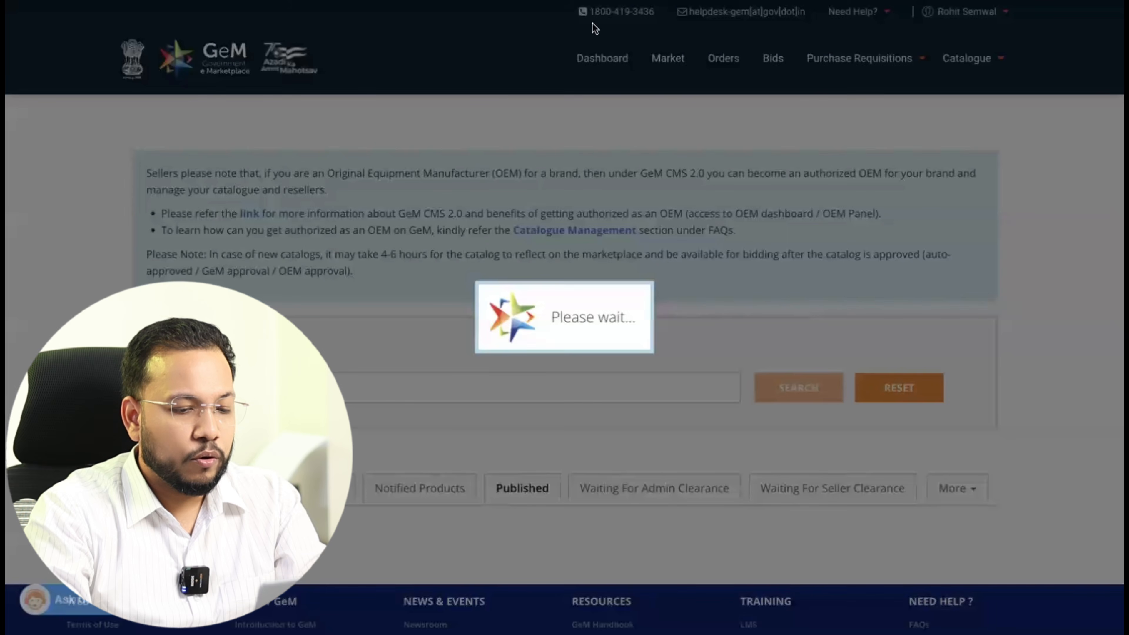
scroll(681, 202, "down", 6)
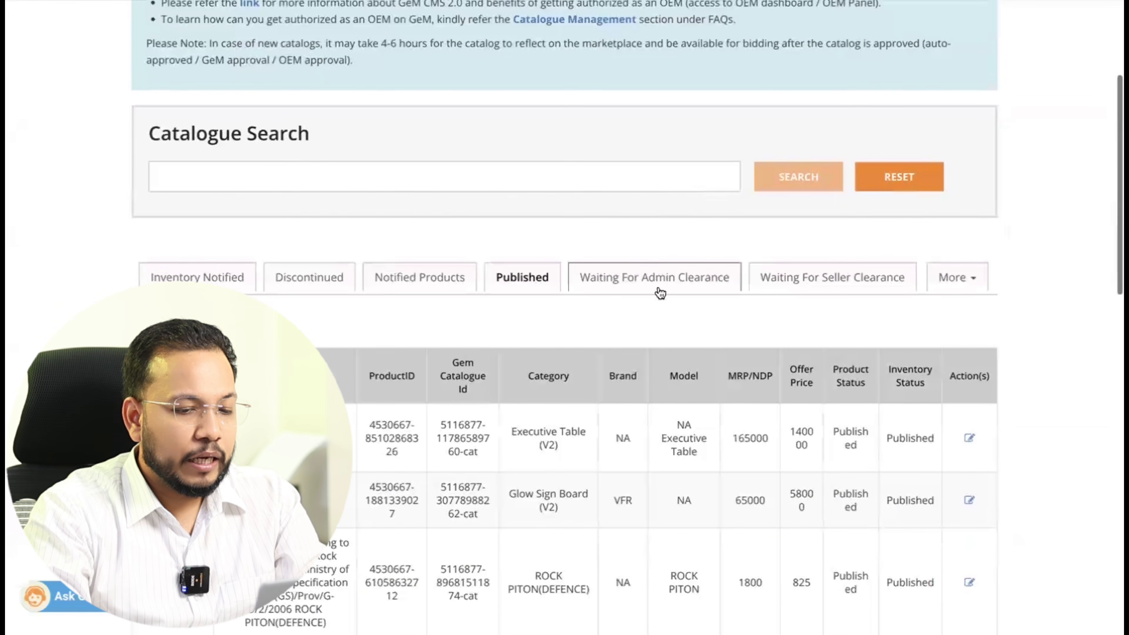
scroll(586, 173, "down", 3)
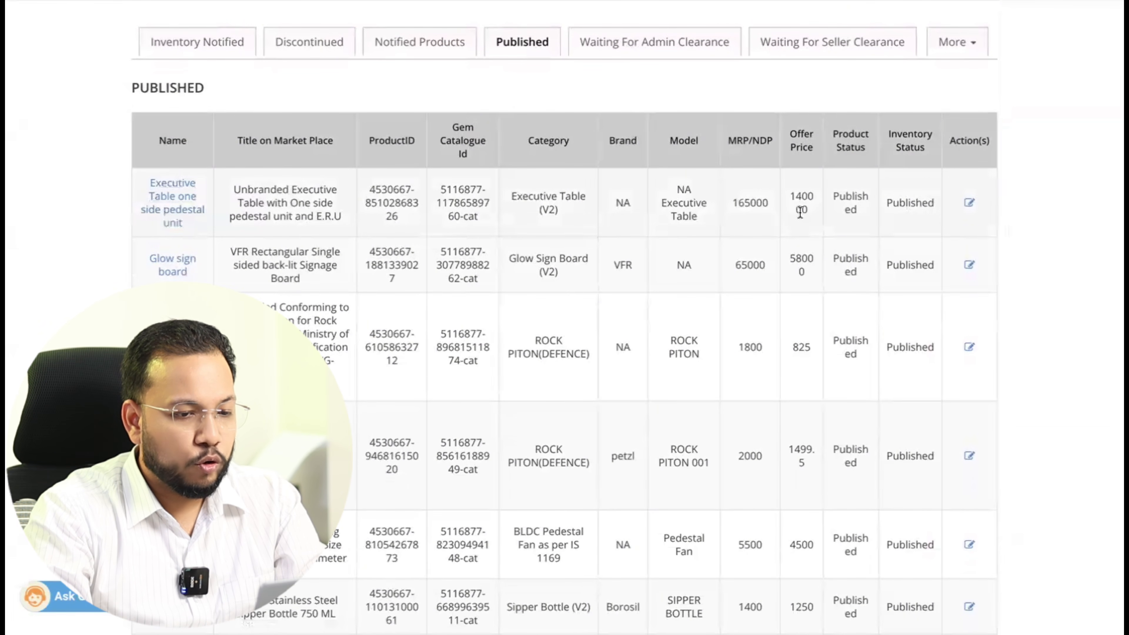
left_click_drag(668, 189, 862, 213)
left_click(862, 215)
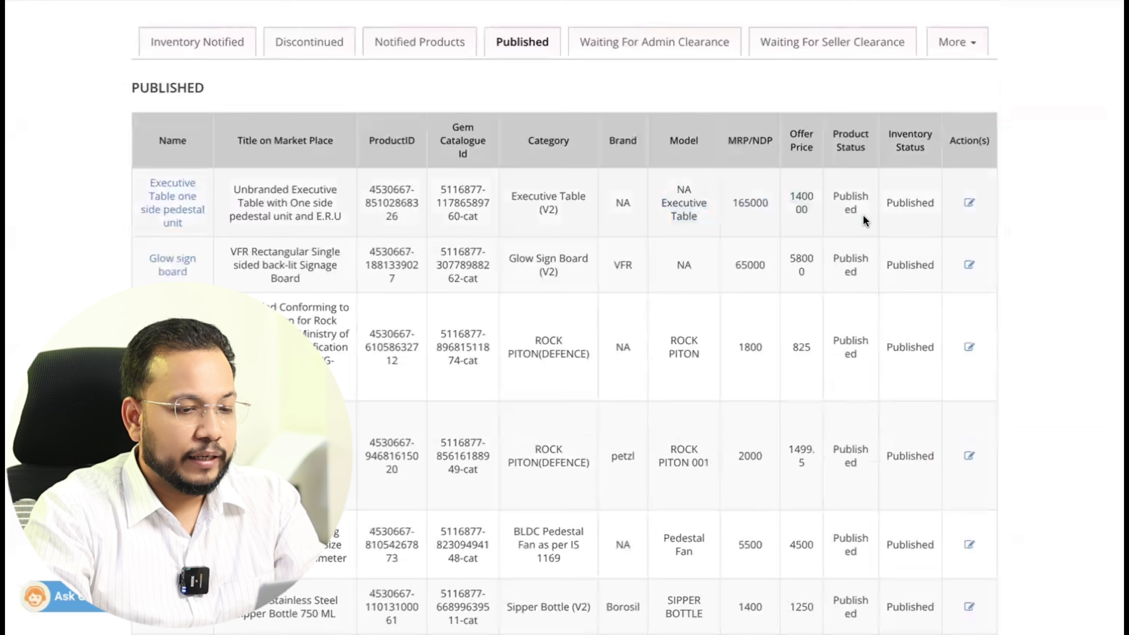
Open the marketplace page of the published Executive Table and check its selling price and product details
left_click(173, 204)
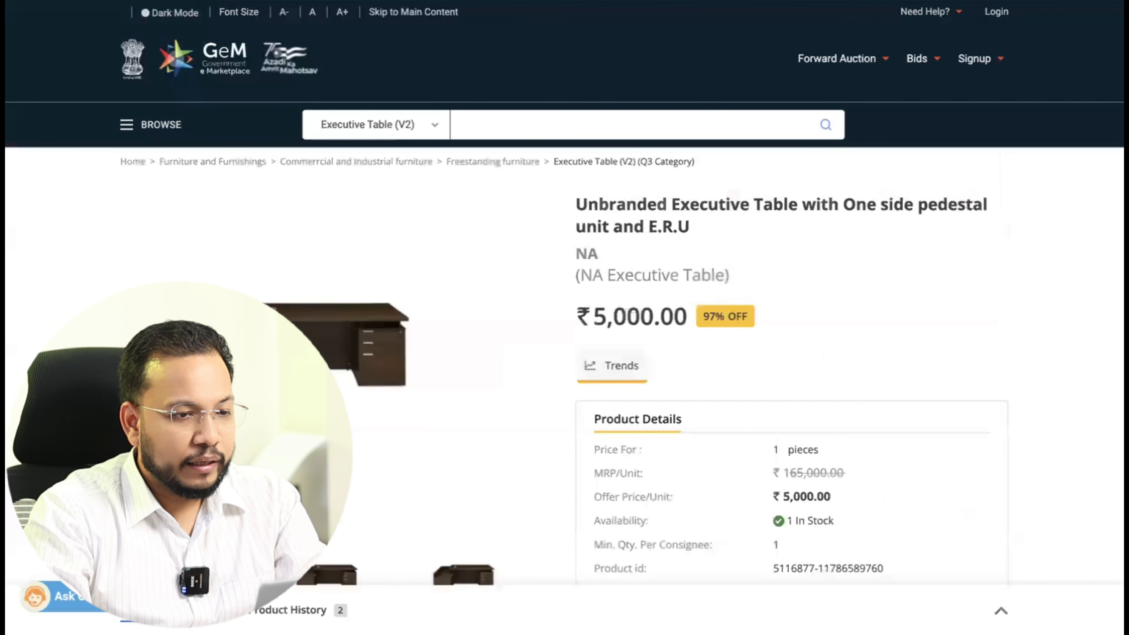
scroll(733, 228, "down", 3)
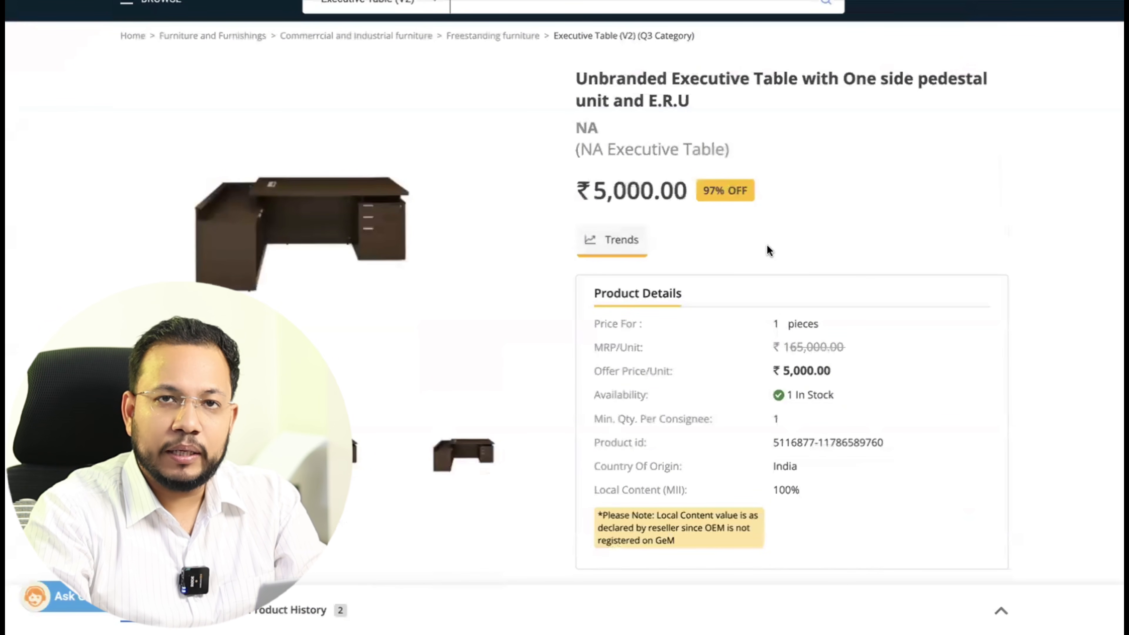
left_click_drag(590, 192, 672, 193)
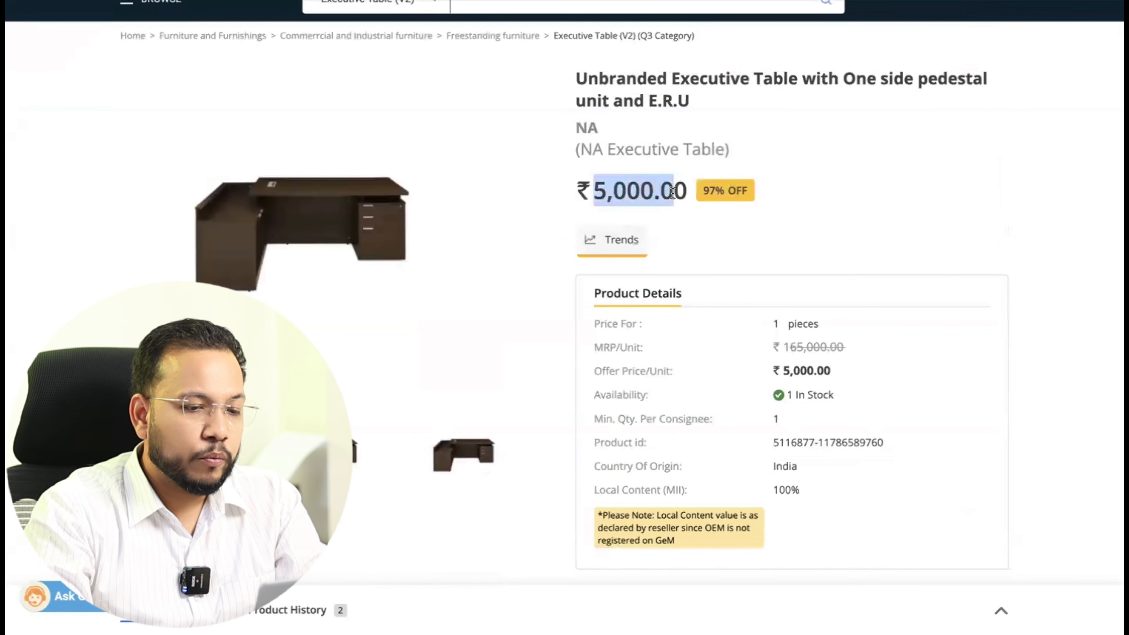
left_click(689, 202)
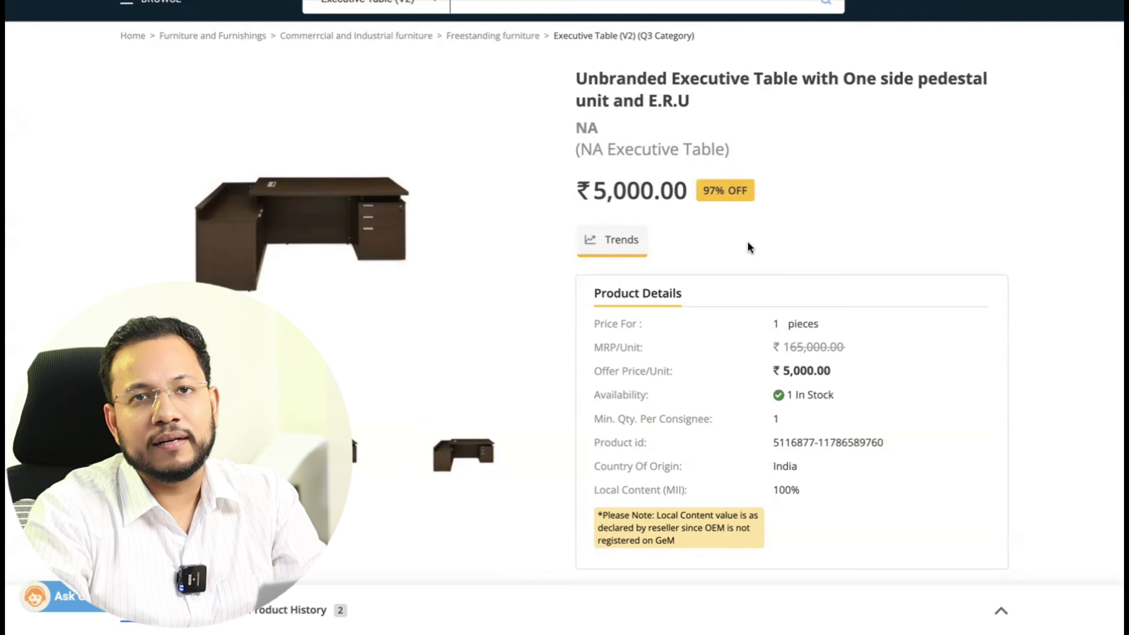
Open the published Executive Table offering for editing and review its offer price, delivery locations, stock, and lead time
left_click(622, 1)
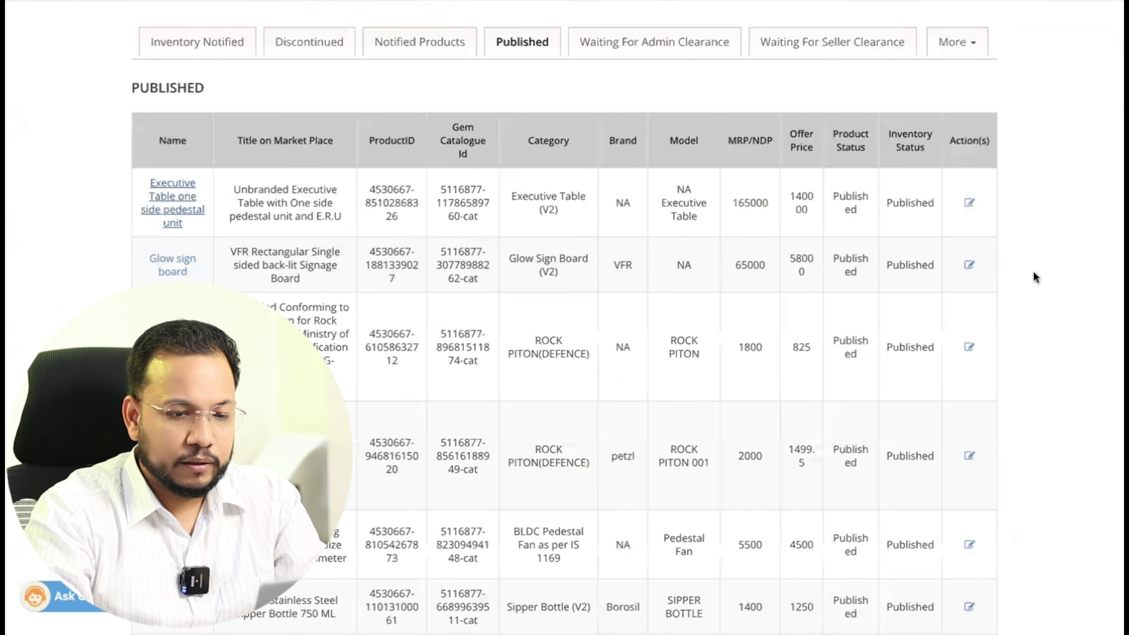
left_click(968, 205)
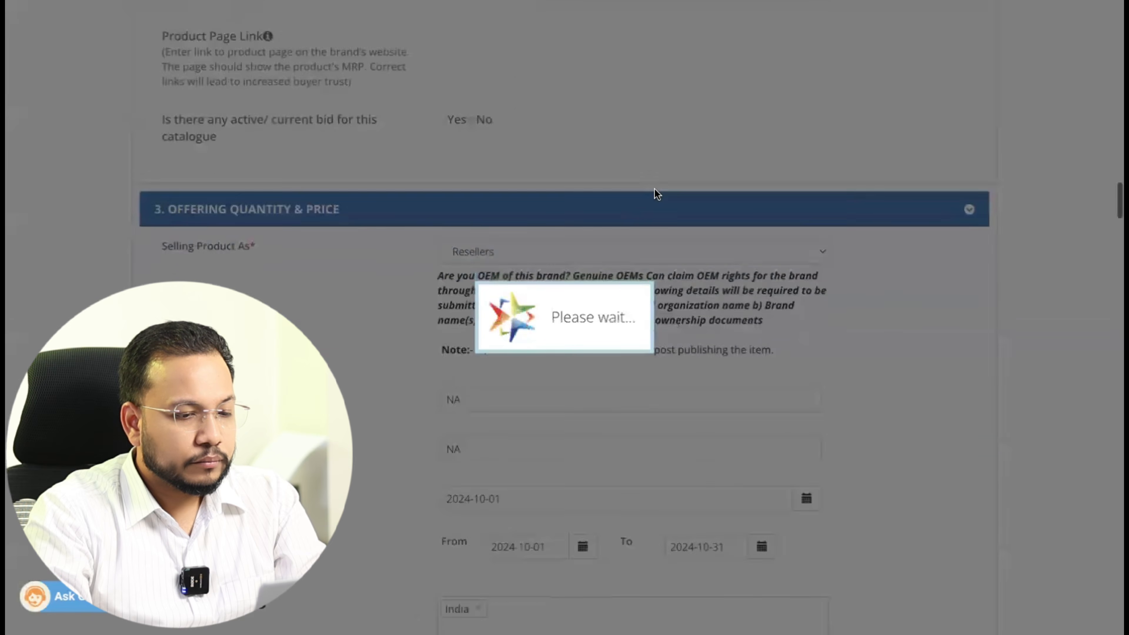
scroll(654, 194, "down", 15)
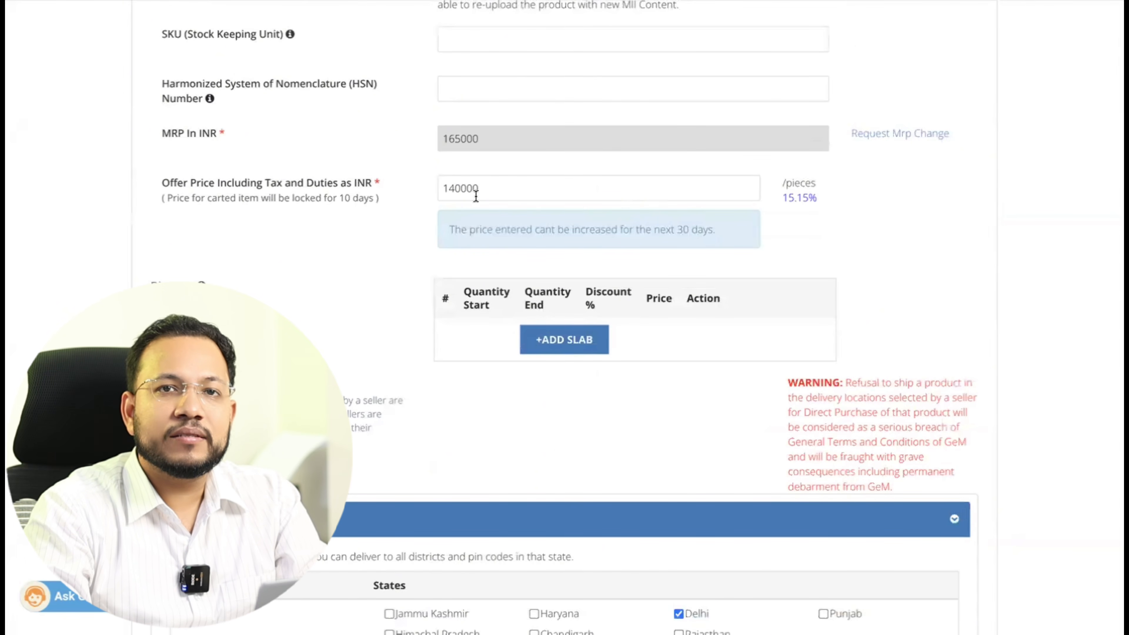
scroll(647, 202, "down", 9)
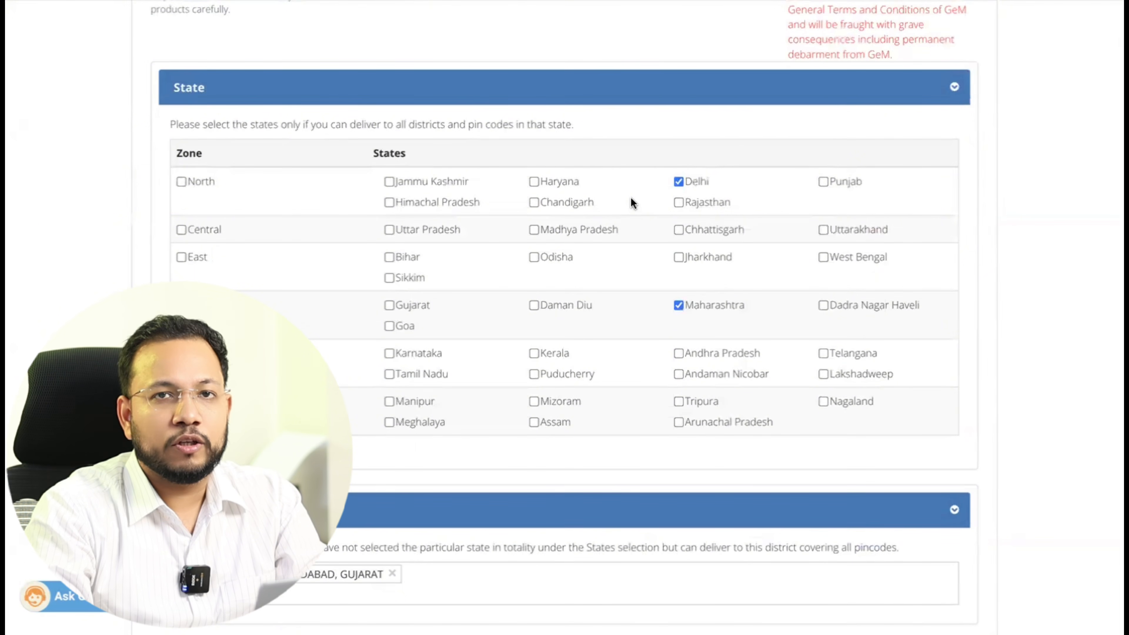
scroll(631, 198, "down", 8)
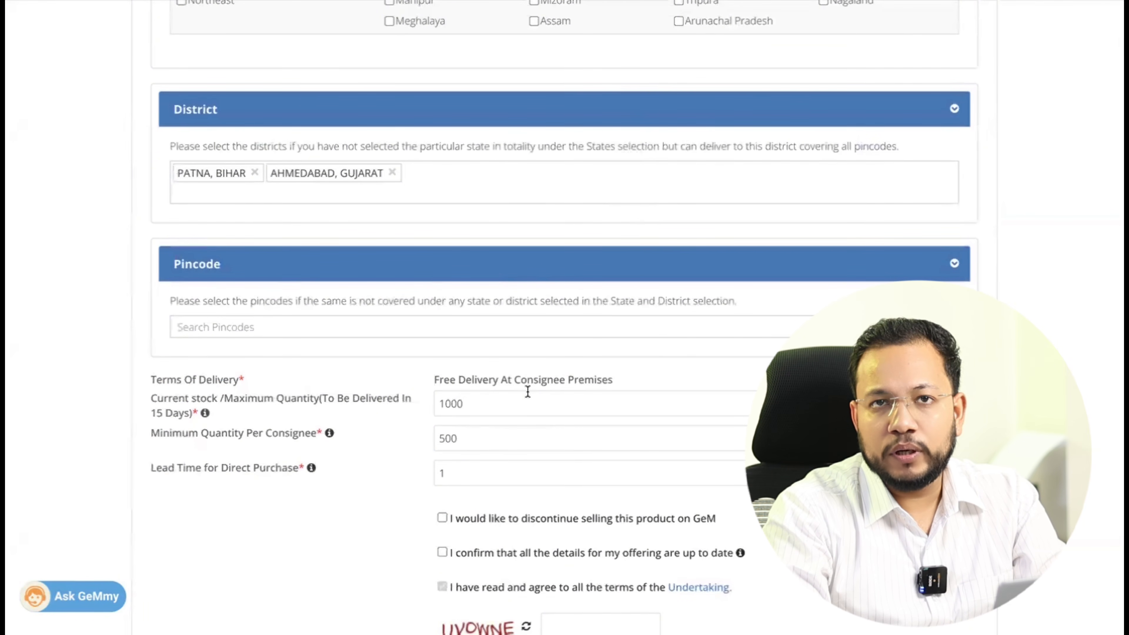
scroll(527, 391, "down", 4)
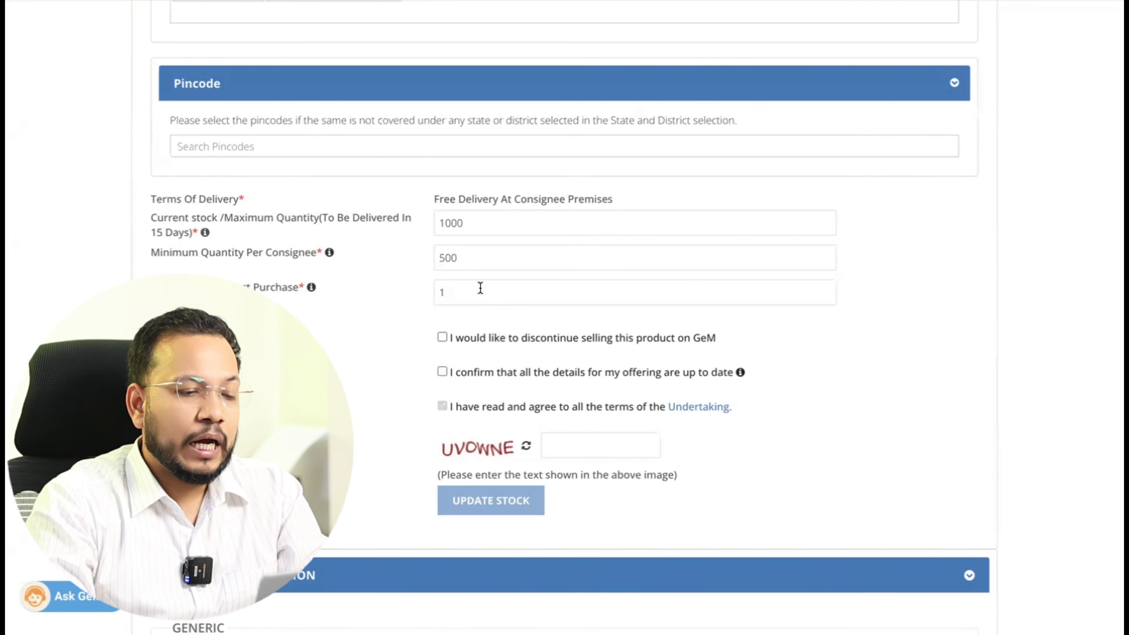
Confirm that all offering details are up to date and set the current stock/maximum quantity to 0
left_click(441, 337)
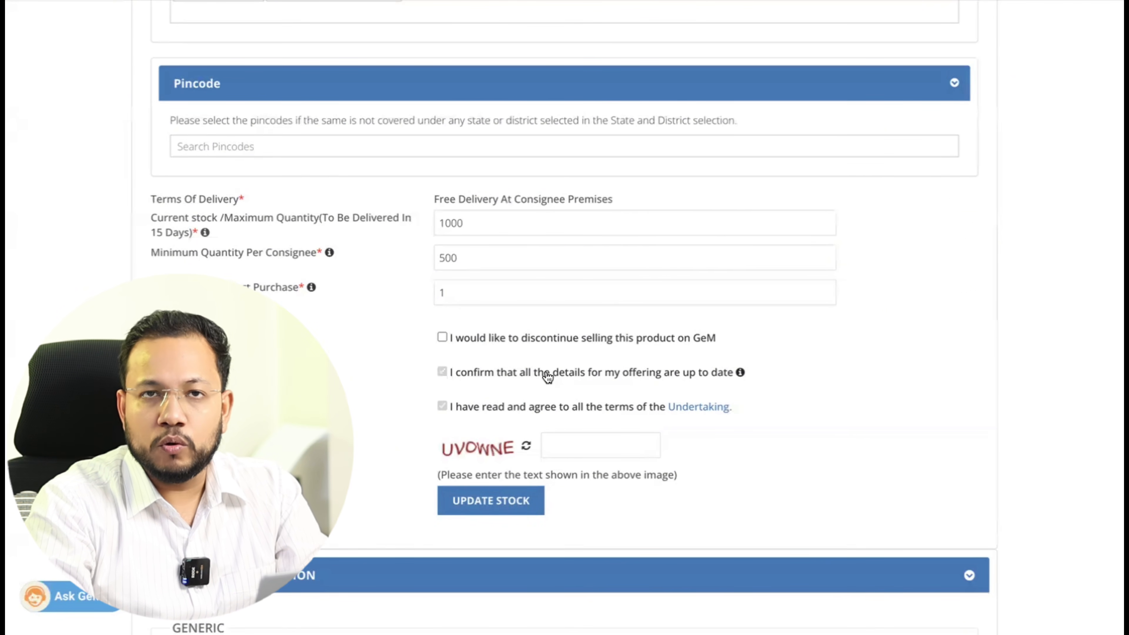
left_click_drag(494, 225, 421, 219)
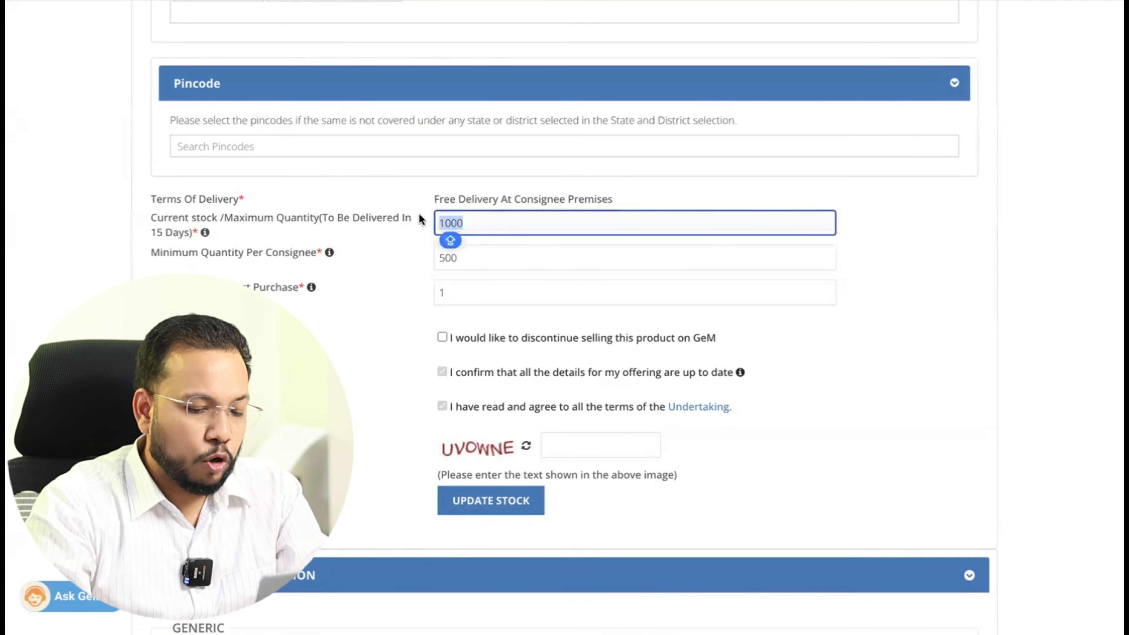
type("0")
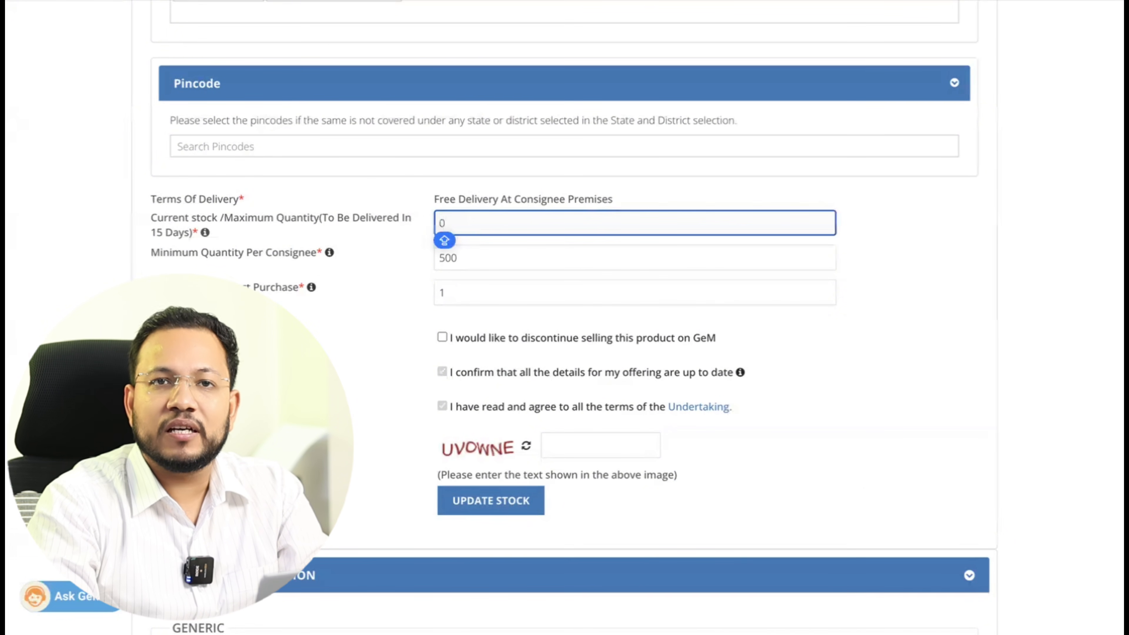
Enter the captcha text, submit the stock update, and review the published offerings list
left_click(578, 451)
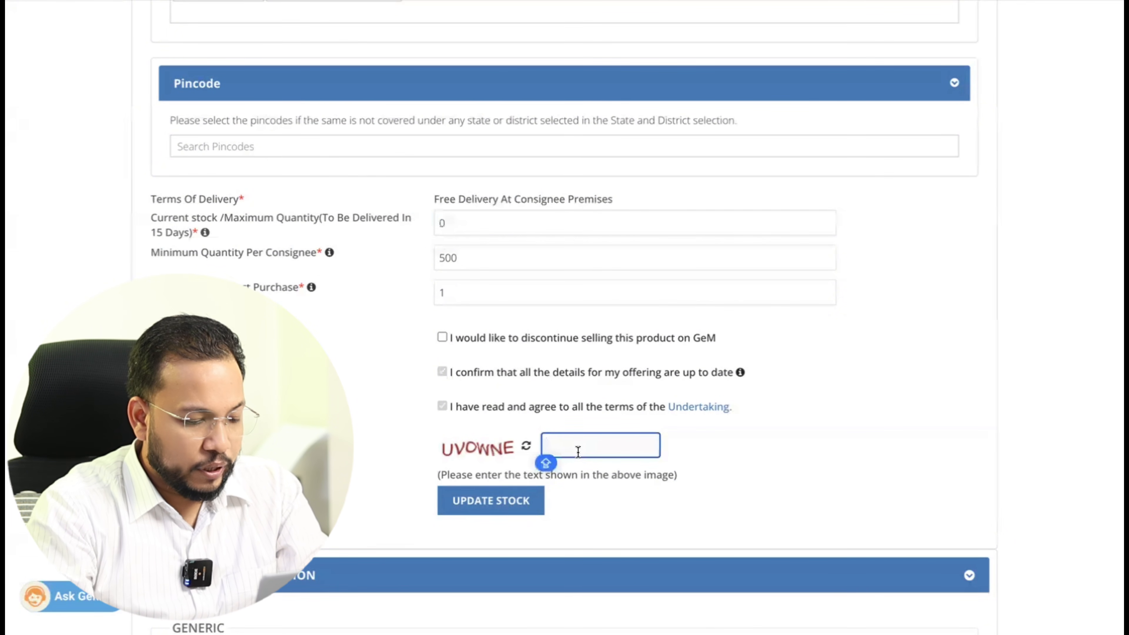
type("UVO")
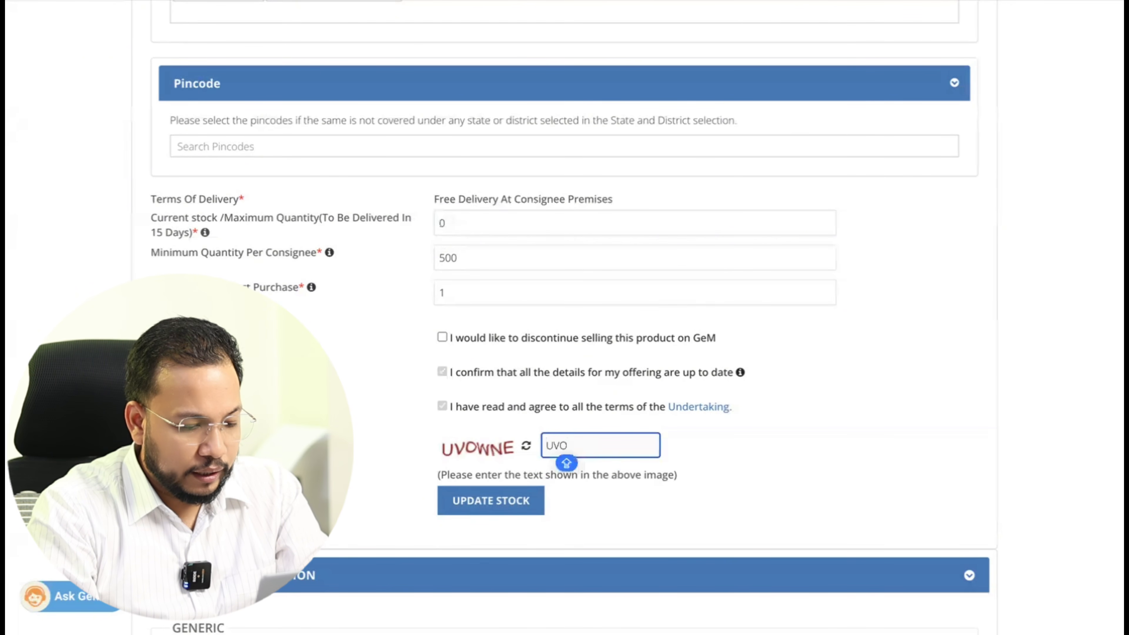
type("WNE")
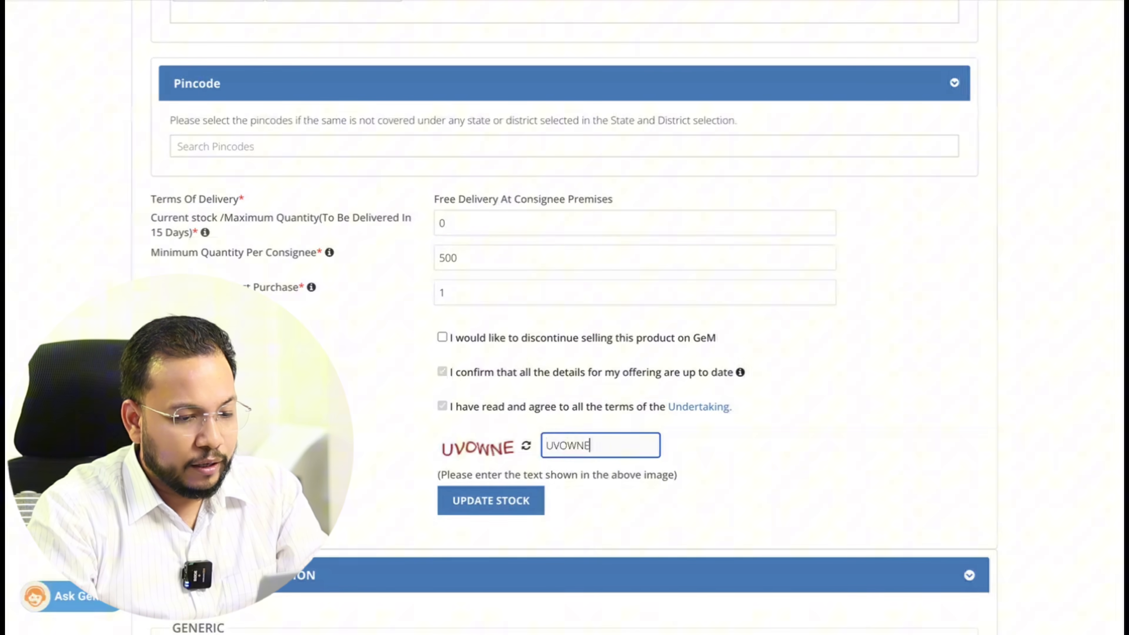
left_click(509, 513)
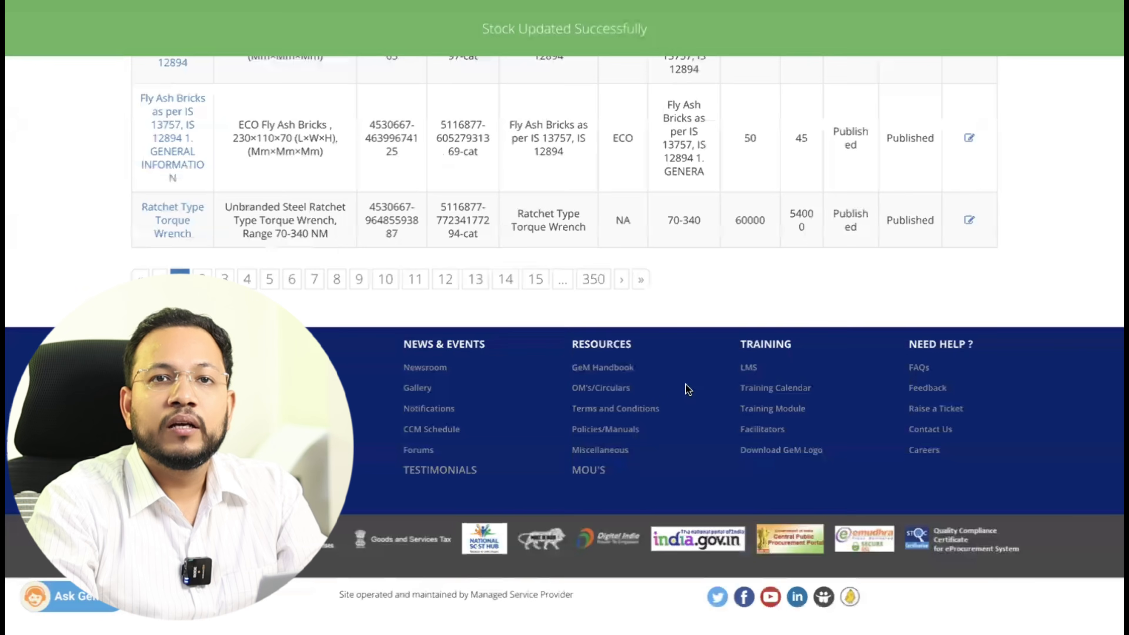
scroll(688, 389, "up", 15)
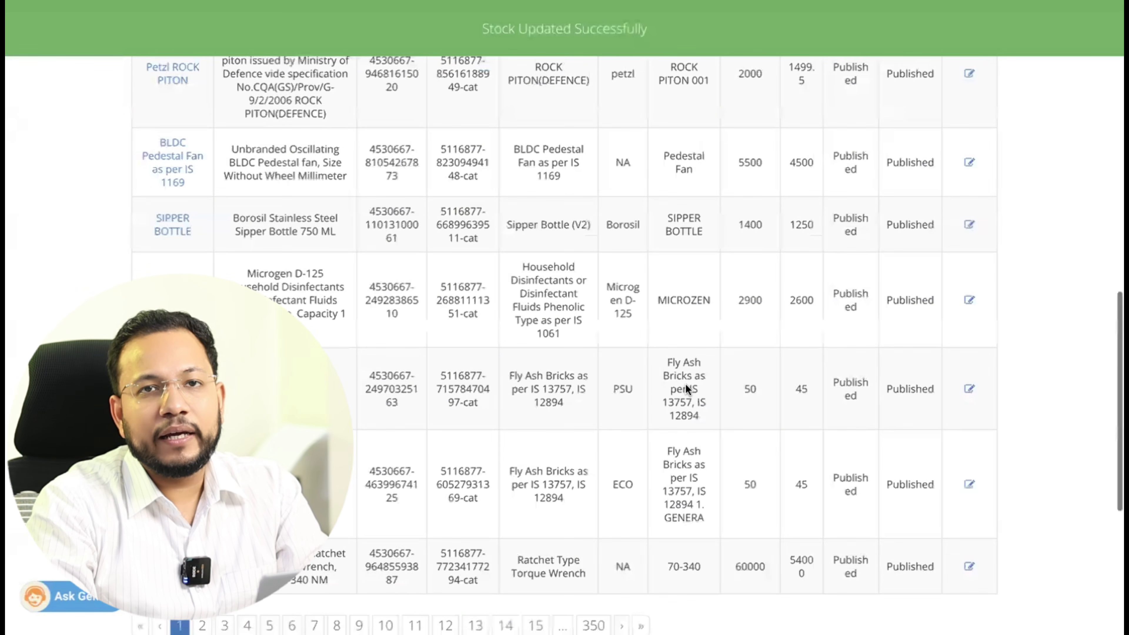
scroll(688, 389, "up", 1)
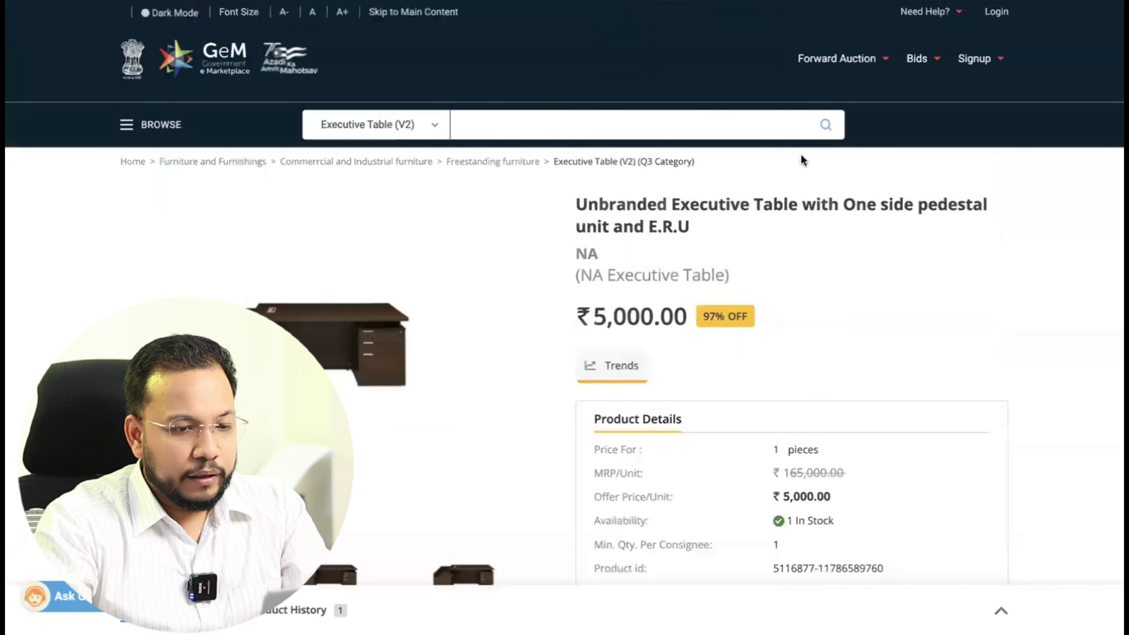
Open the Executive Table (V2) category listing from the product page and check the seller type of the first product
left_click(654, 161)
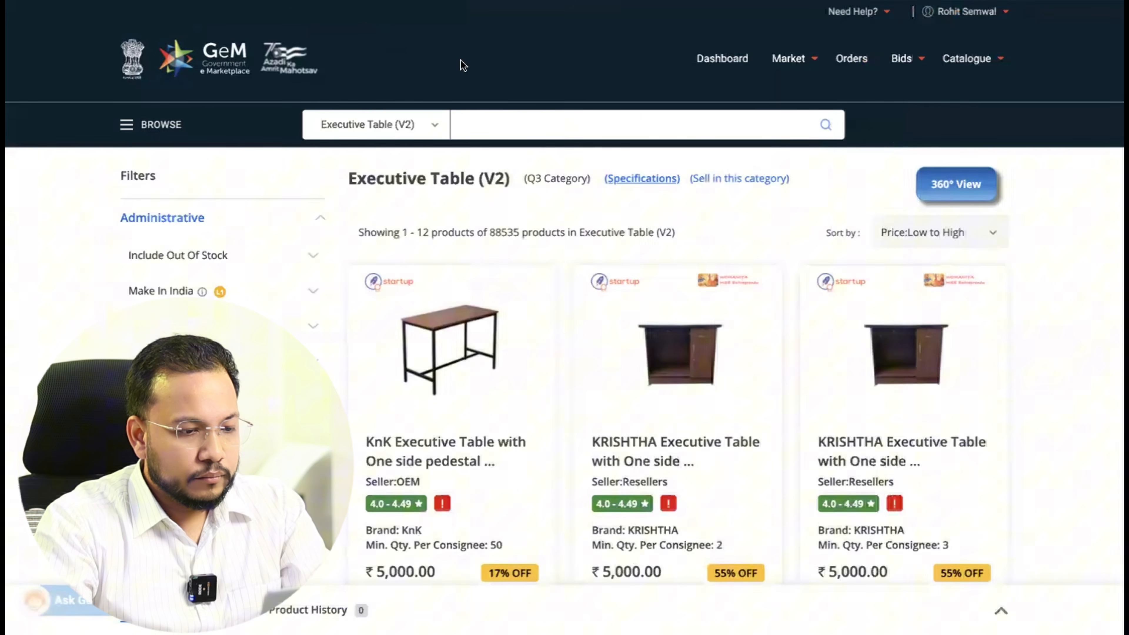
scroll(676, 295, "down", 3)
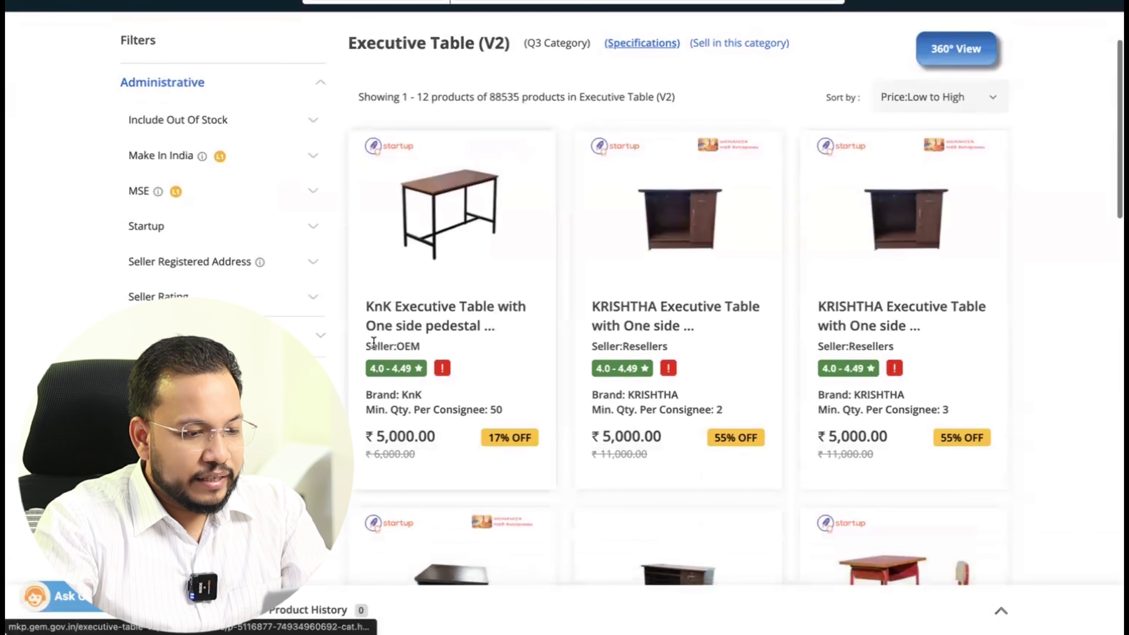
left_click_drag(397, 343, 424, 344)
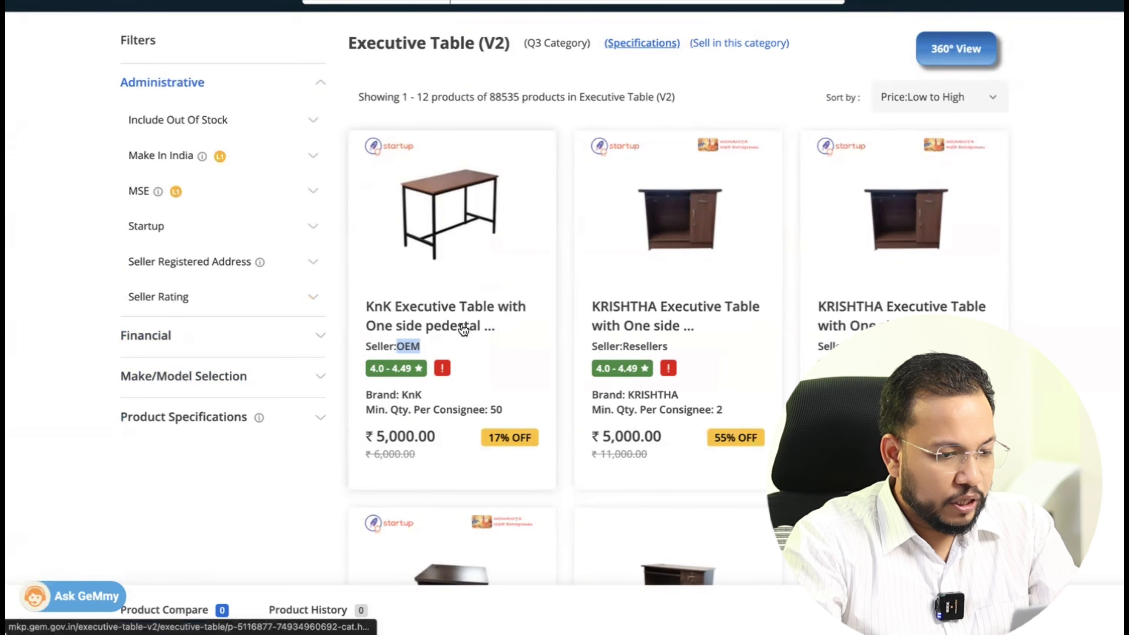
Expand the brand options in the make/model filters and filter the executive tables by AINA FURNITURE
scroll(400, 330, "down", 3)
left_click(296, 280)
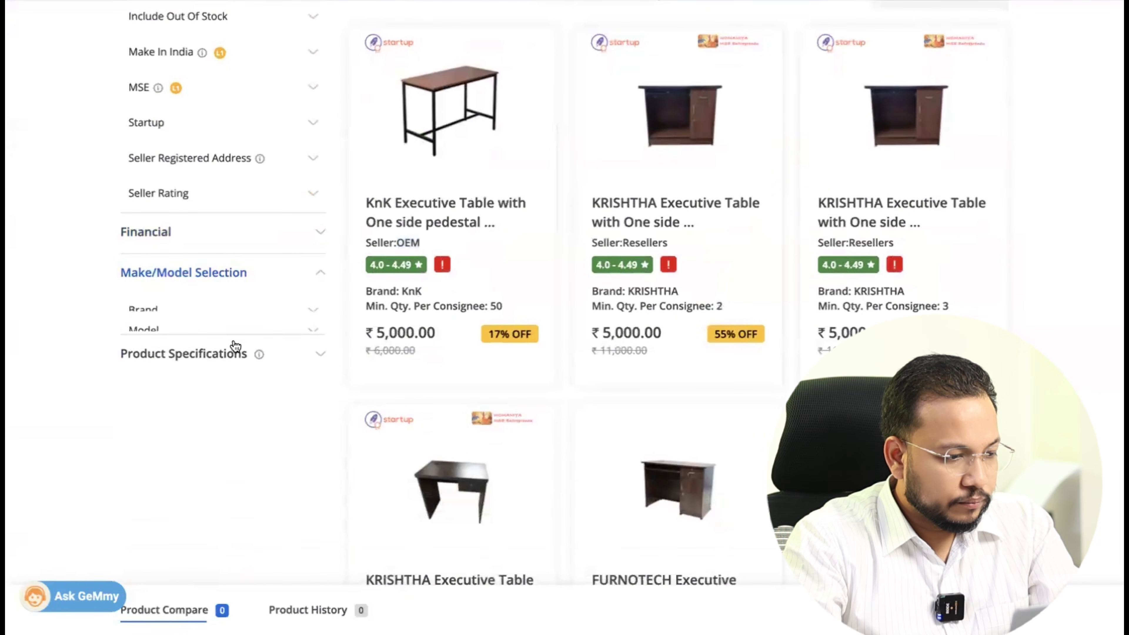
left_click(224, 316)
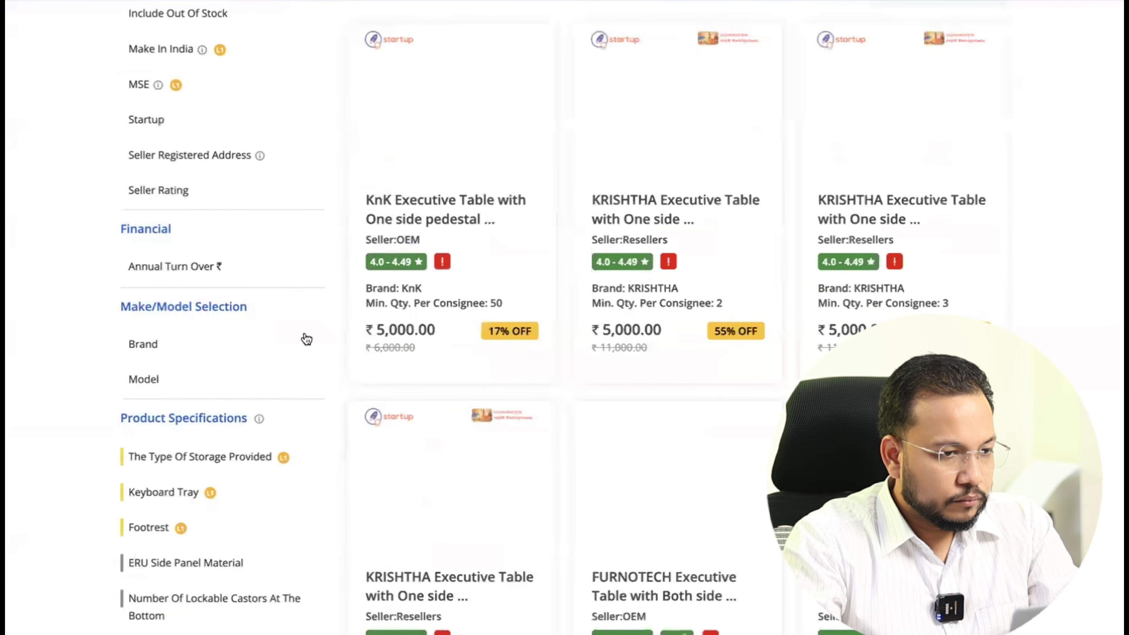
scroll(307, 339, "down", 10)
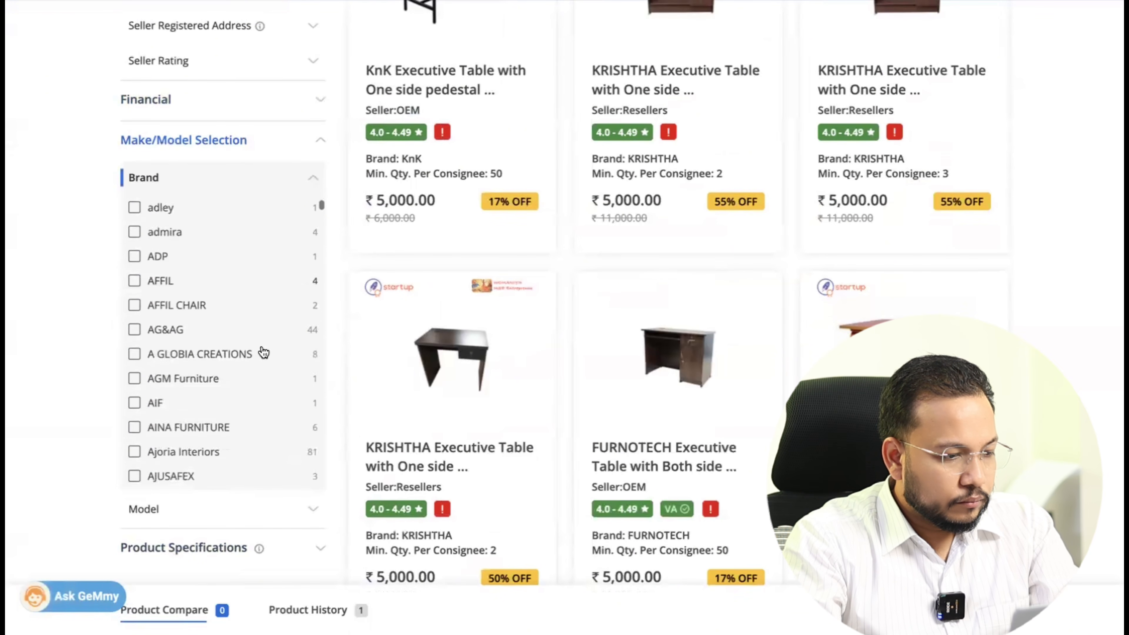
scroll(263, 352, "down", 3)
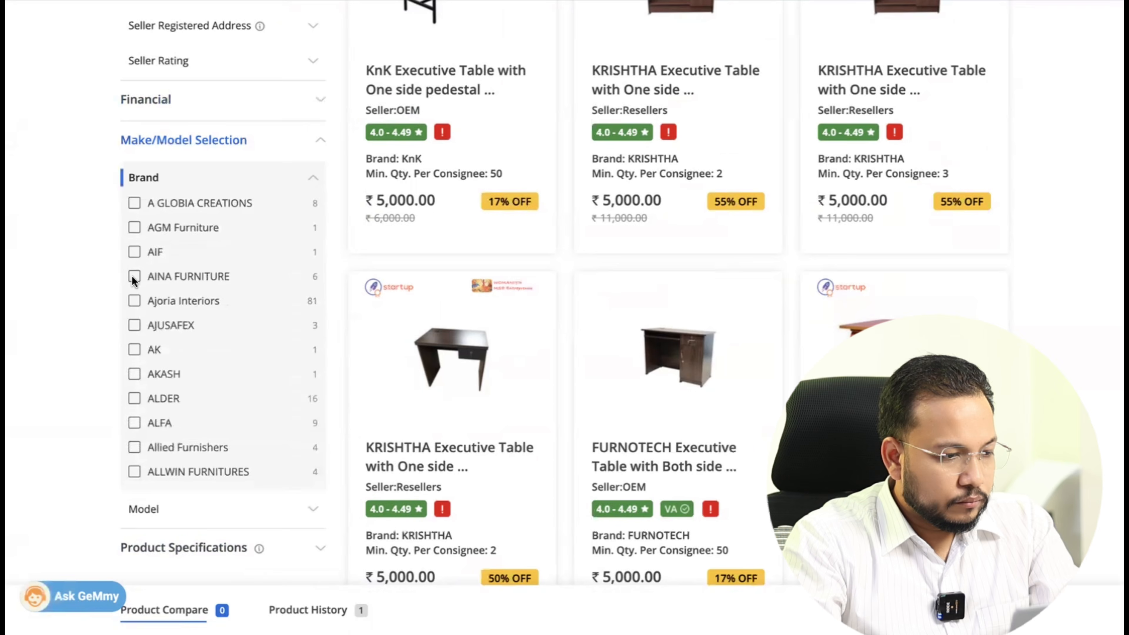
left_click(134, 276)
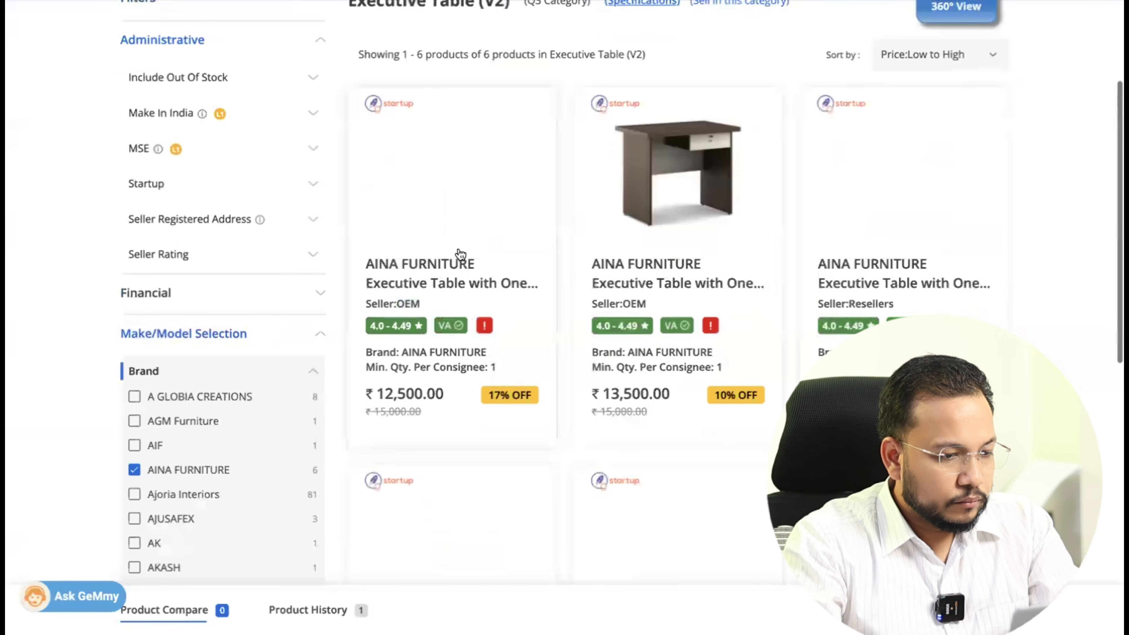
Replace the AINA FURNITURE brand filter with AKASH, check the matching product, and clear the filter
left_click(134, 481)
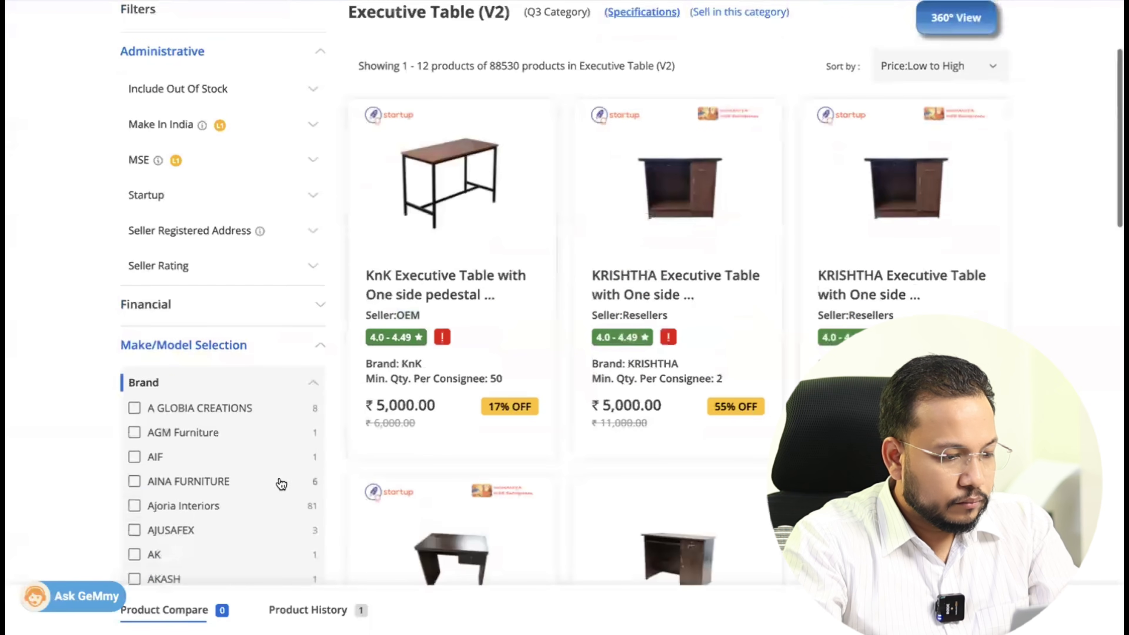
scroll(278, 479, "down", 2)
left_click(134, 472)
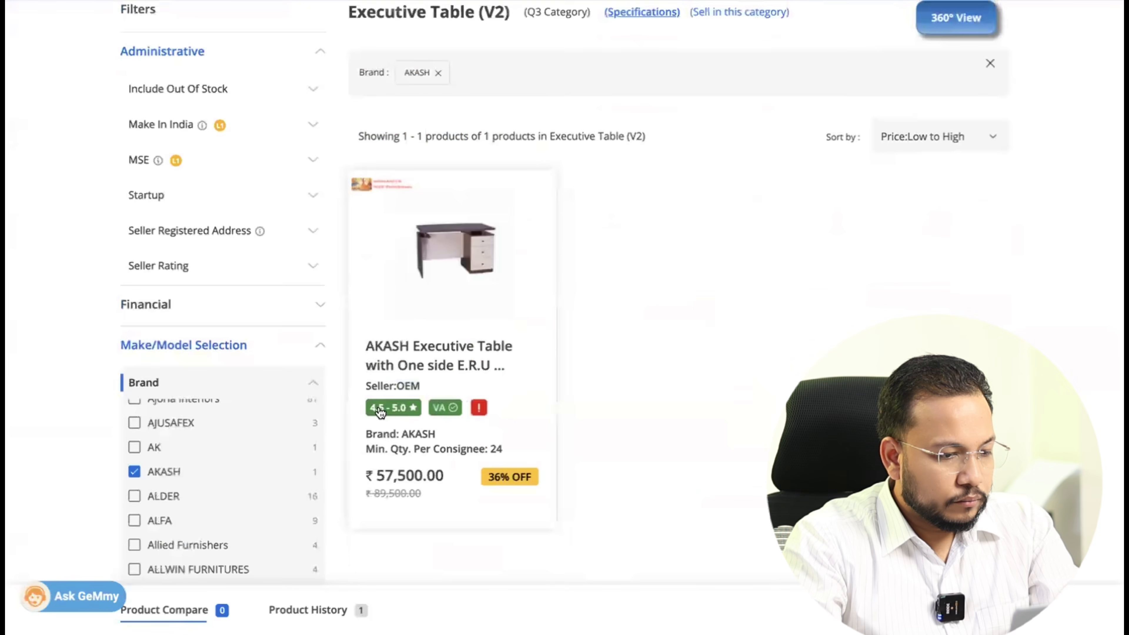
scroll(240, 395, "down", 4)
left_click(133, 297)
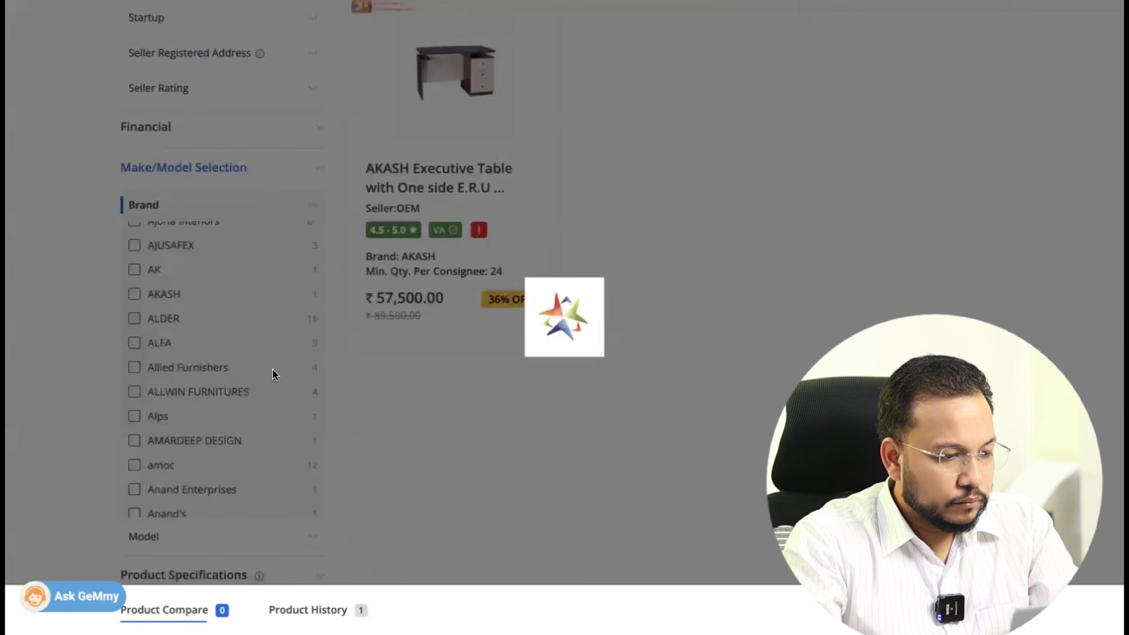
Filter the executive tables by the AMARDEEP DESIGN brand and open the matching product to check its details
scroll(310, 395, "down", 4)
scroll(340, 428, "down", 3)
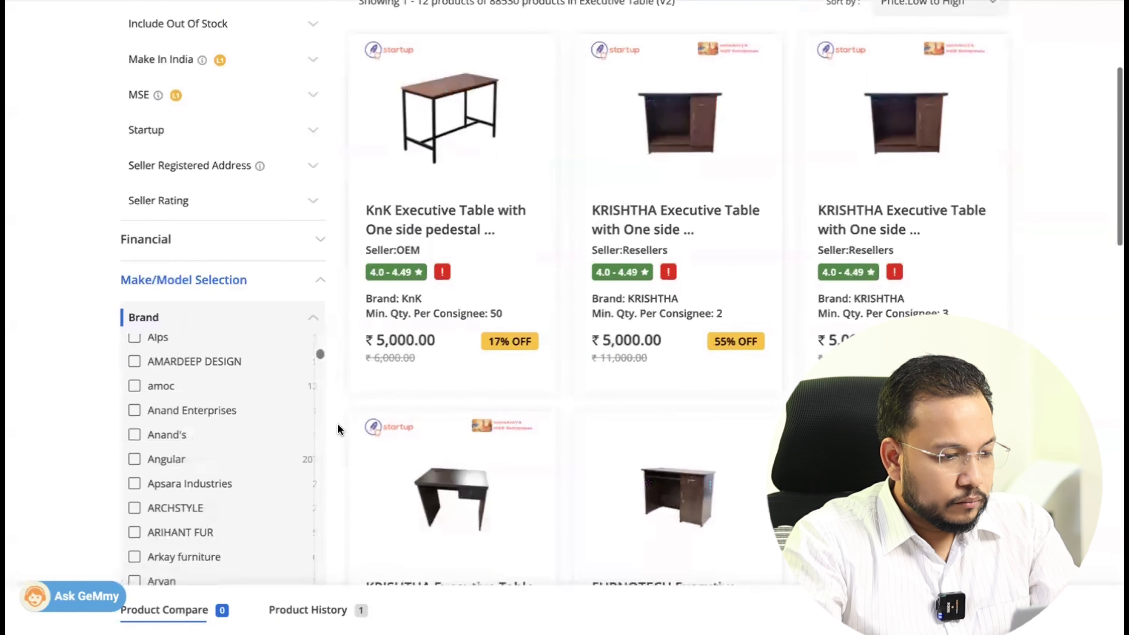
left_click(134, 352)
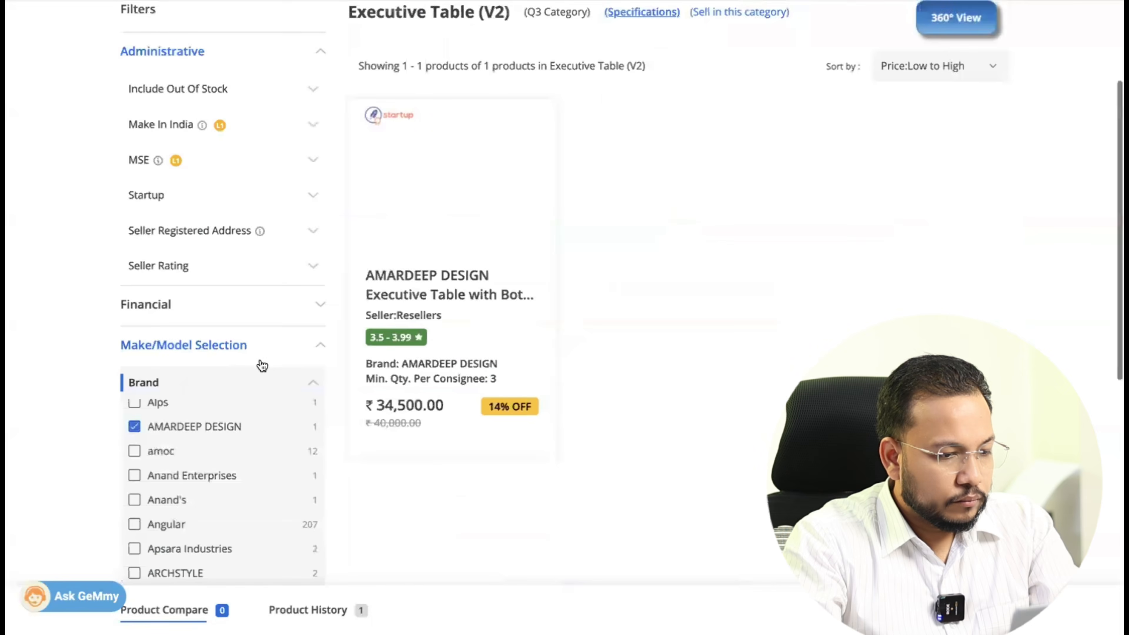
scroll(383, 360, "down", 2)
left_click(444, 241)
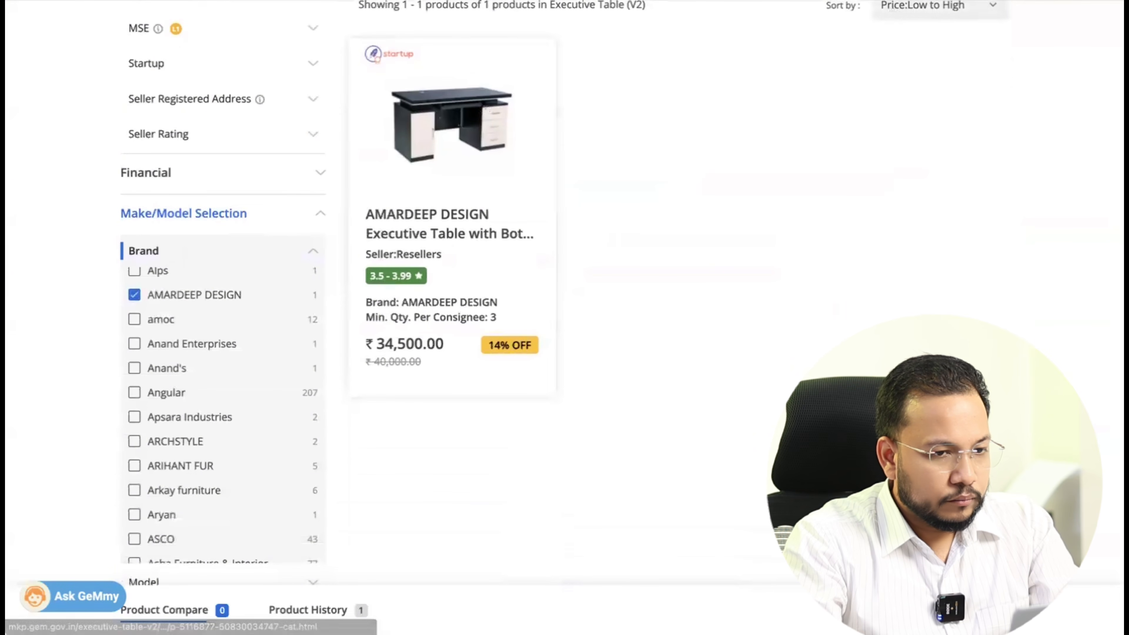
scroll(871, 269, "down", 5)
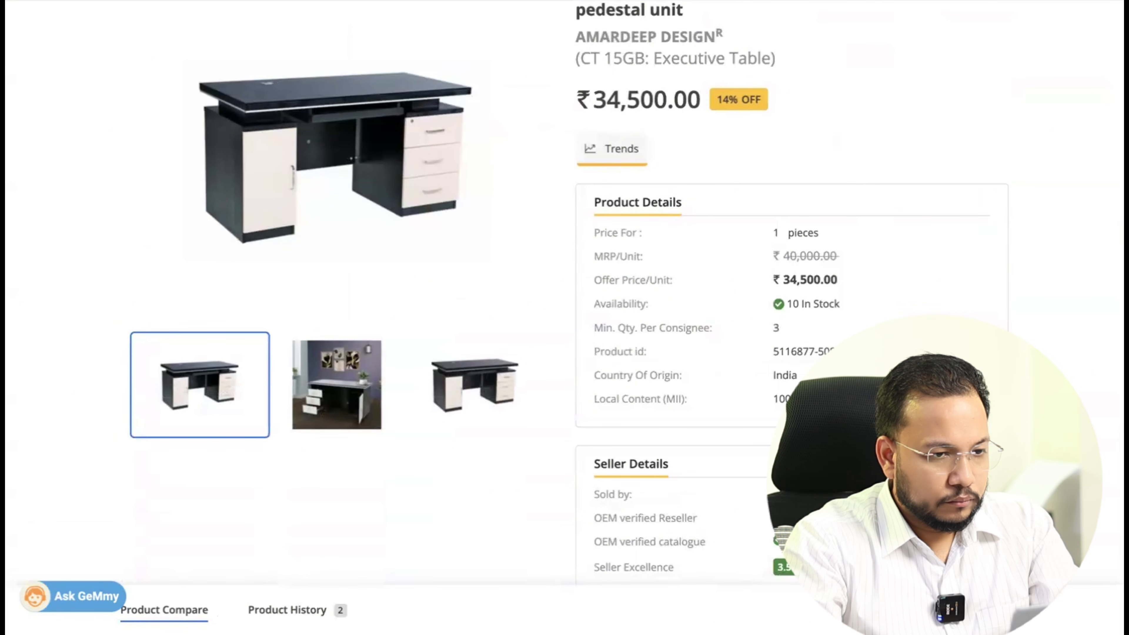
Return to the category listing and replace the AMARDEEP DESIGN brand filter with Anand's and Anand Enterprises
left_click(622, 1)
scroll(452, 244, "down", 2)
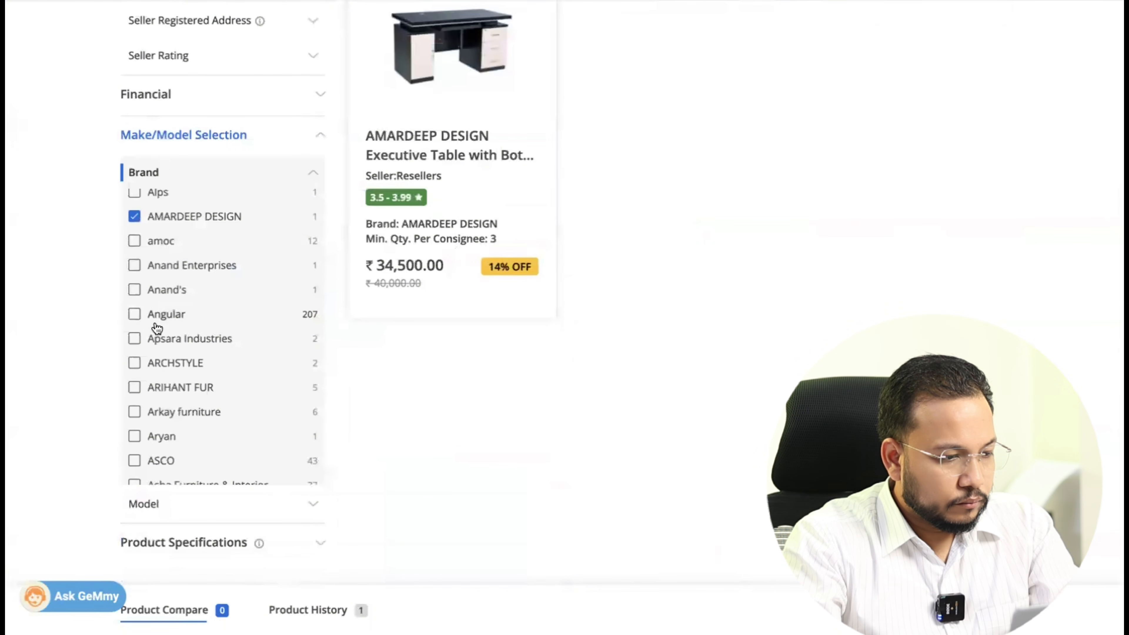
left_click(134, 211)
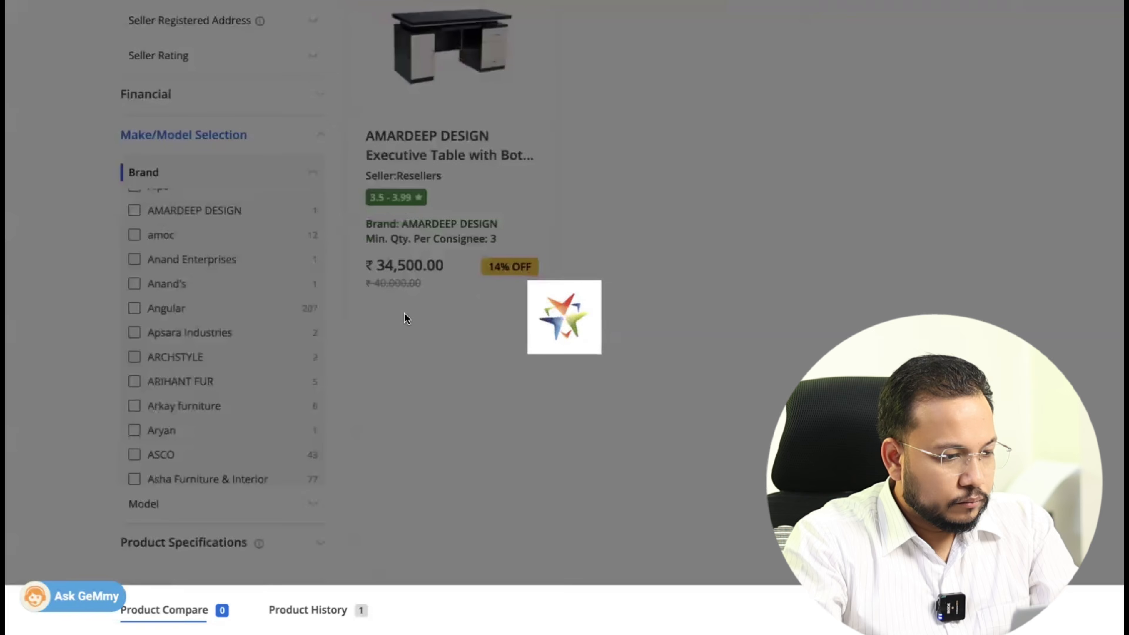
scroll(380, 309, "down", 4)
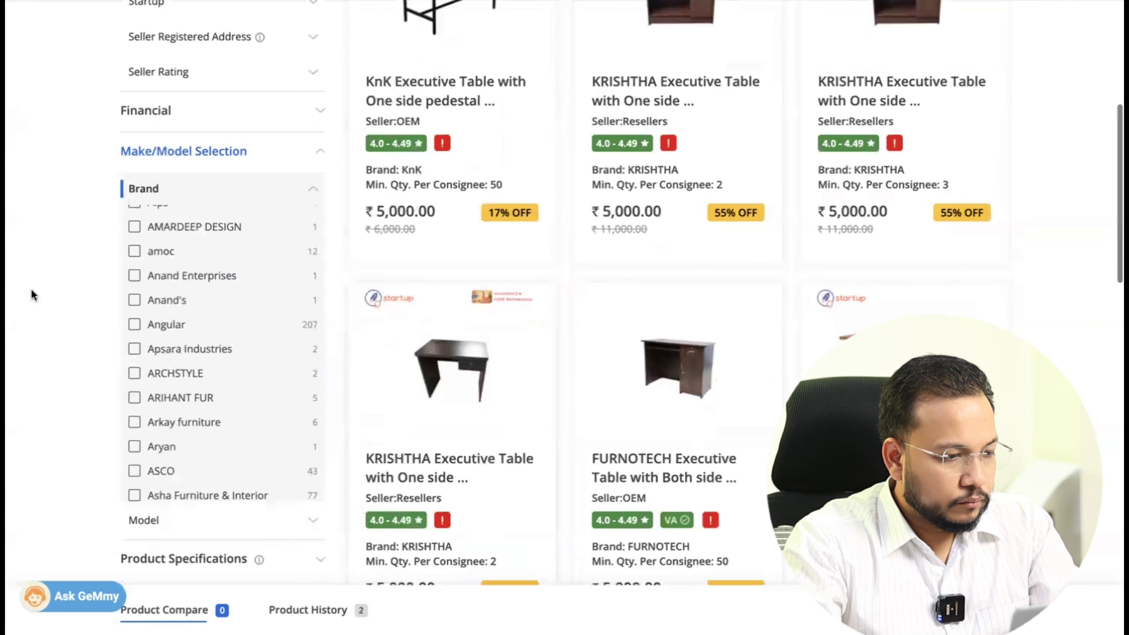
left_click(135, 300)
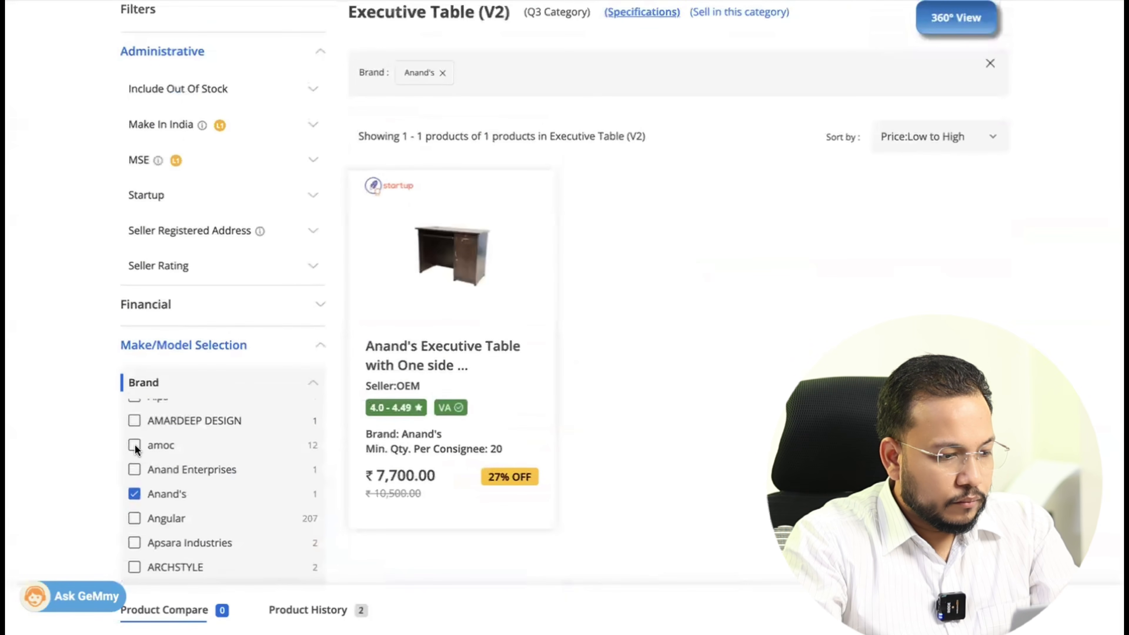
left_click(134, 469)
Open the Anand Enterprises executive table from the filtered listing and check its product details
scroll(525, 252, "down", 2)
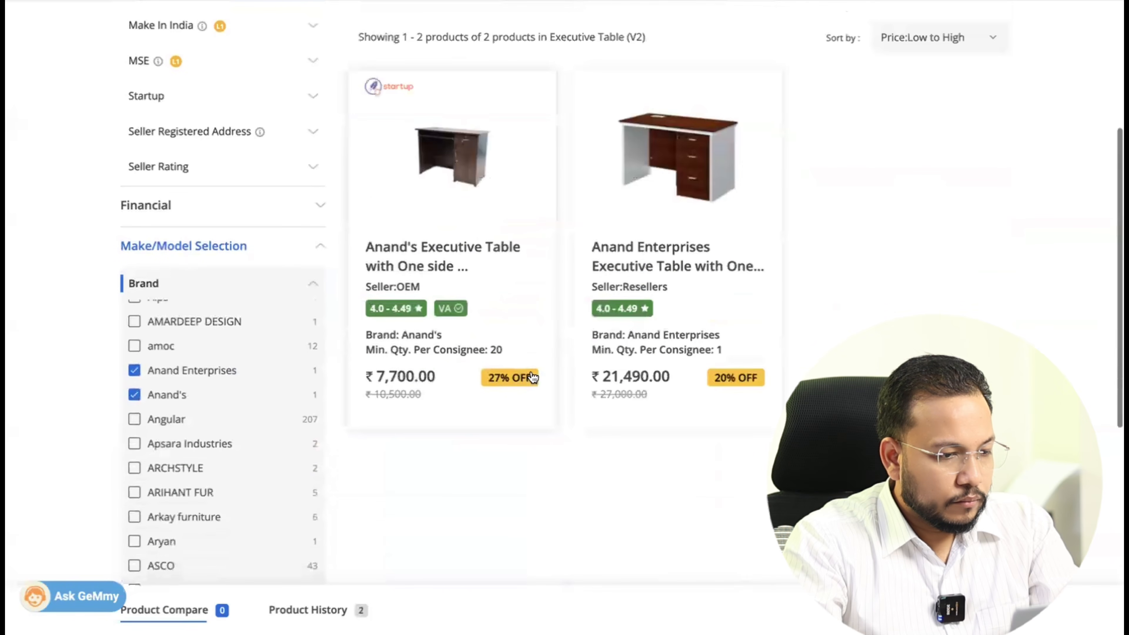
left_click(686, 260)
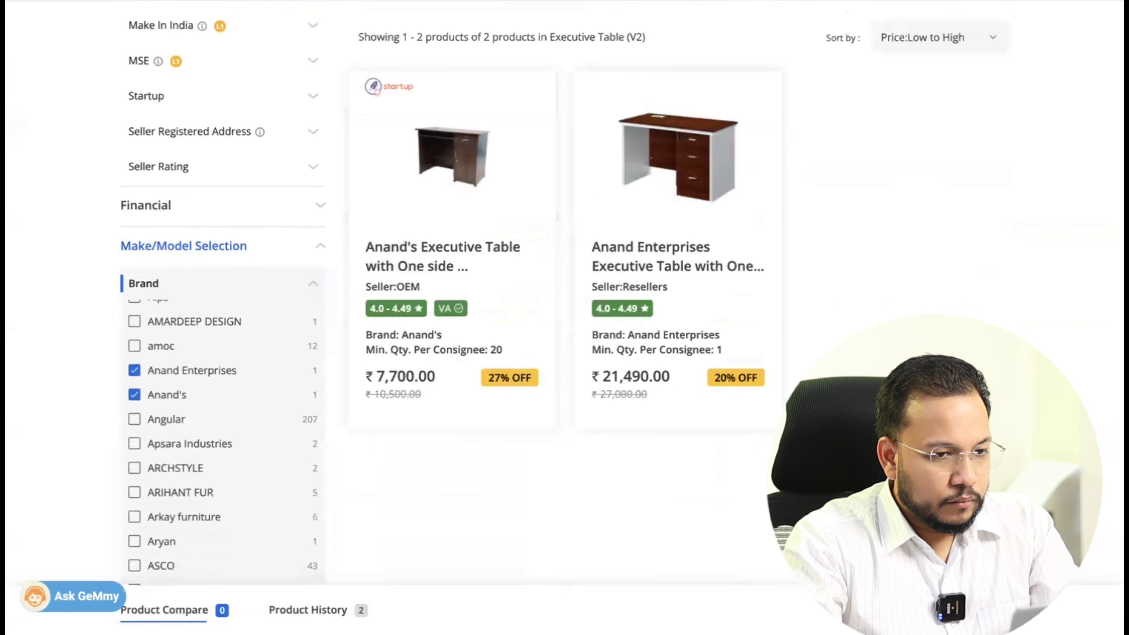
scroll(859, 224, "down", 5)
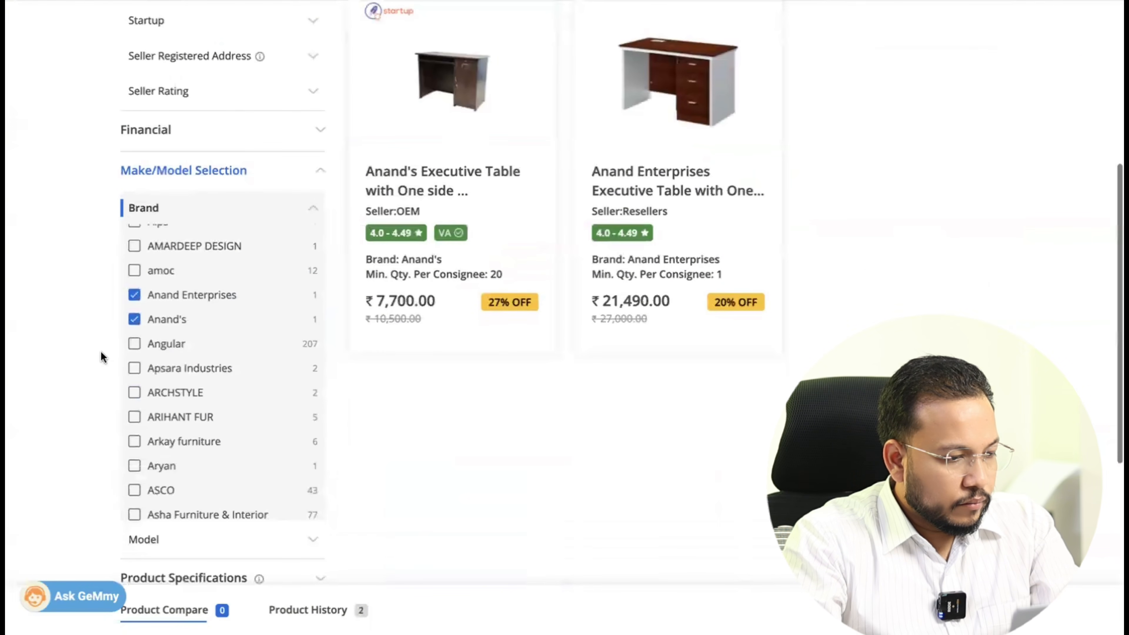
Add the Aryan brand to the filters of the Executive Table (V2) listing
scroll(144, 355, "down", 1)
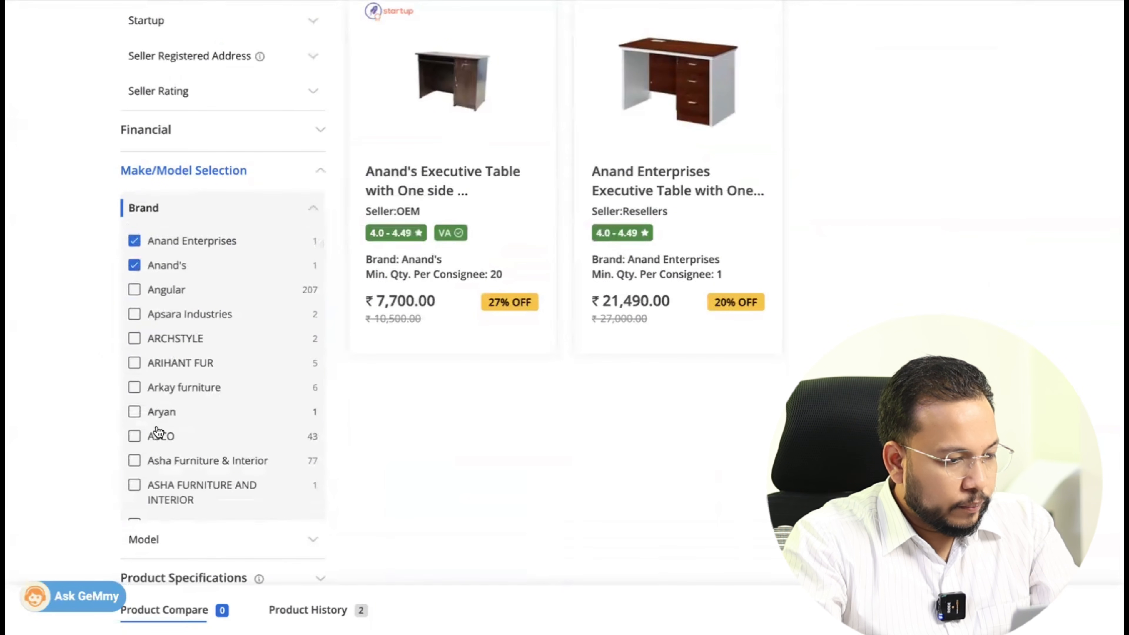
scroll(157, 431, "down", 1)
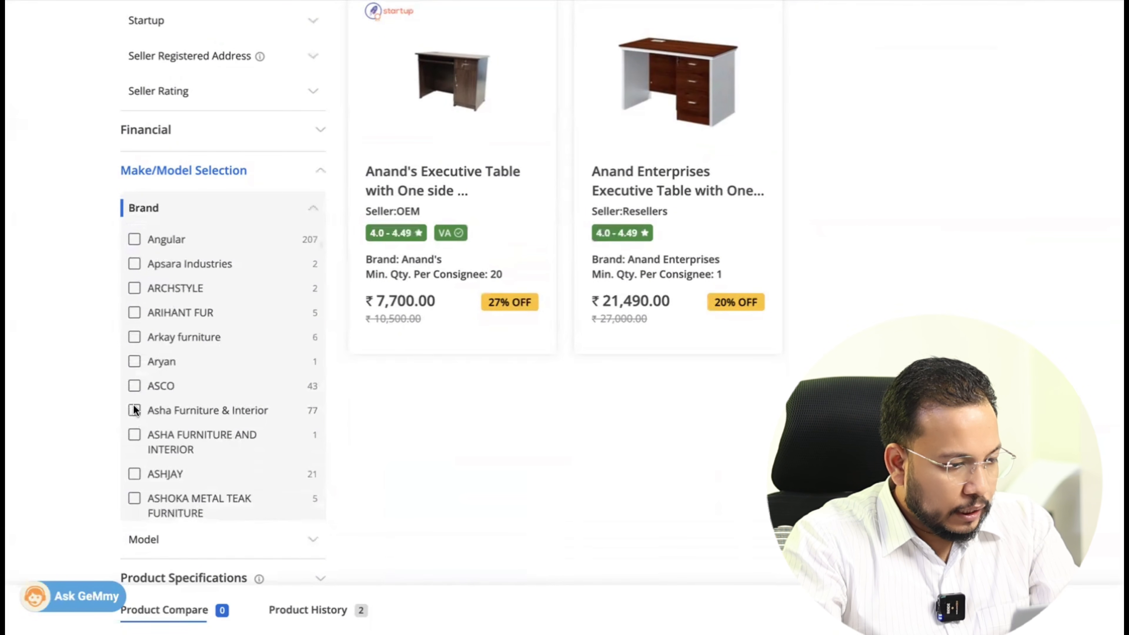
scroll(138, 398, "down", 2)
left_click(134, 273)
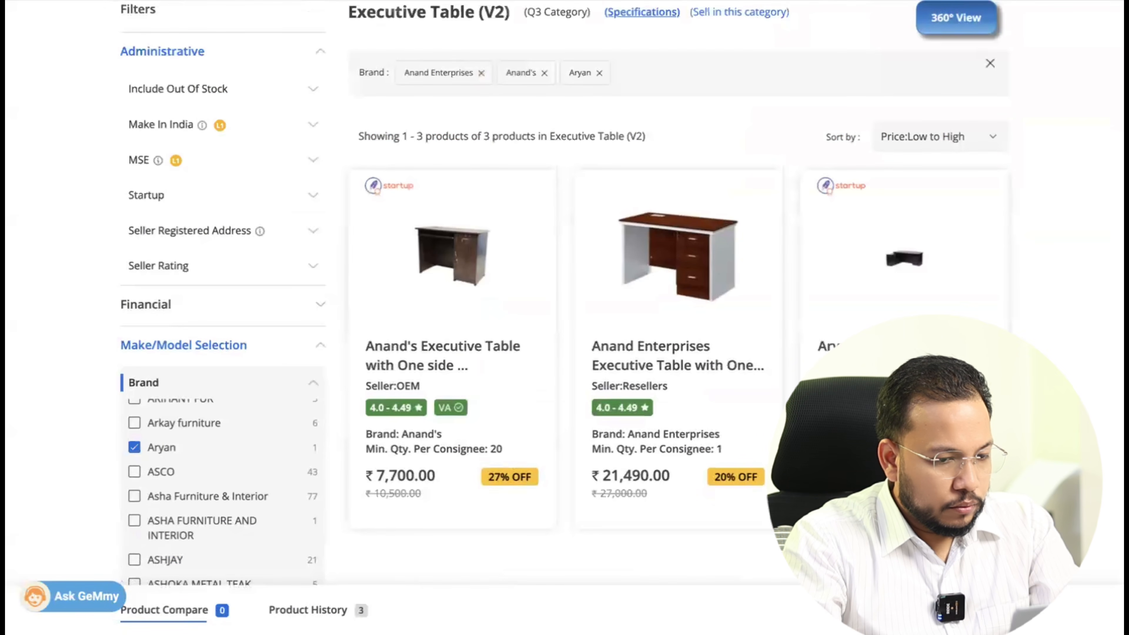
Open the Aryan executive table, check its product and seller details, and return to the filtered listing
left_click(903, 253, "super")
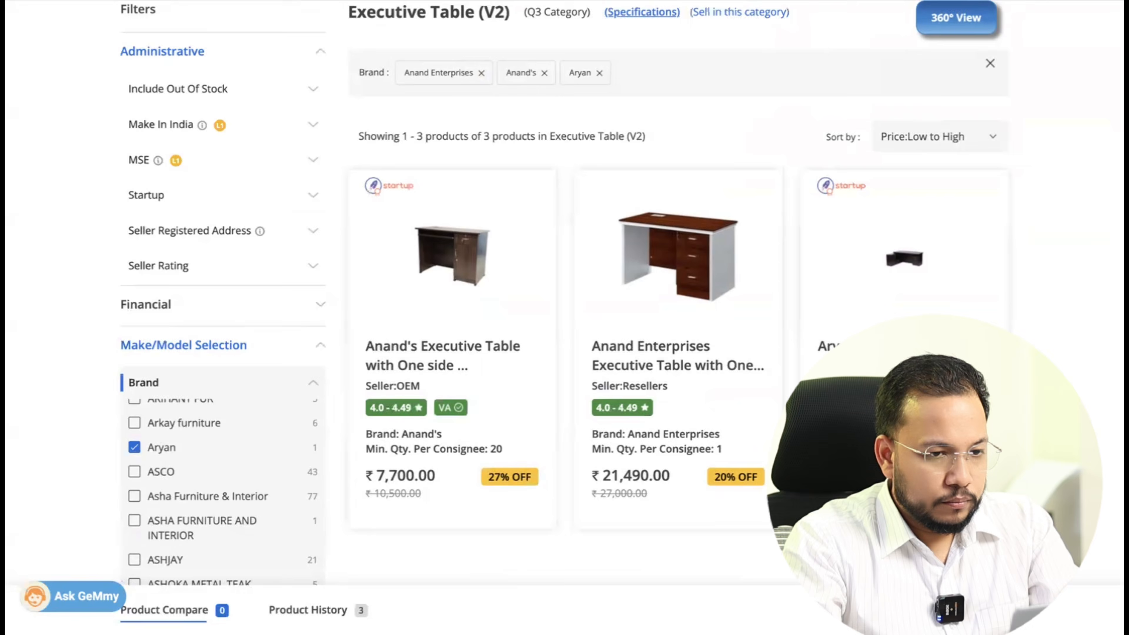
left_click(931, 1)
scroll(818, 225, "down", 7)
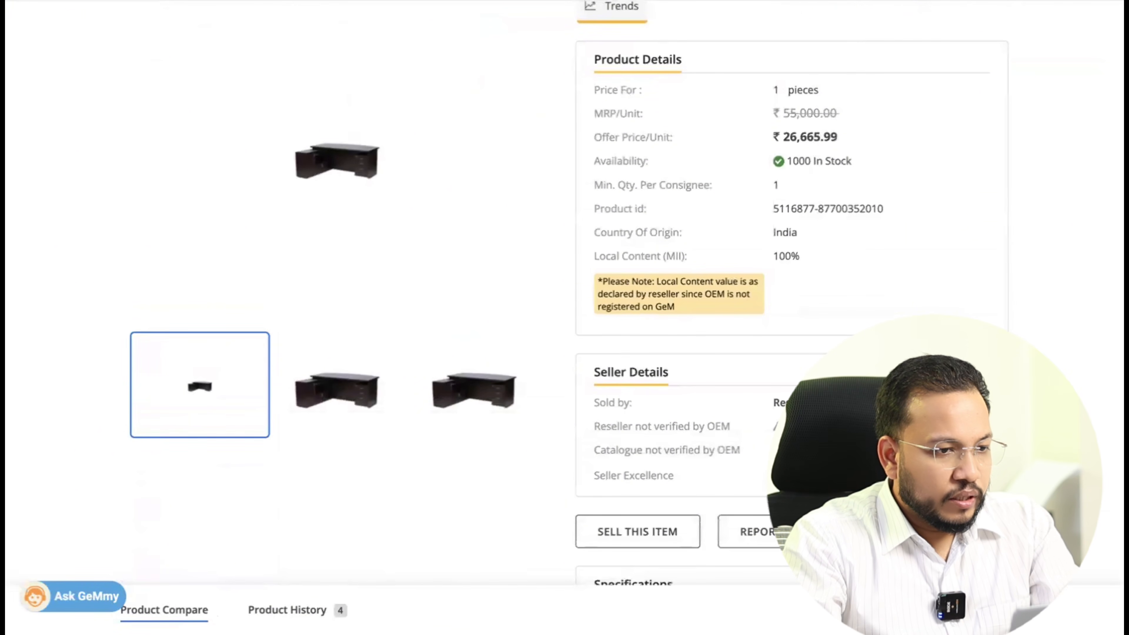
left_click(622, 1)
scroll(284, 209, "down", 5)
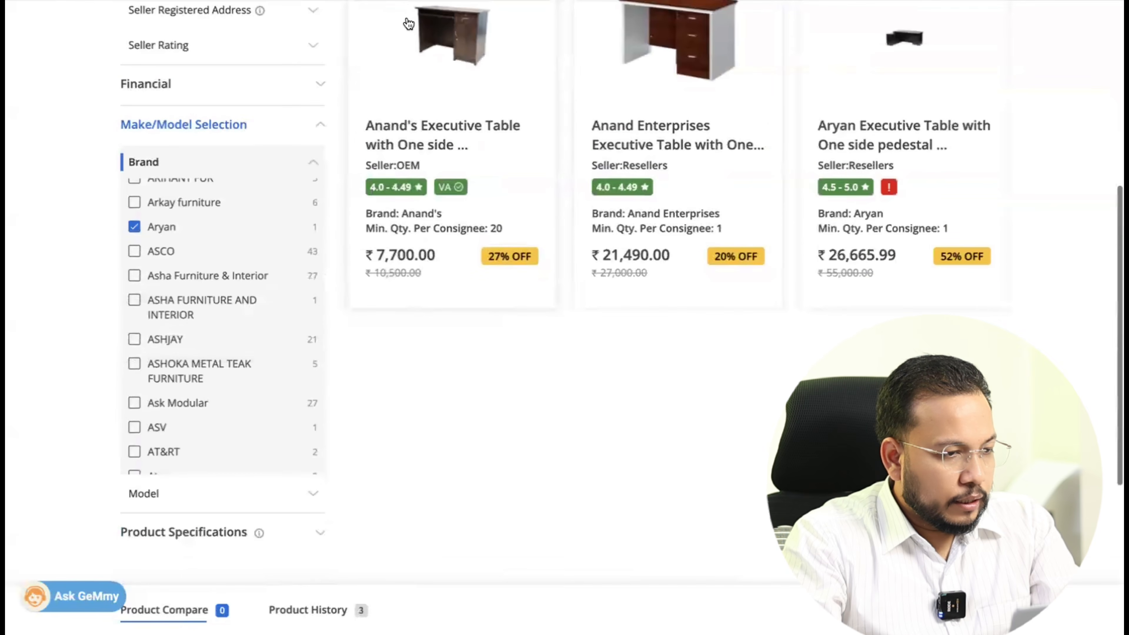
Open the unbranded Executive Table's product page from the published offerings, passing through the already opened AMARDEEP DESIGN and Aryan product pages
left_click(413, 1)
scroll(311, 328, "down", 5)
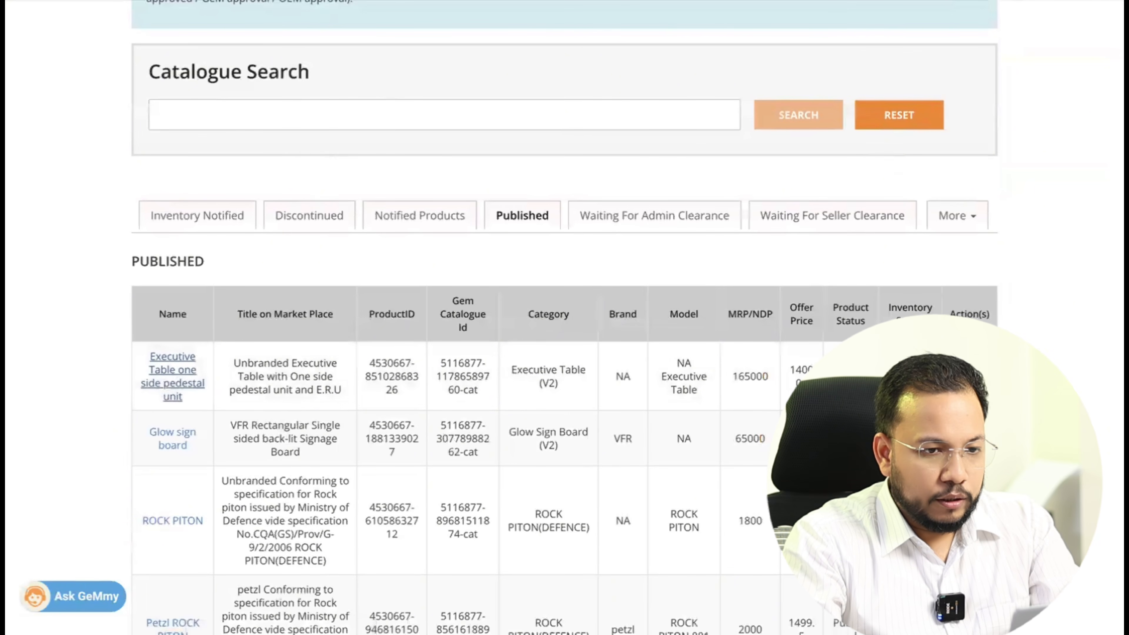
left_click(889, 1)
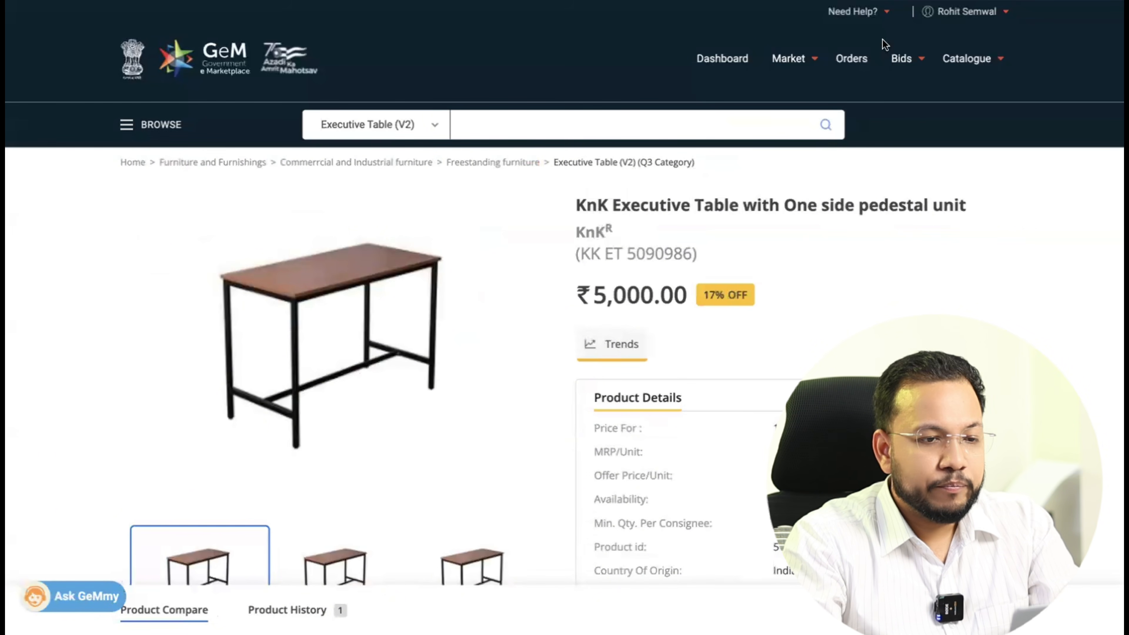
left_click(635, 1)
scroll(625, 75, "up", 3)
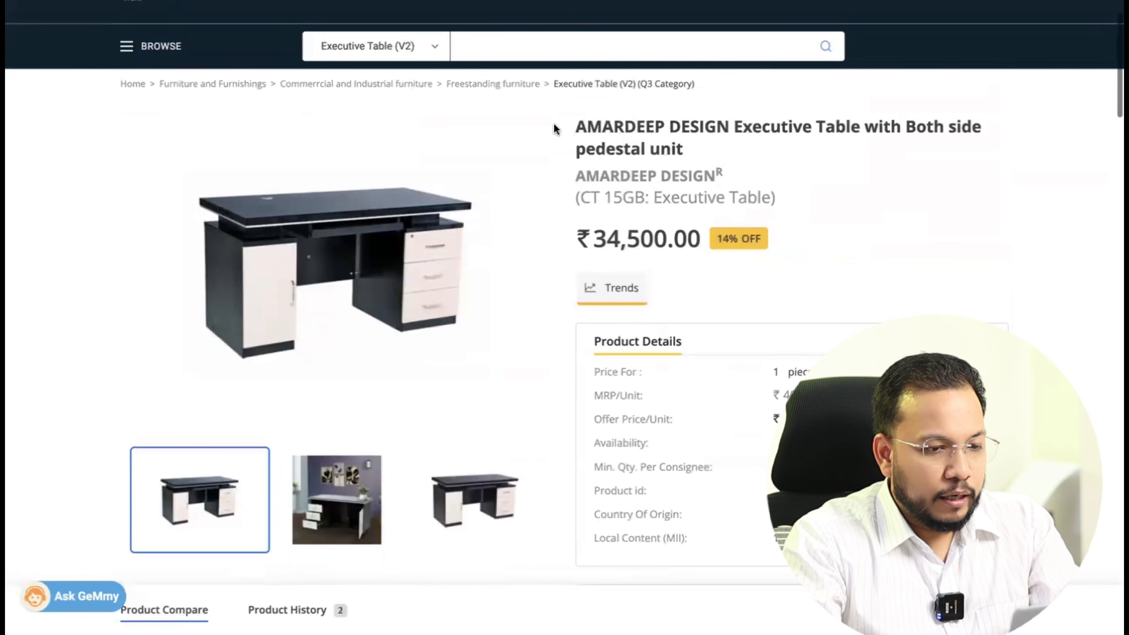
left_click(635, 1)
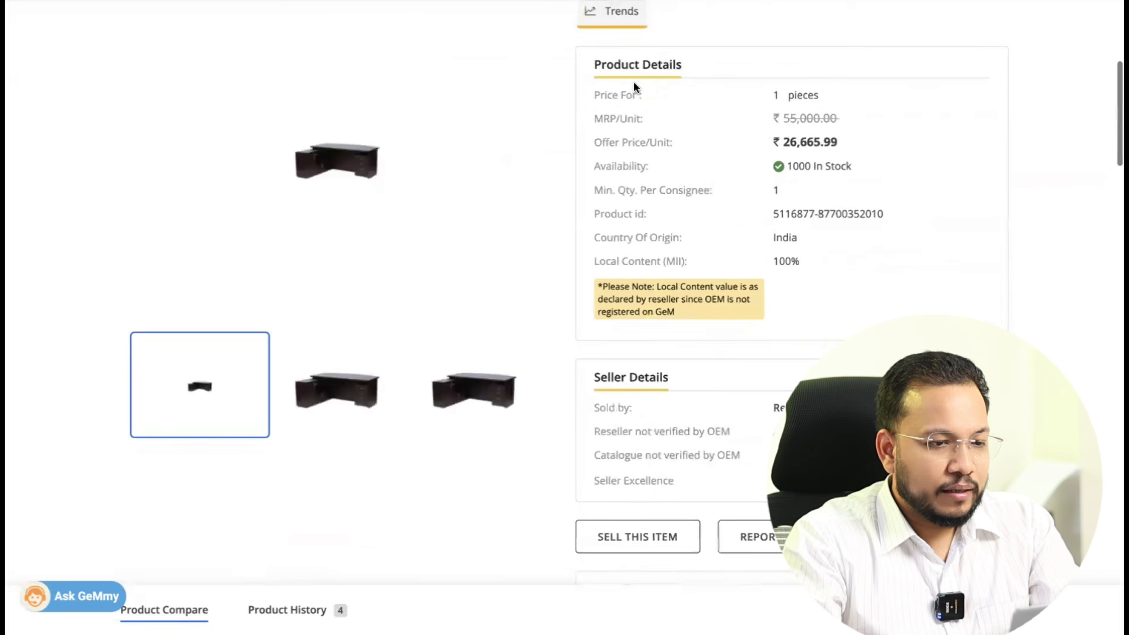
scroll(635, 89, "up", 8)
left_click(1000, 1)
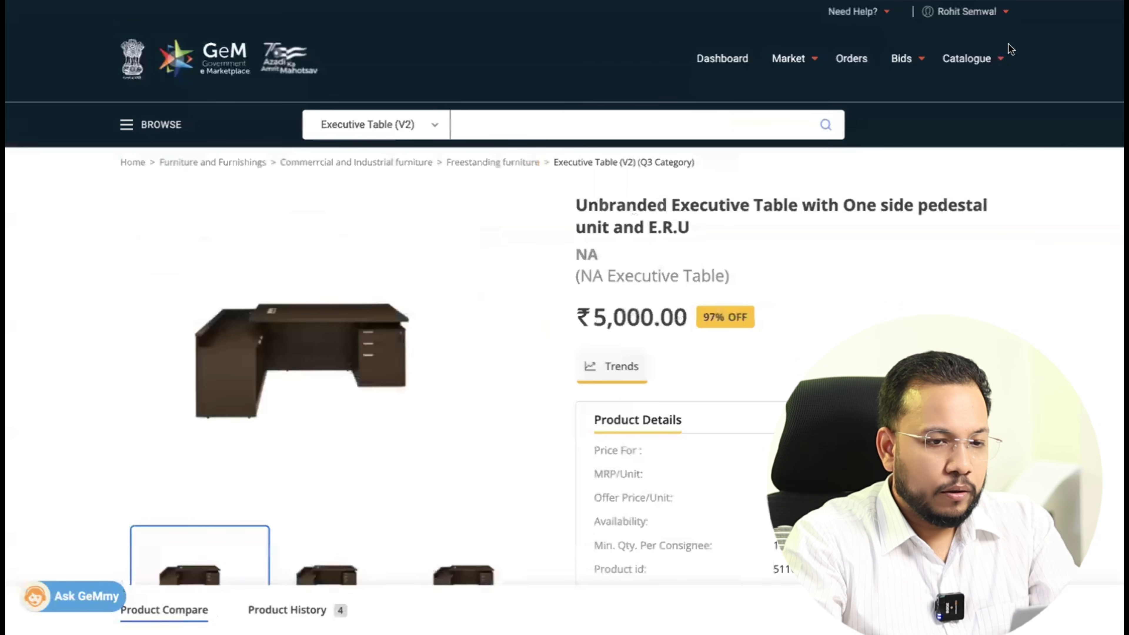
Examine the unbranded executive table's title and mark the reseller and catalogue OEM verification lines in its seller details
left_click_drag(576, 205, 699, 208)
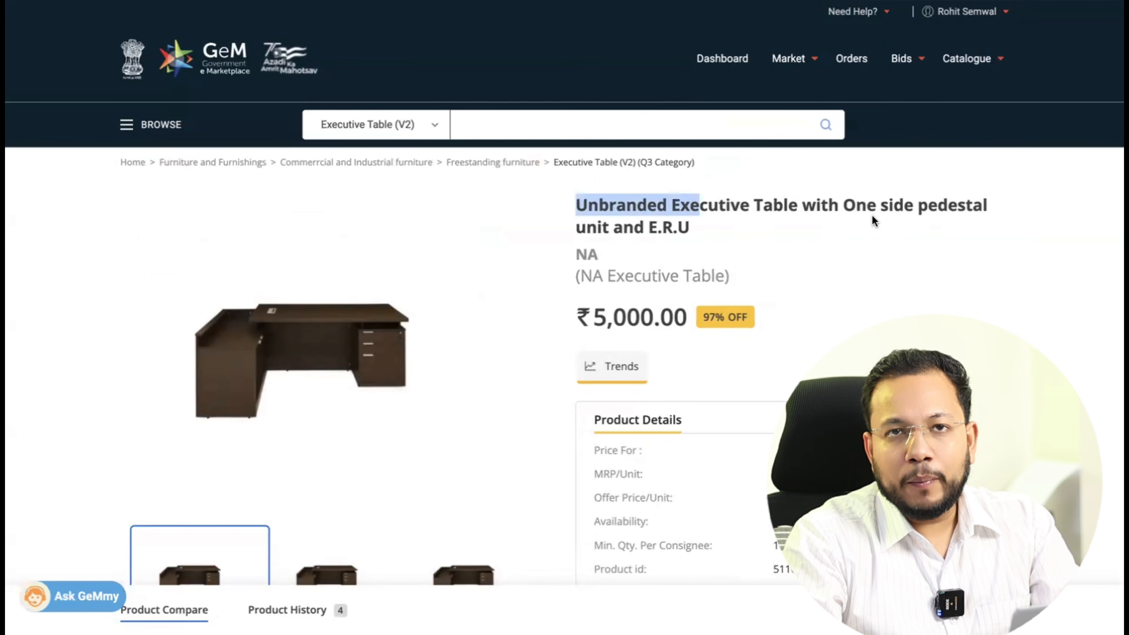
scroll(874, 220, "down", 1)
scroll(873, 220, "down", 10)
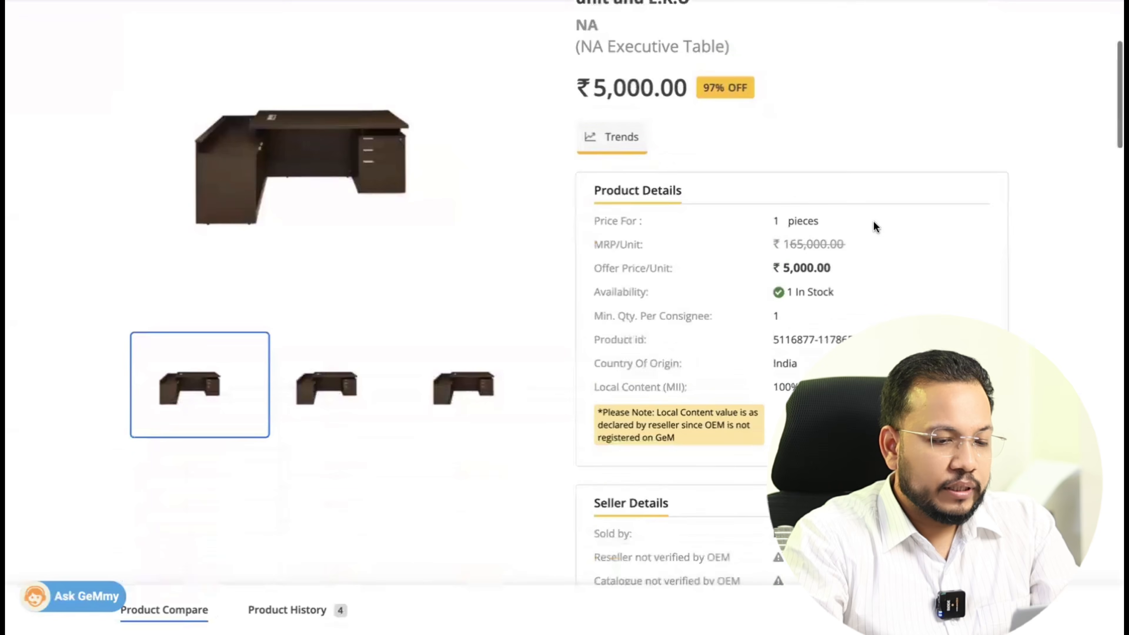
scroll(873, 222, "down", 1)
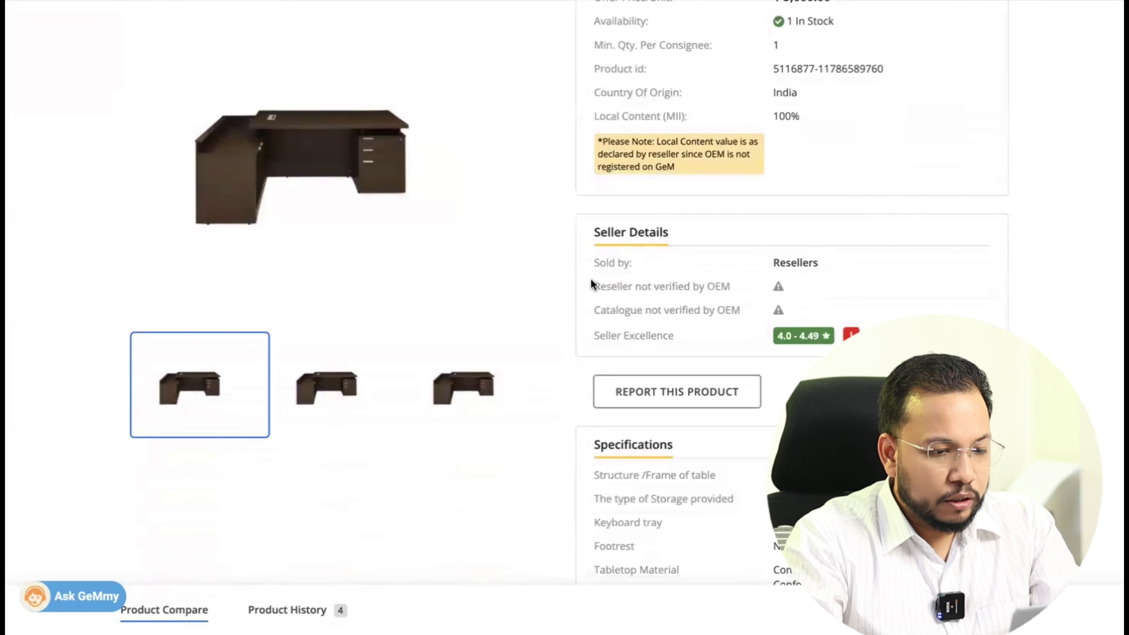
left_click_drag(592, 284, 812, 310)
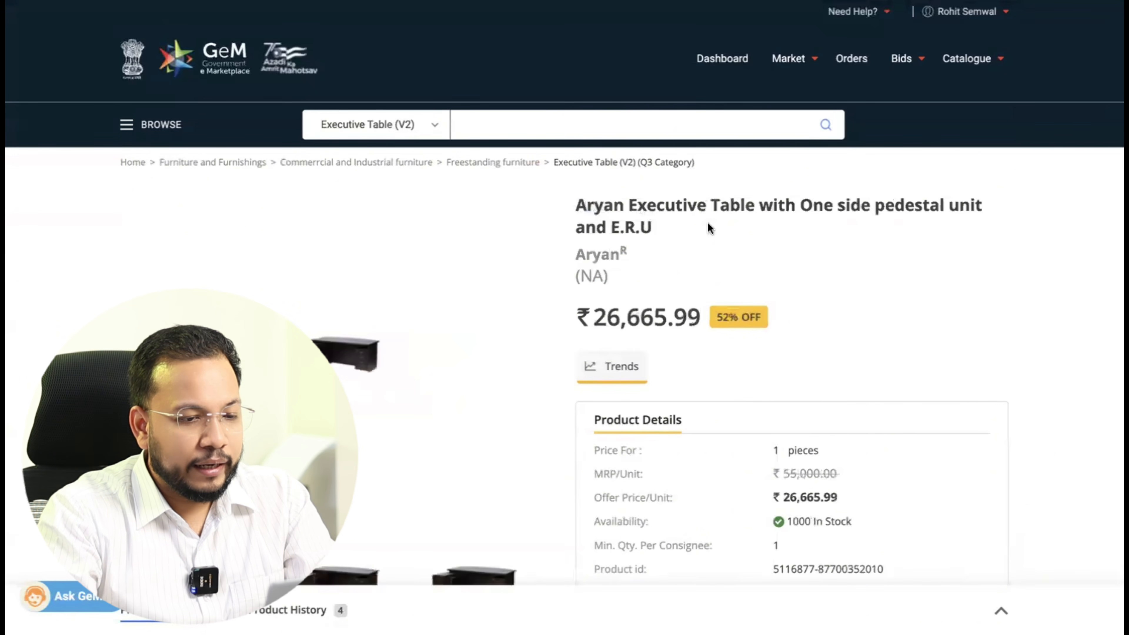
Mark the reseller and catalogue OEM verification lines on the Aryan executive table's page and review its product details
scroll(707, 221, "down", 6)
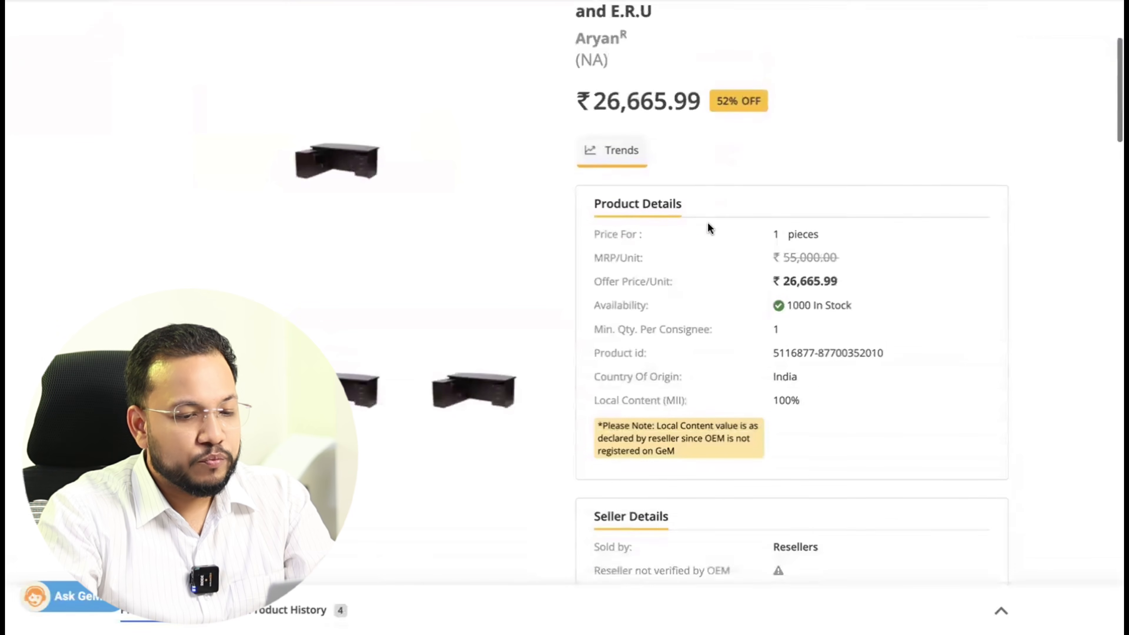
left_click_drag(569, 245, 776, 269)
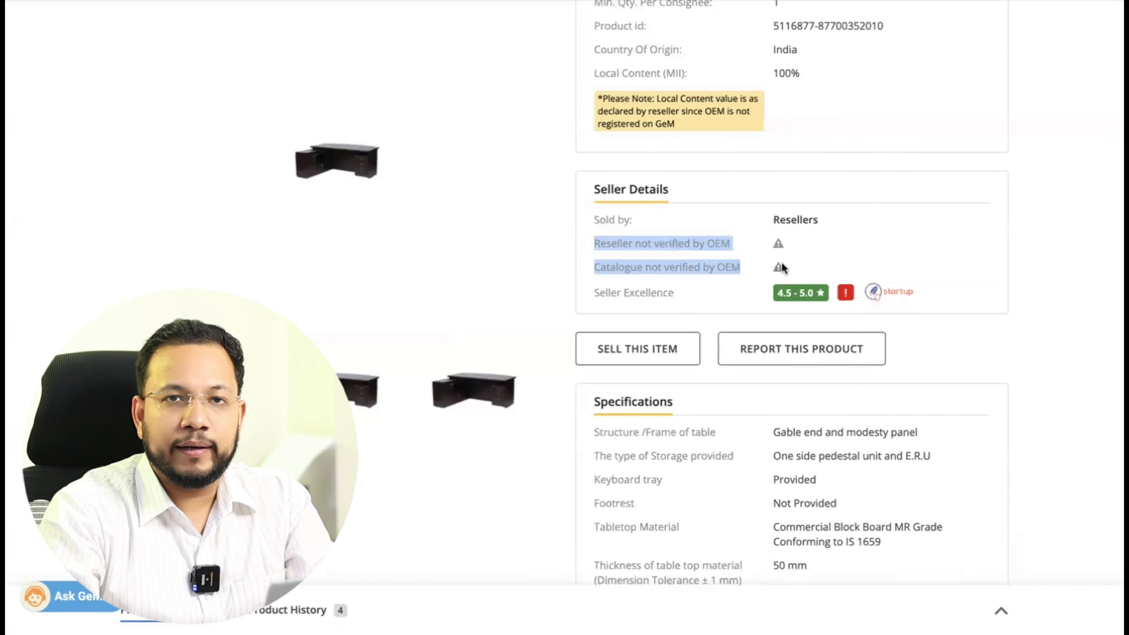
mouse_move(782, 263)
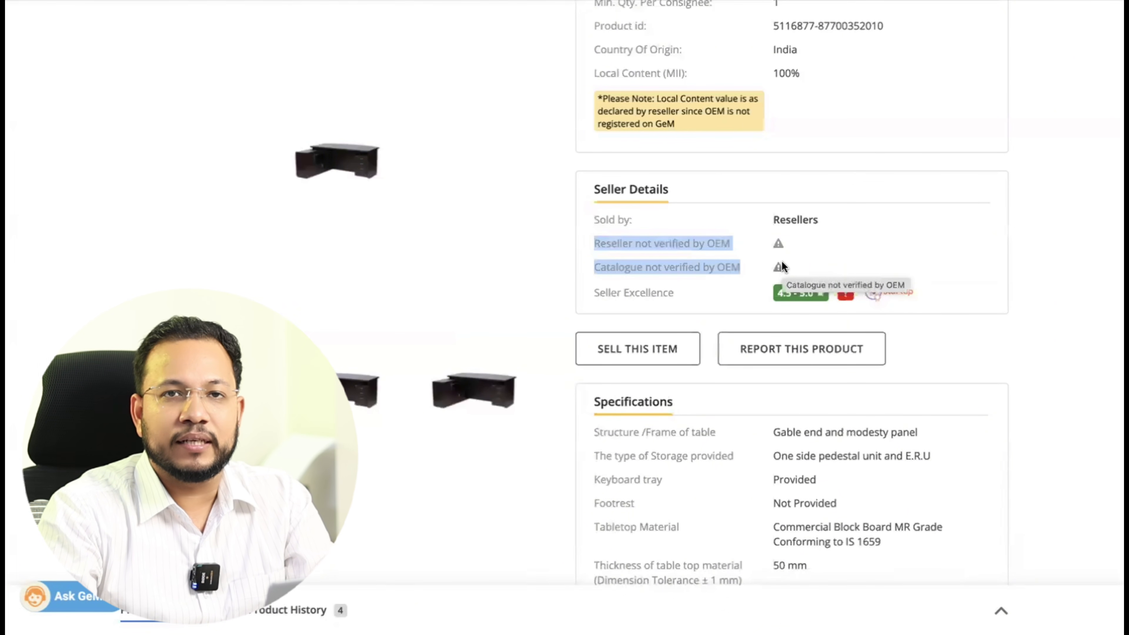
scroll(783, 260, "up", 8)
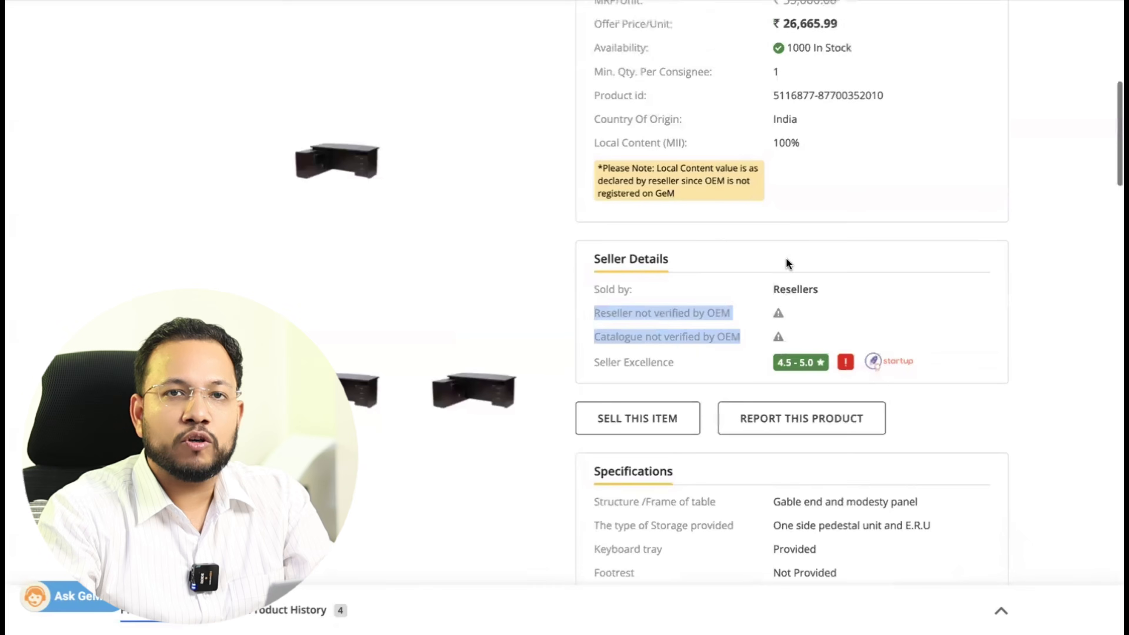
scroll(786, 259, "up", 3)
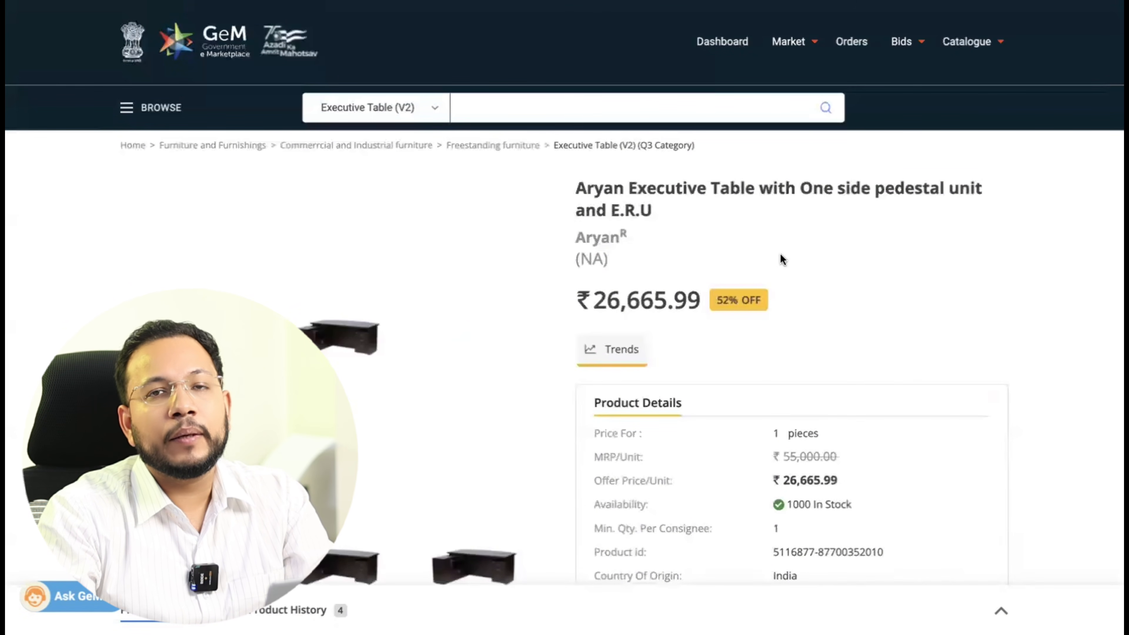
scroll(781, 259, "down", 5)
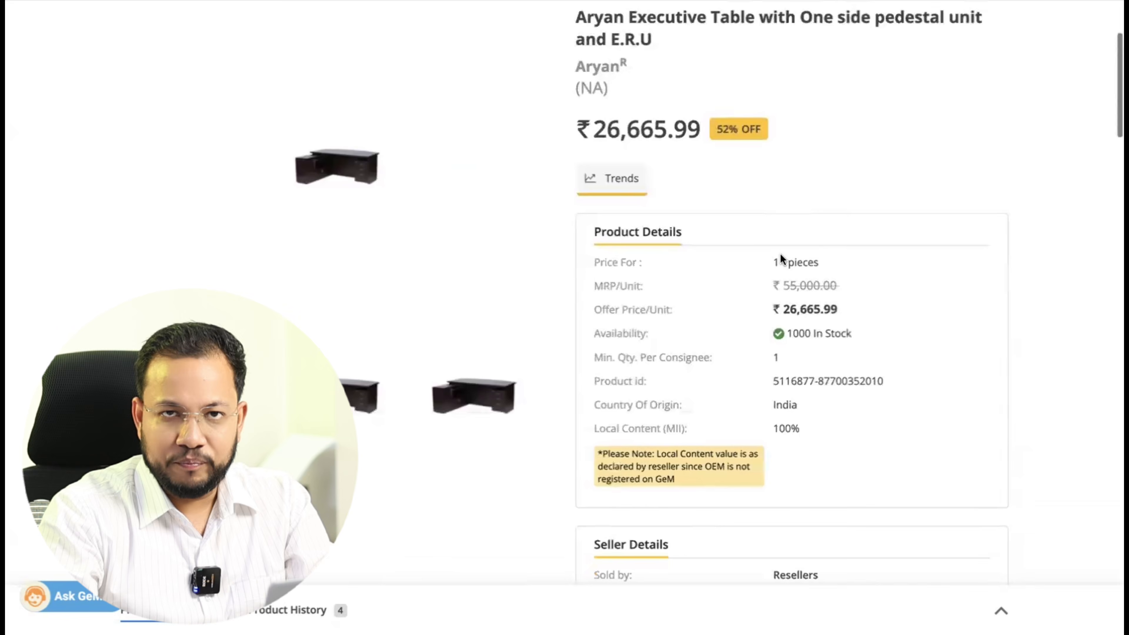
scroll(780, 254, "down", 1)
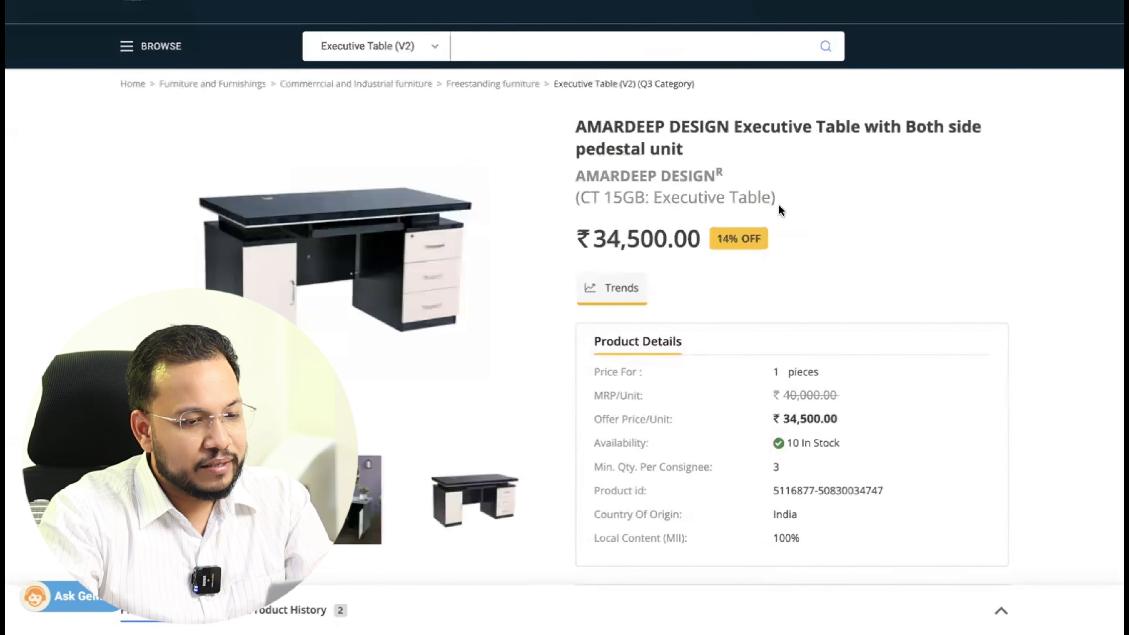
Mark the reseller and catalogue OEM verification lines in the AMARDEEP DESIGN executive table's seller details
scroll(781, 209, "down", 8)
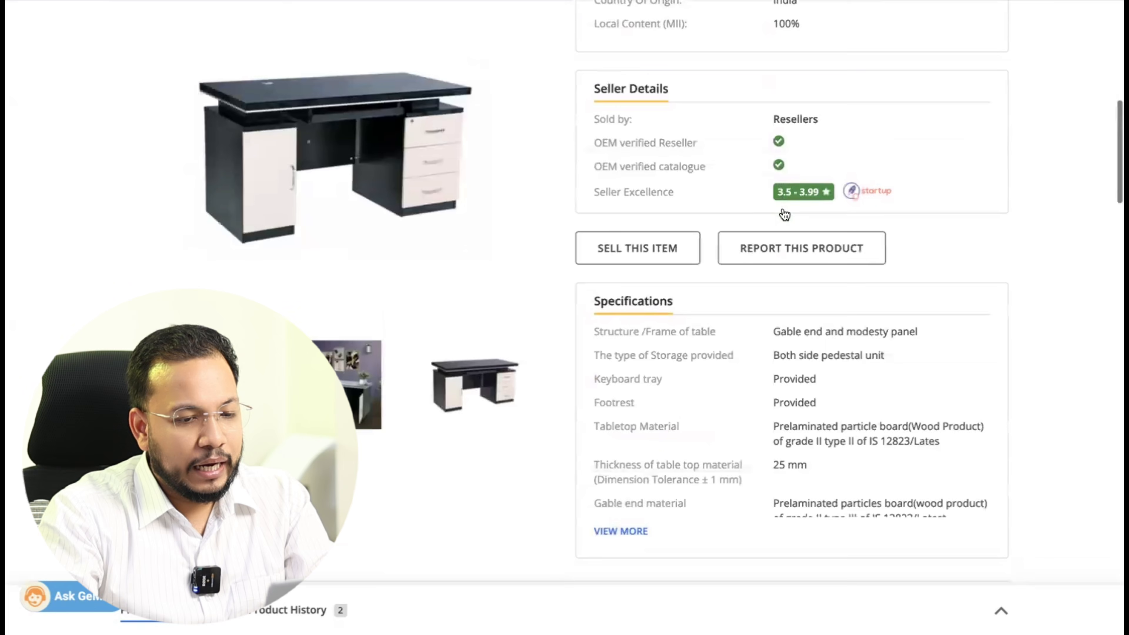
left_click_drag(576, 130, 767, 167)
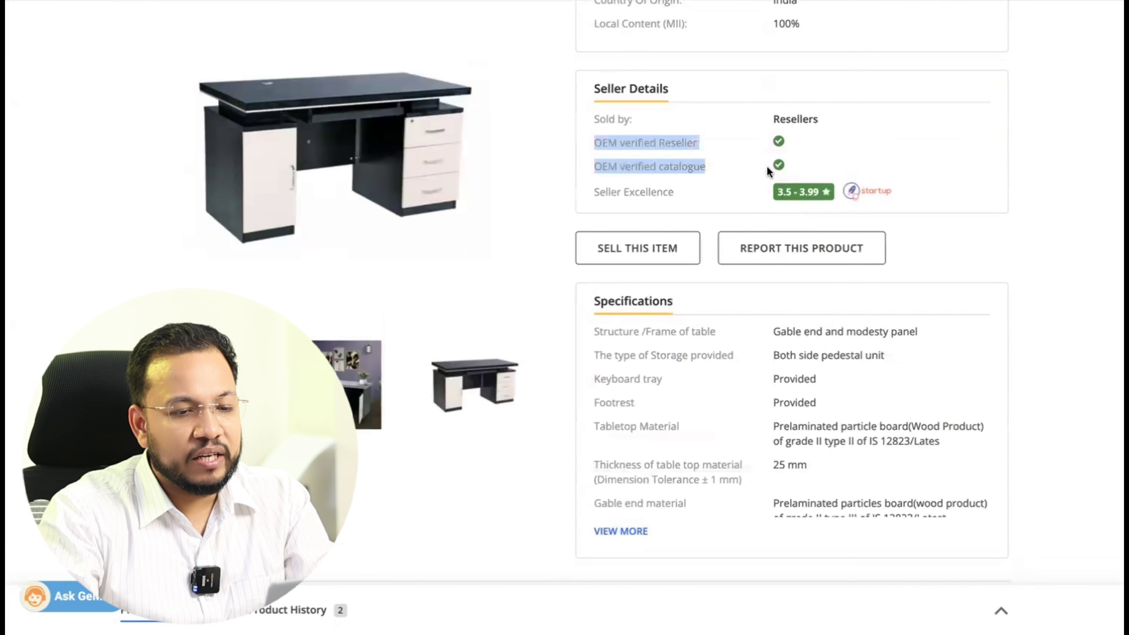